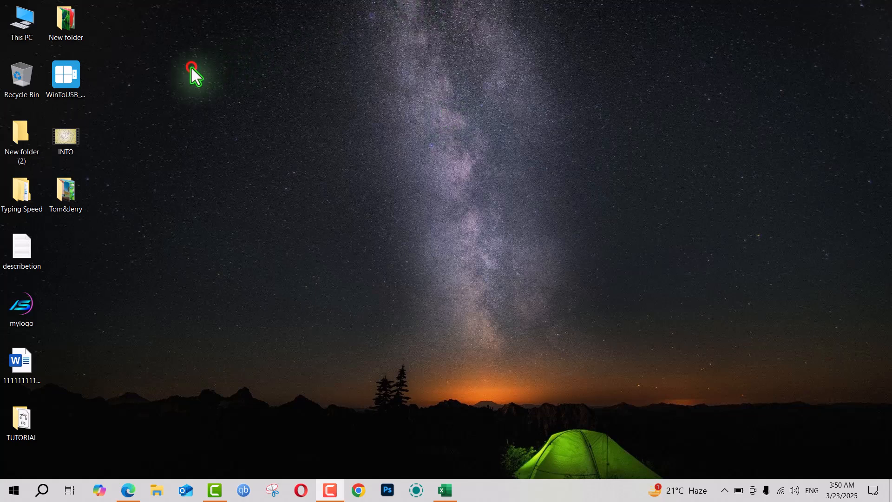
Bring up the 04.pdf guide in Edge and the Page 67 workbook in Excel, and check the name and birth date entries in row 2
left_click(133, 493)
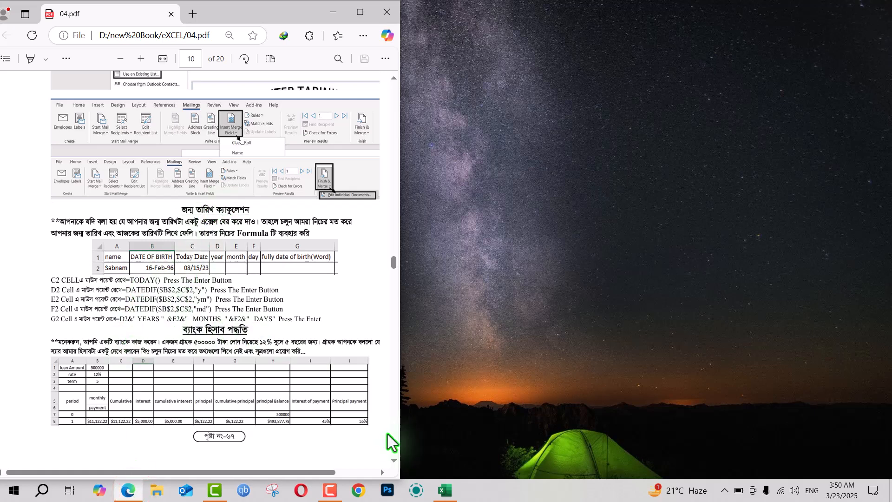
left_click(445, 491)
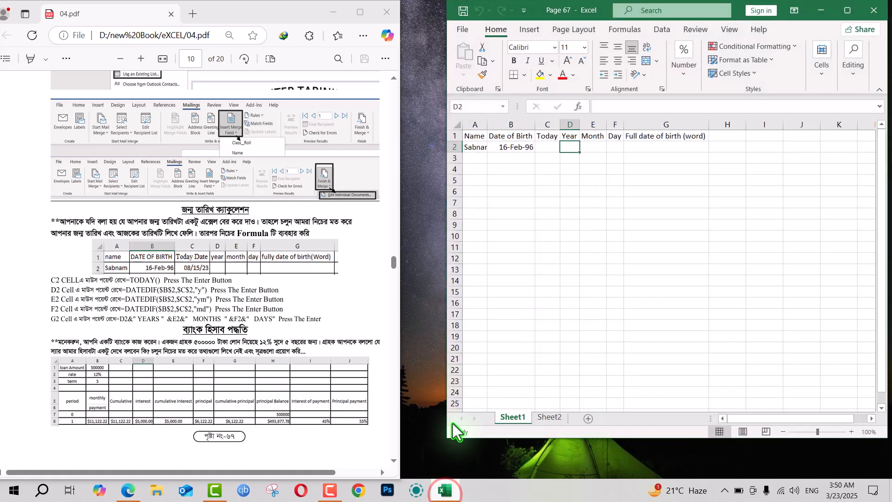
left_click(478, 147)
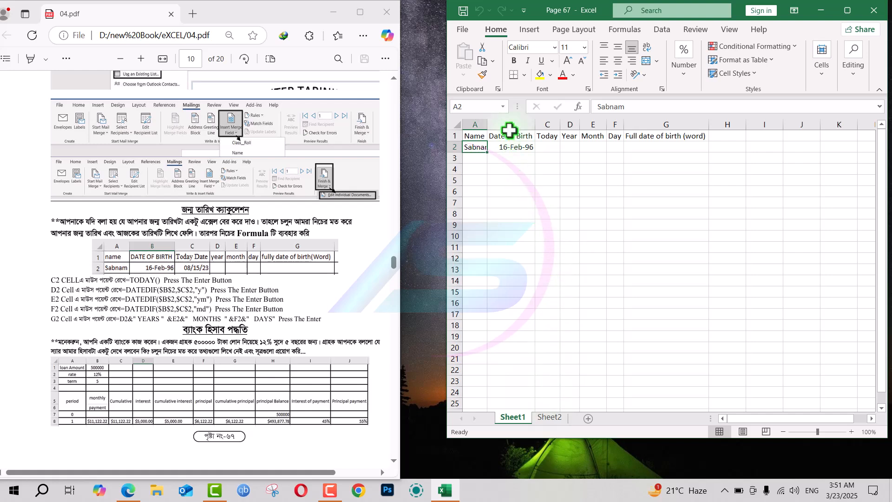
left_click(509, 147)
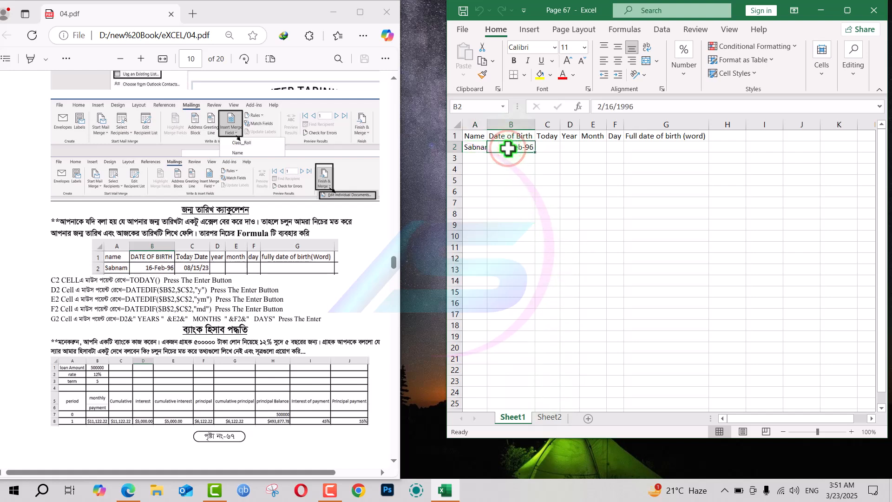
Enter the formula =TODAY() in cell C2 under the Today heading
left_click(541, 146)
type("=")
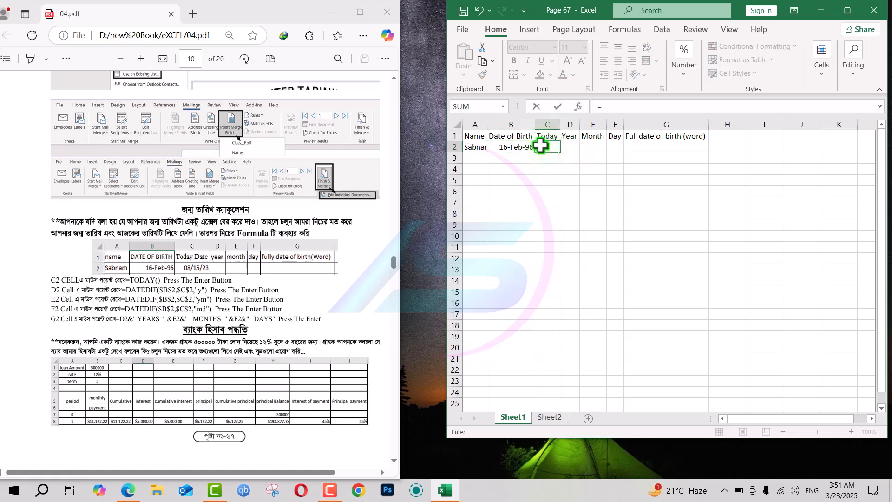
type("tod")
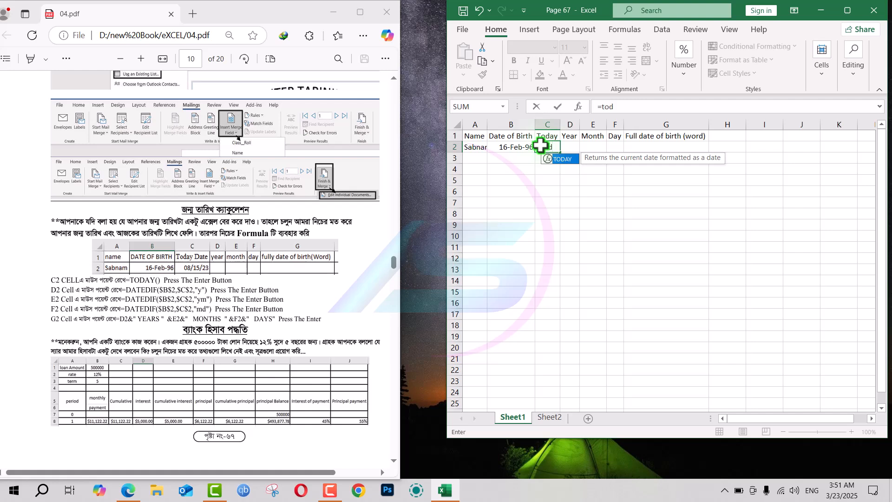
key("Tab")
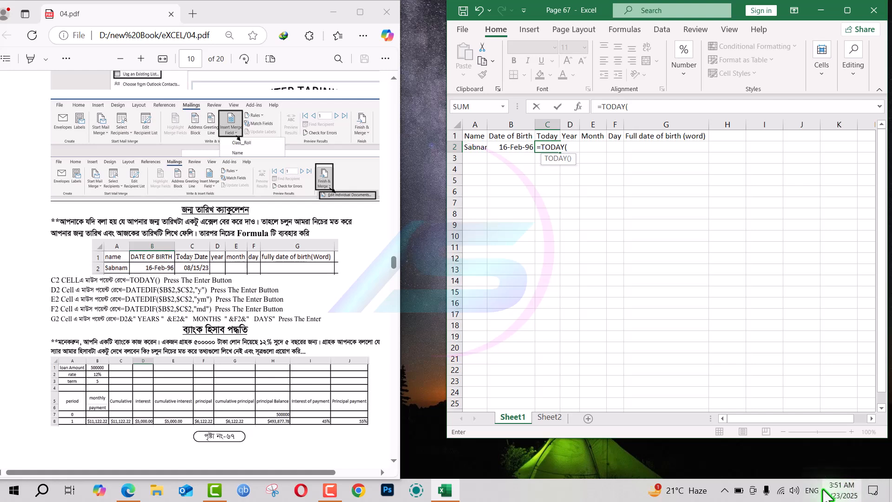
mouse_move(832, 499)
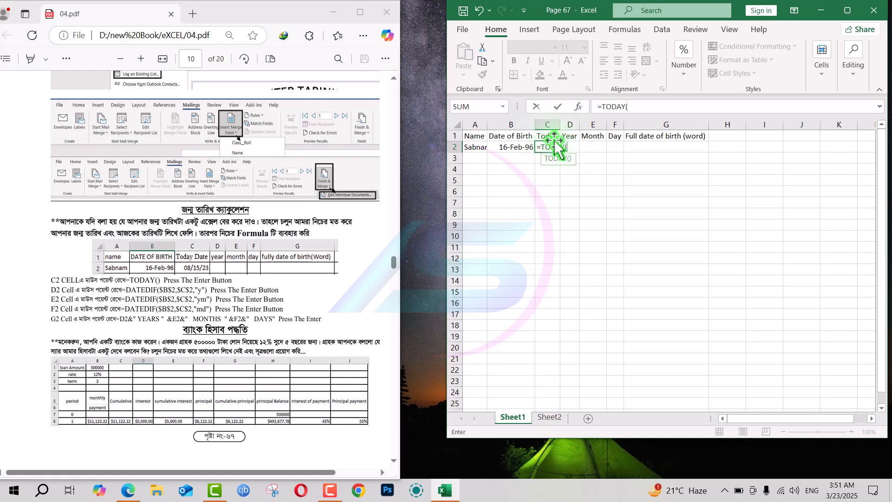
key("Return")
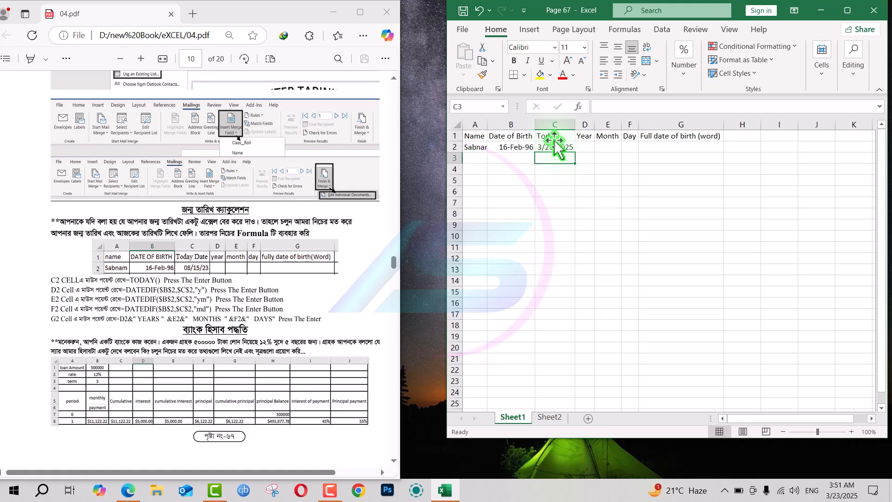
Calculate the age in full years in cell D2 with the formula =DATEDIF(B2,C2,"y")
left_click(583, 136)
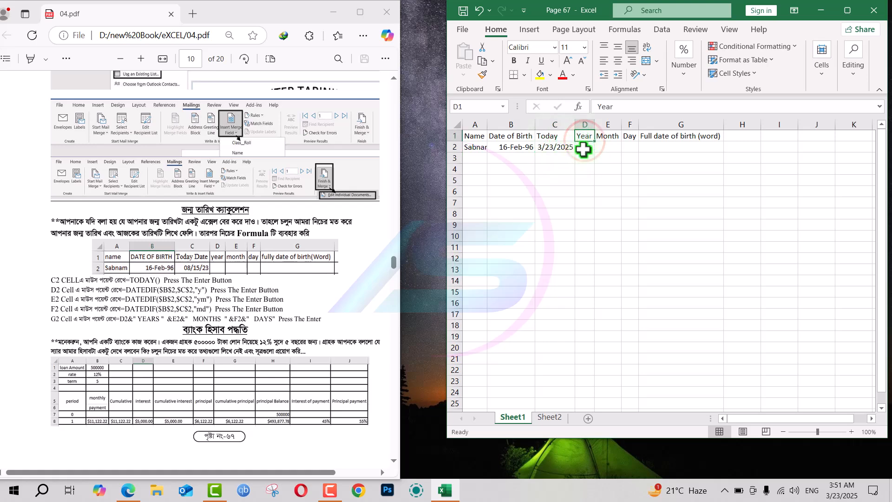
left_click(586, 147)
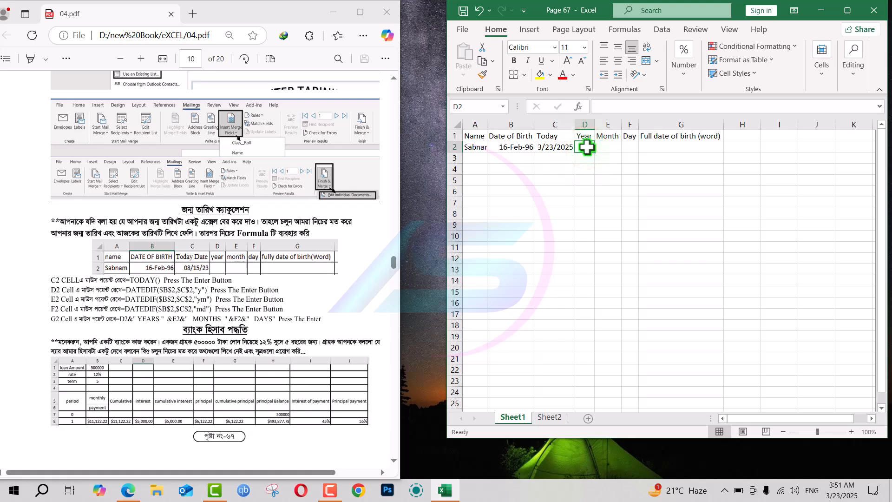
type("=")
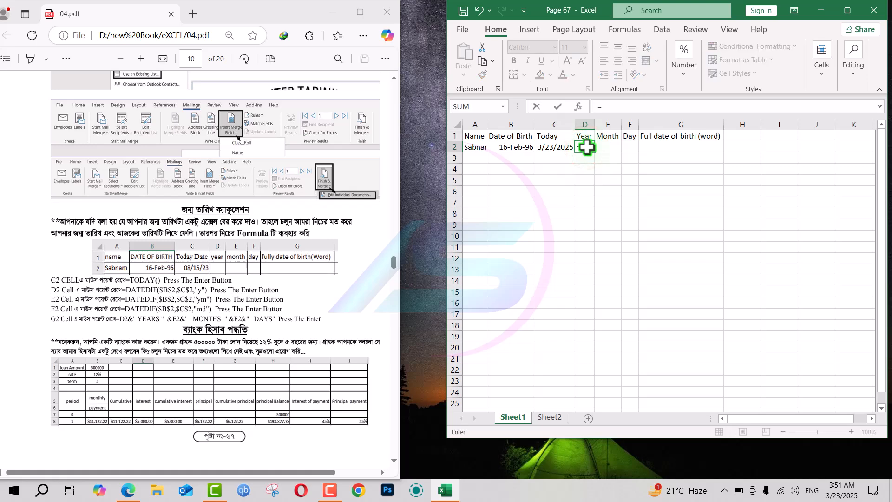
type("date")
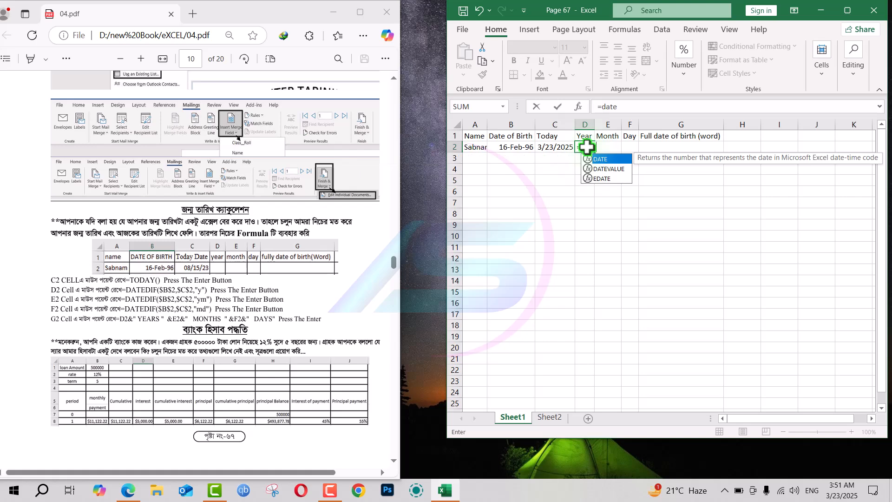
type("dif")
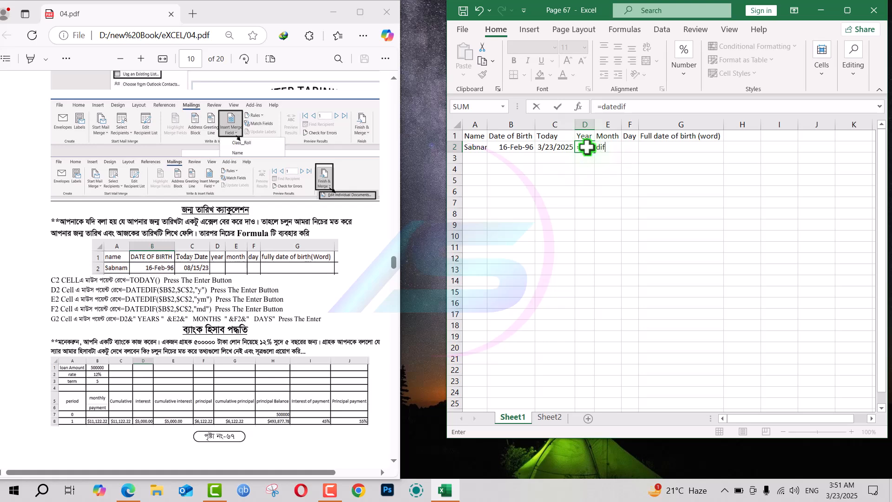
type("(")
left_click(601, 158)
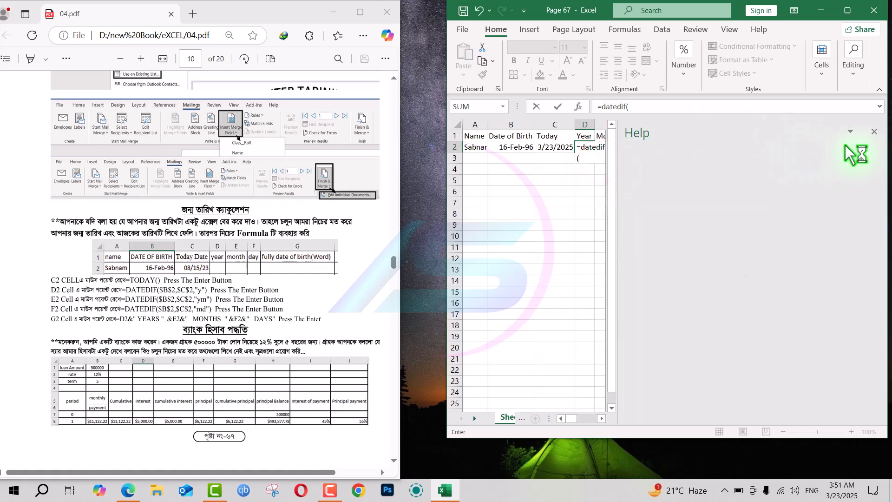
left_click(874, 132)
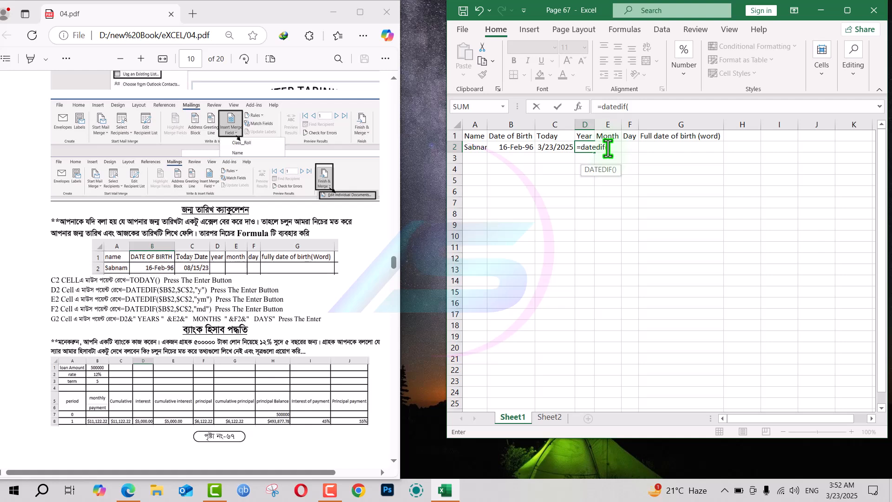
left_click(517, 145)
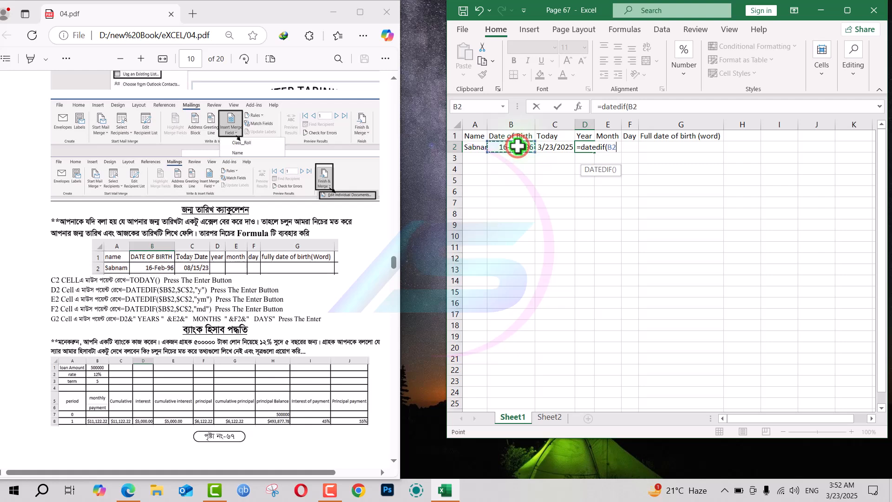
type(",")
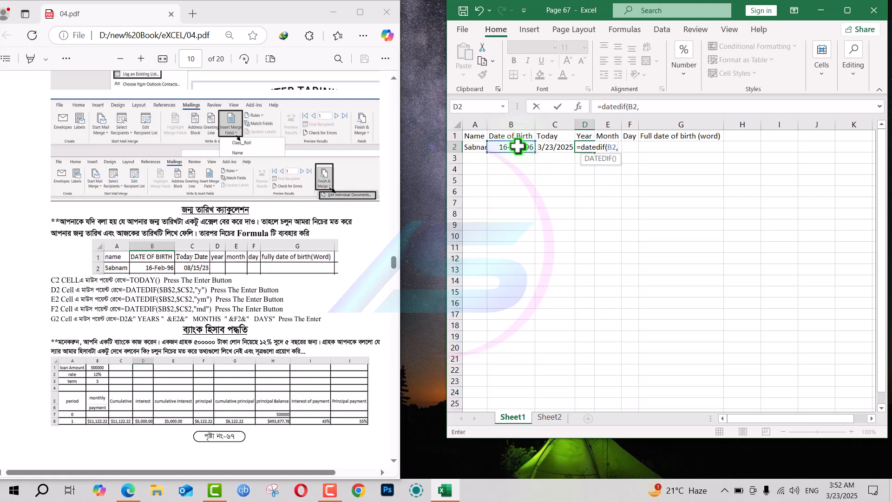
left_click(547, 147)
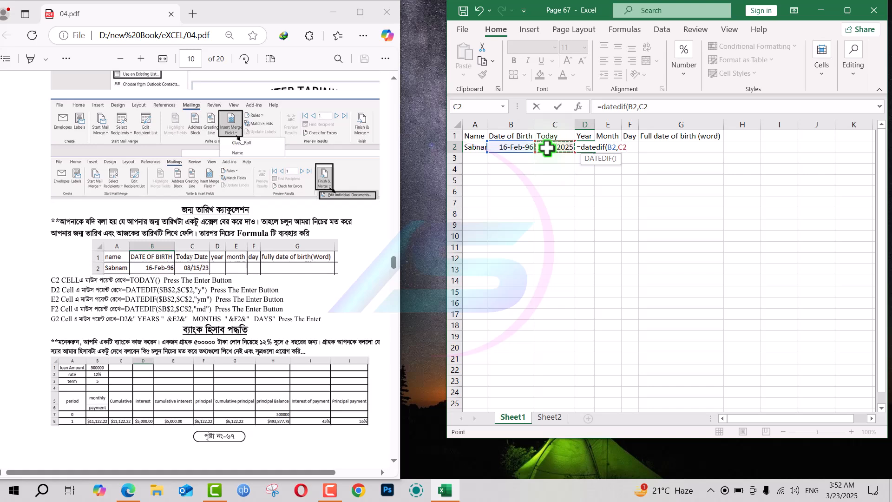
type(",")
left_click(631, 148)
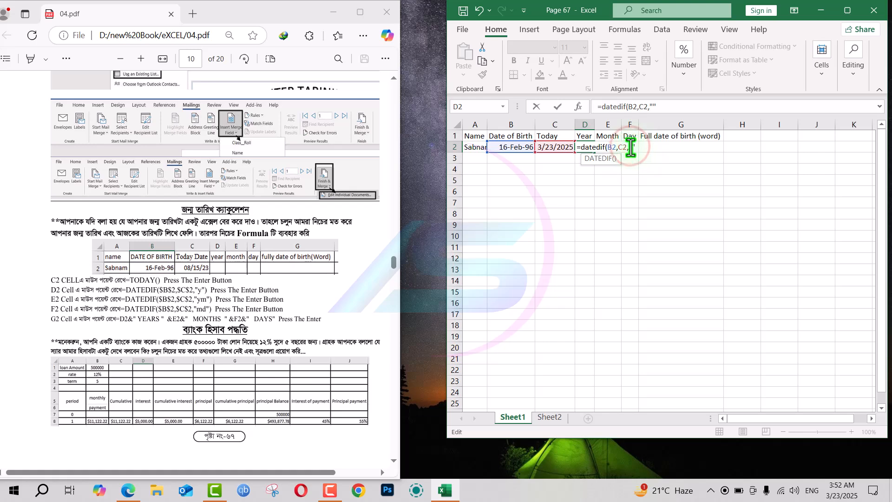
type("y")
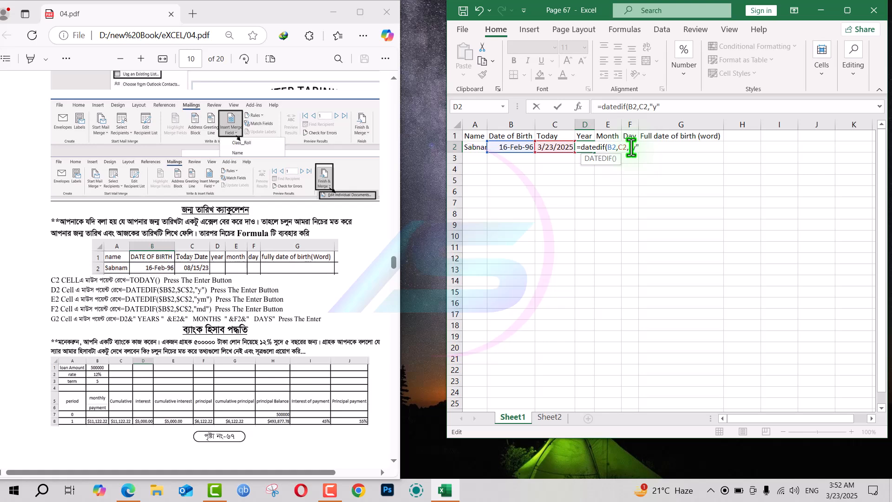
key("Return")
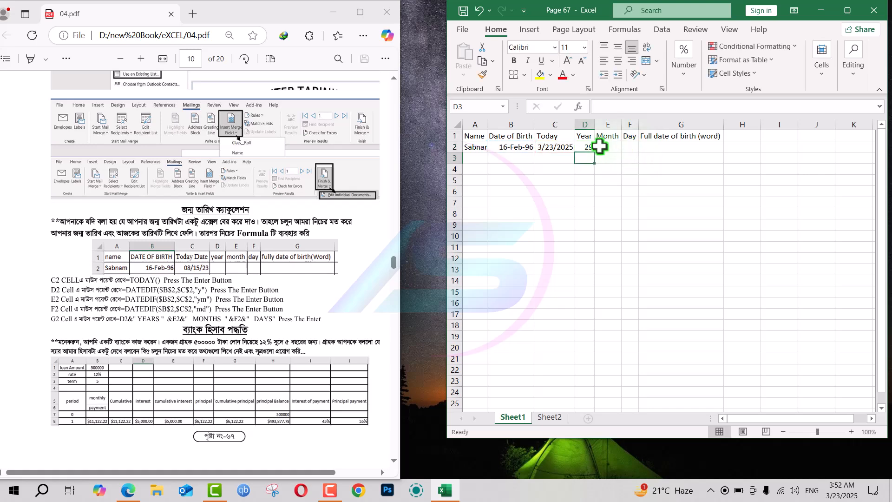
Copy the DATEDIF formula text from D2 into E2 under Month and change its unit to "ym"
left_click(588, 147)
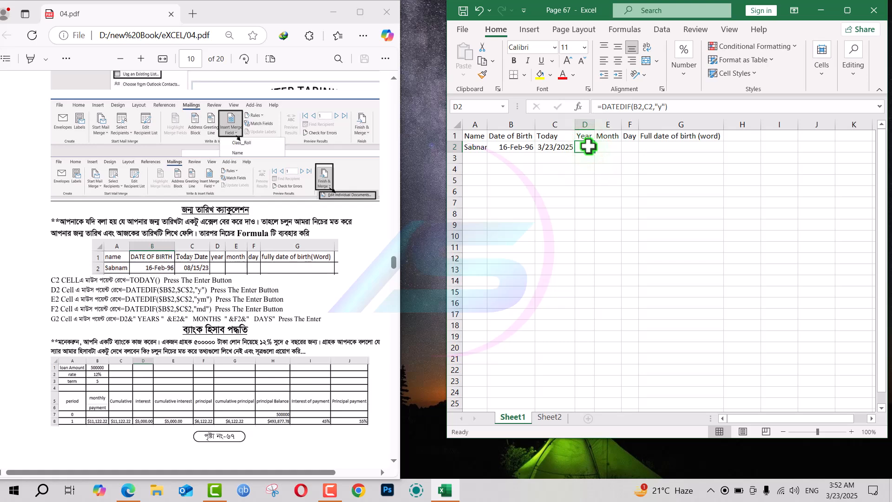
left_click_drag(670, 106, 584, 106)
key("ctrl+c")
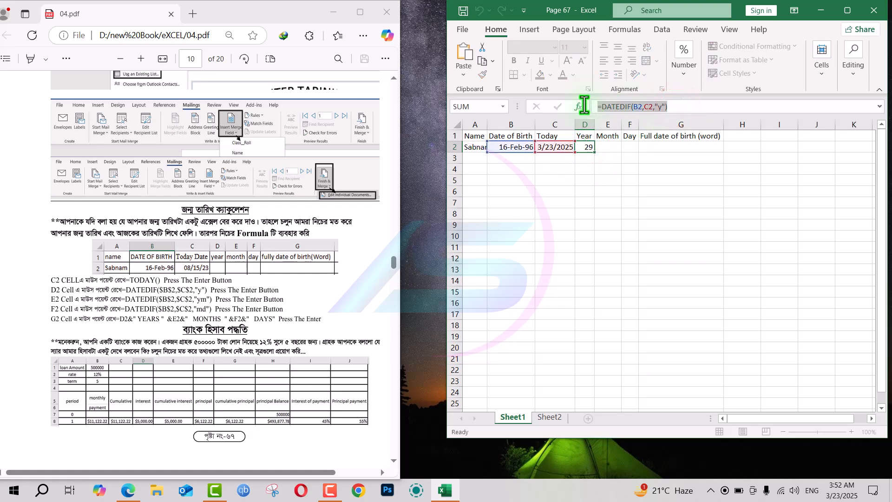
key("Escape")
left_click(602, 148)
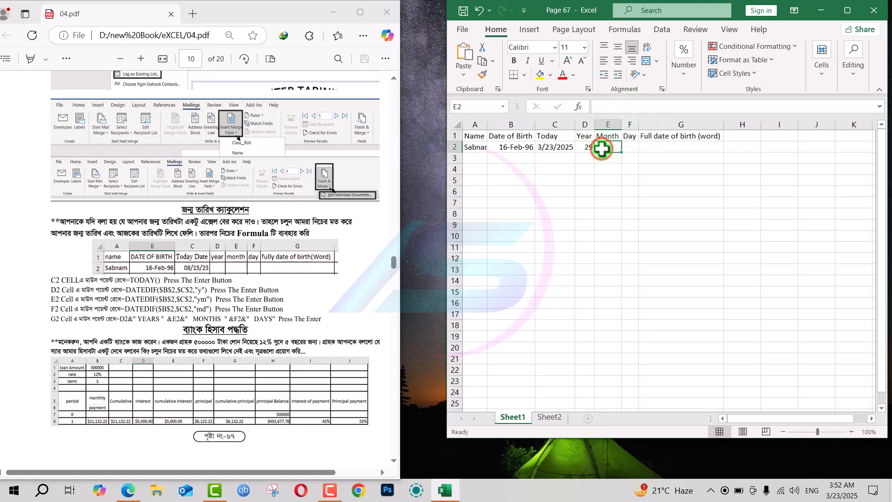
key("ctrl+v")
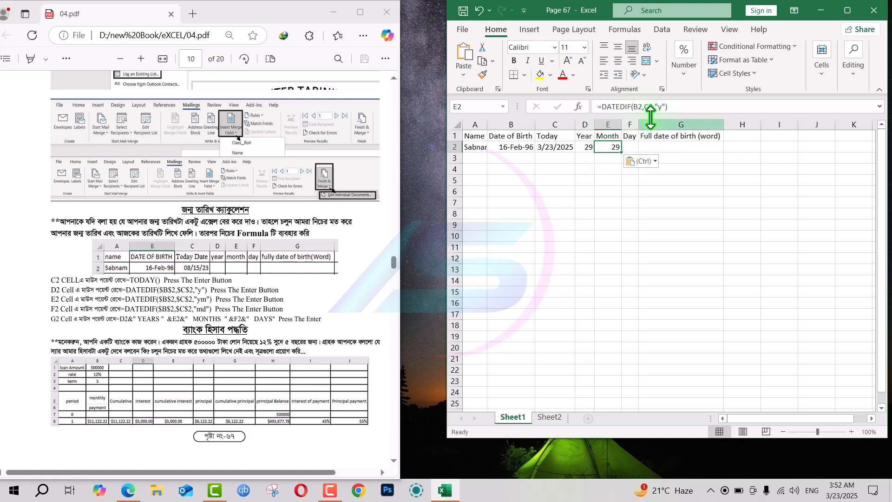
left_click(637, 106)
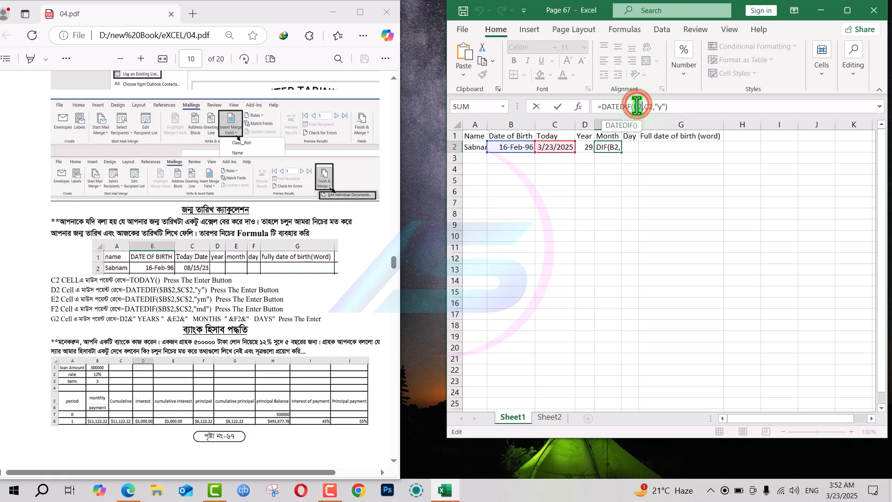
left_click(662, 106)
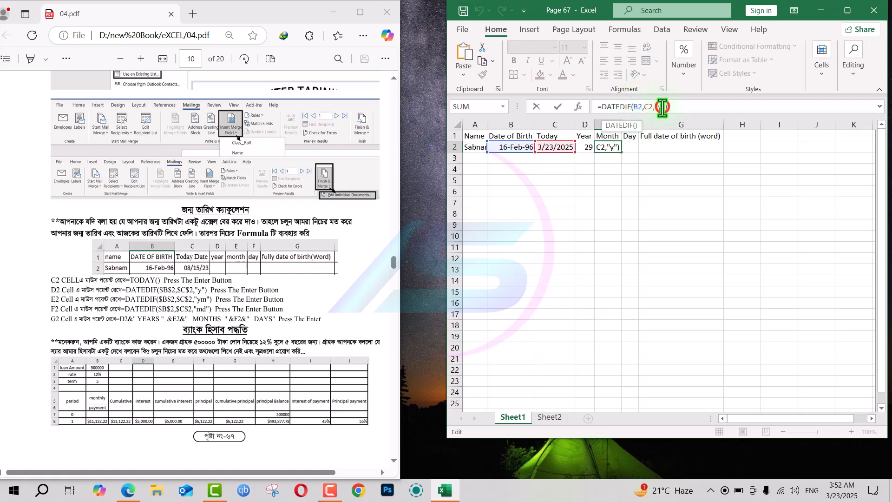
type("m")
key("Return")
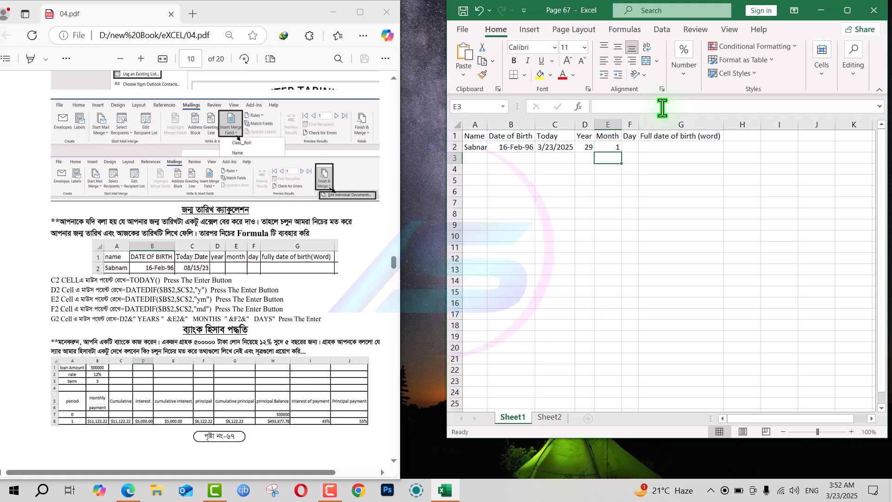
Paste the copied DATEDIF formula into F2 under Day and change its unit to "md"
left_click(631, 148)
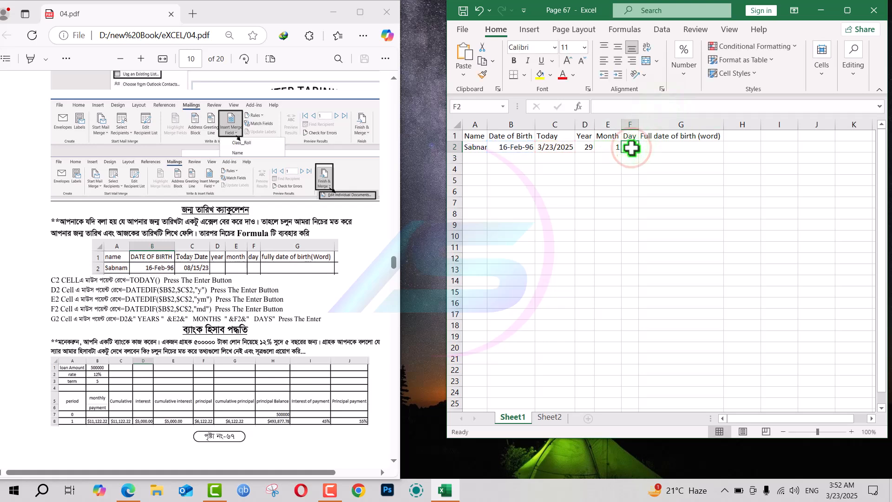
key("ctrl+v")
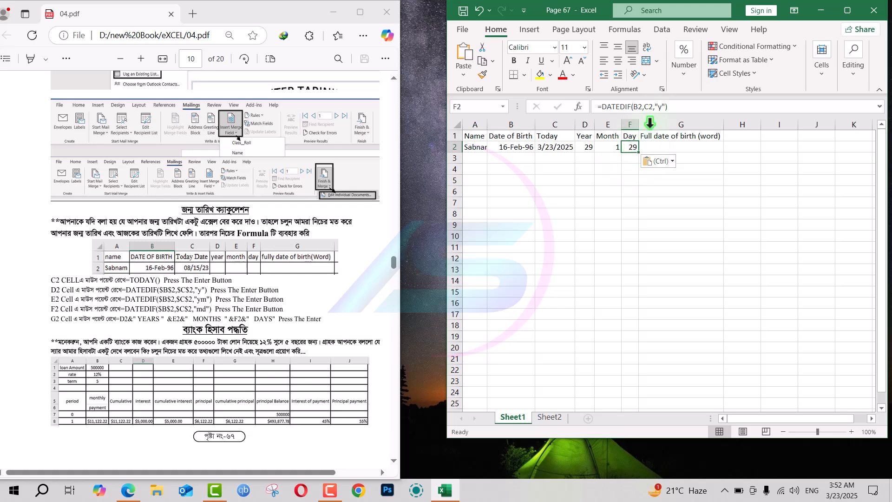
left_click(661, 106)
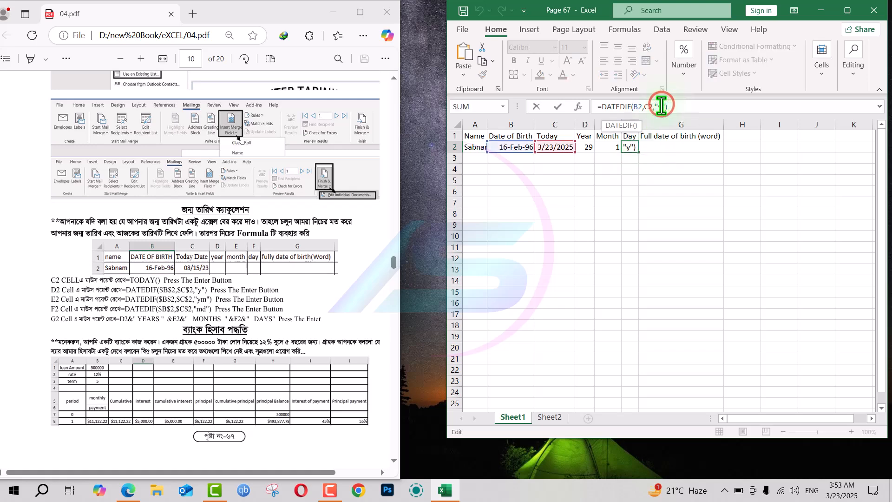
key("BackSpace")
type("md")
key("Return")
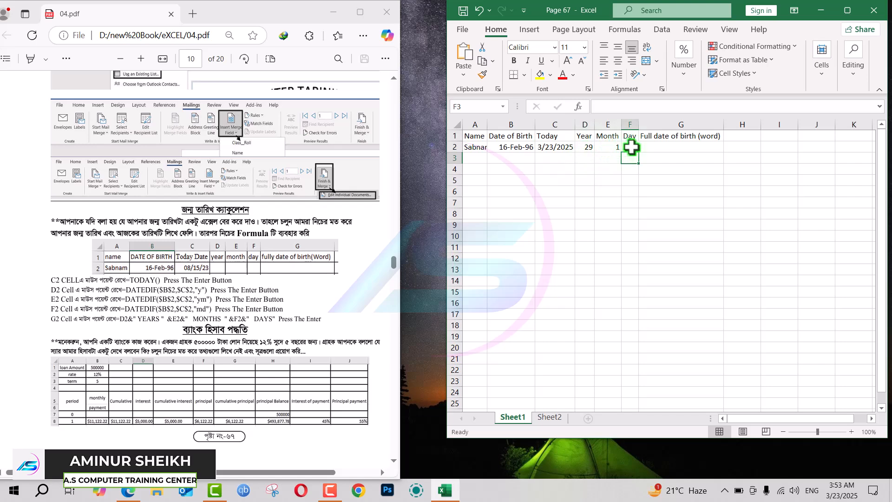
Write the age out in words in cell G2 with the formula =D2&" Years "&E2&" Months "&F2&" Day "
left_click(647, 146)
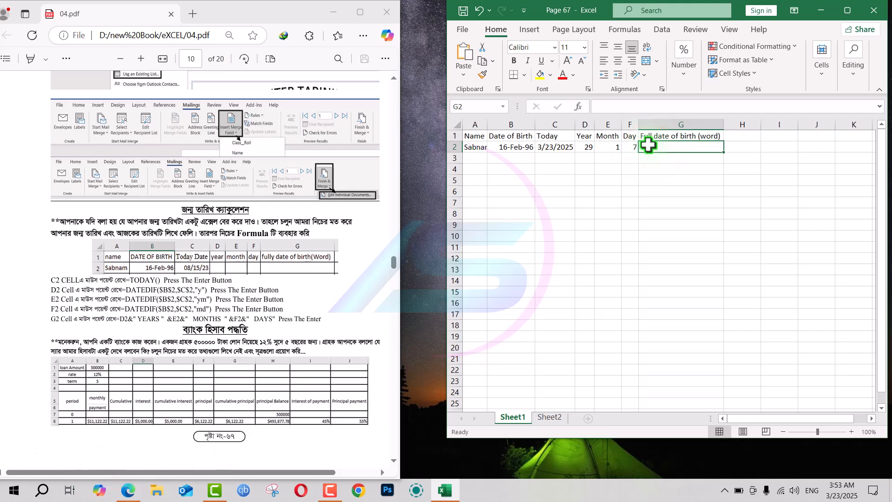
type("=")
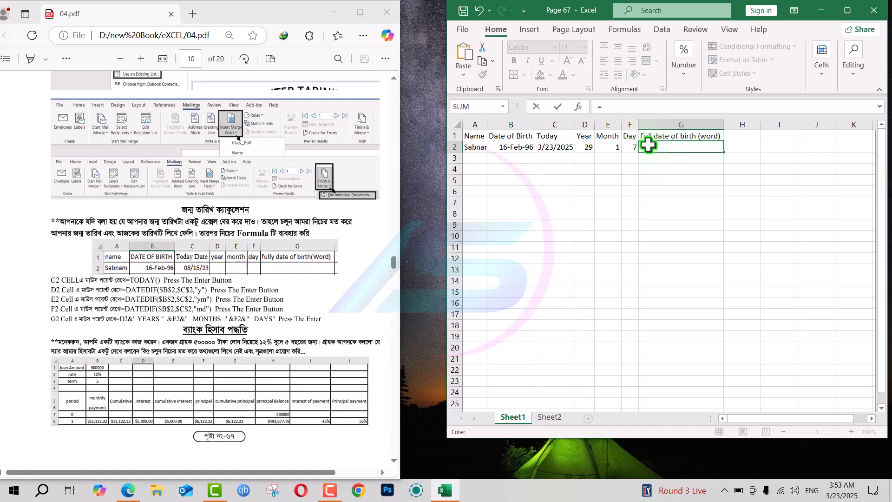
left_click(587, 148)
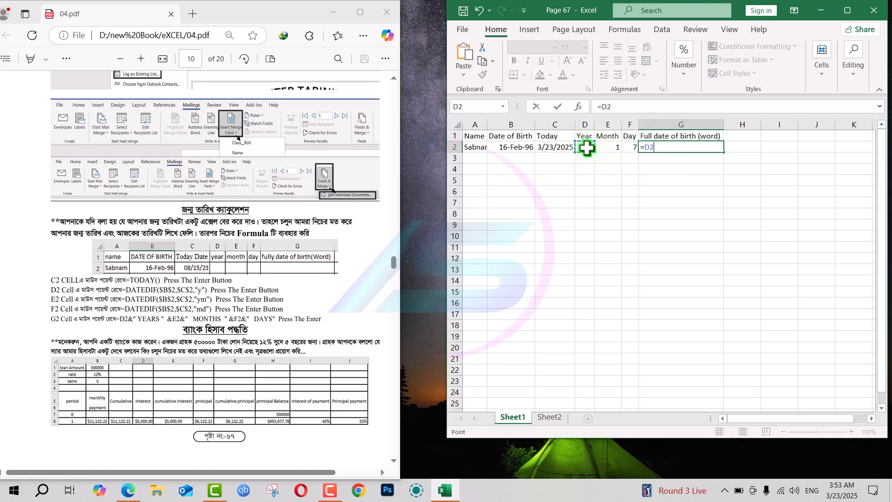
type("&\" Years")
type("\"&")
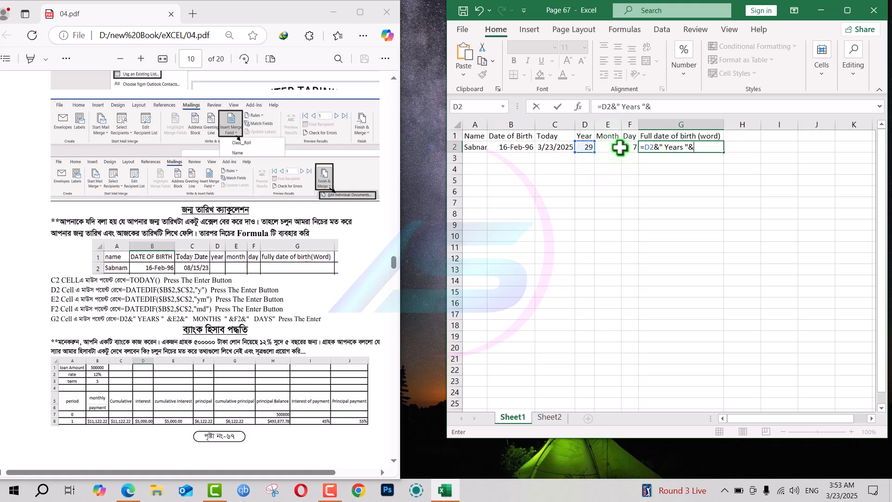
left_click(605, 146)
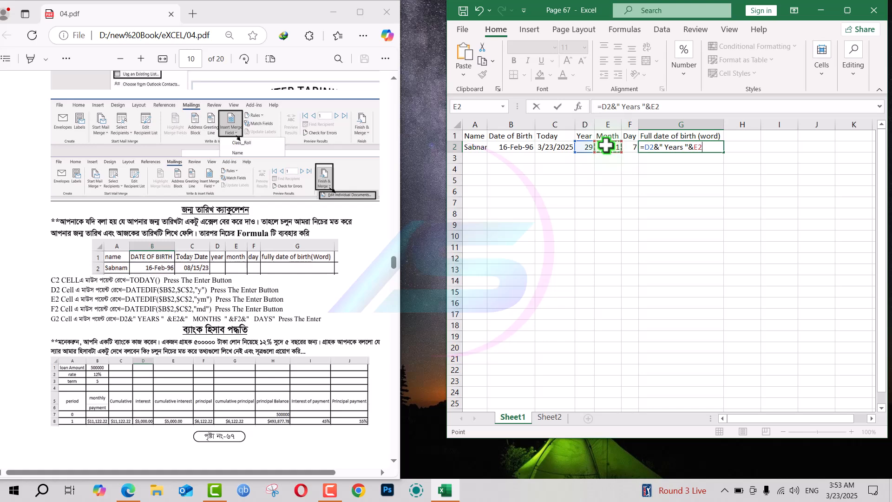
type("&\" MOnths\"")
left_click(740, 147)
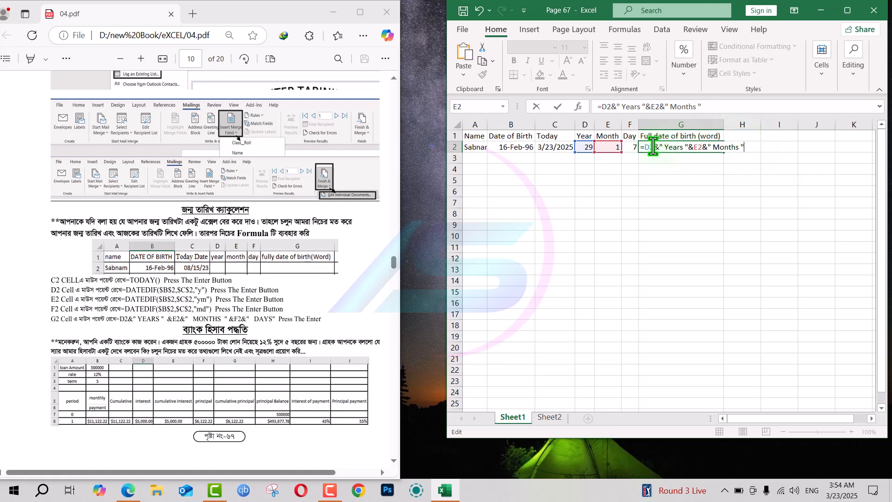
left_click(632, 147)
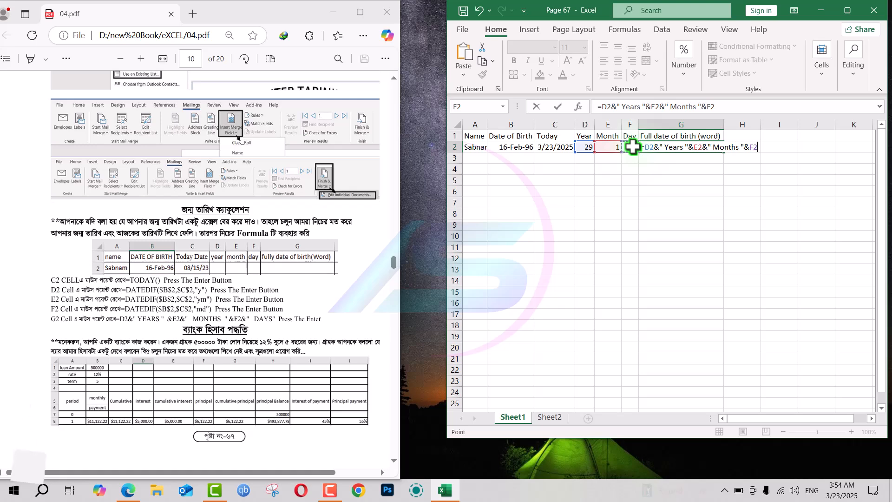
type("&\" Day")
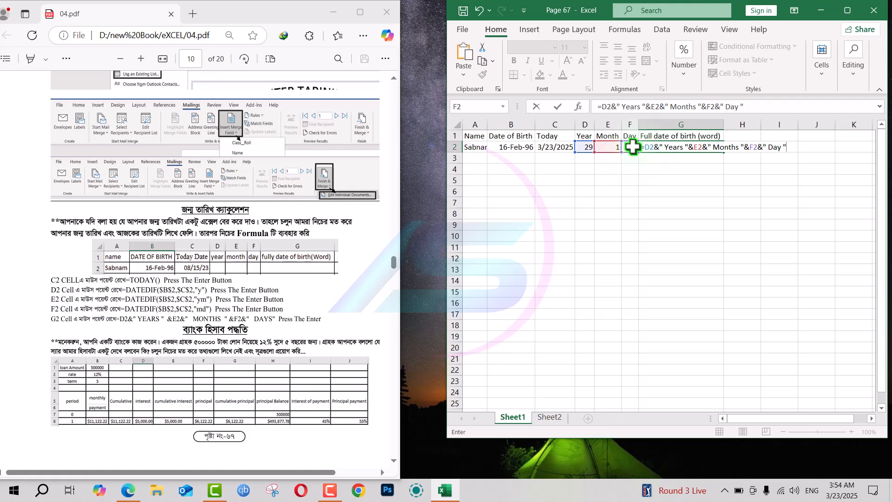
key("Return")
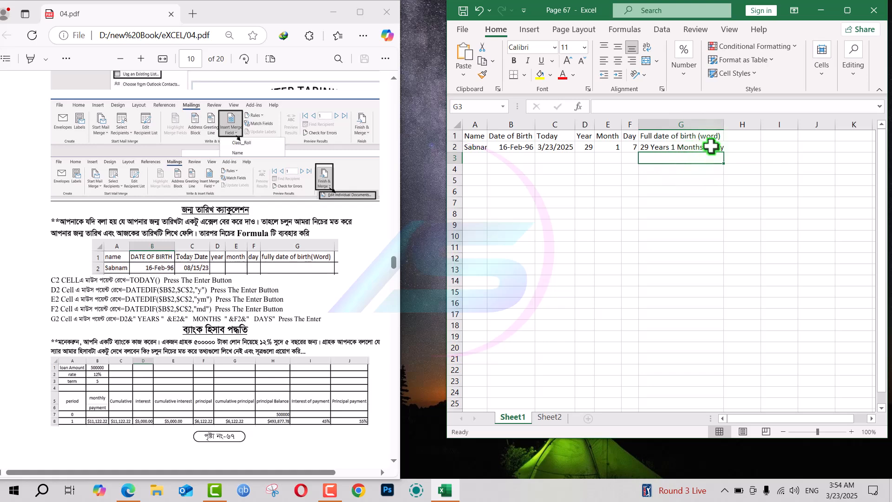
Fill the name in A2 down to row 15 and the cells B2:G2 down to row 16
left_click(475, 145)
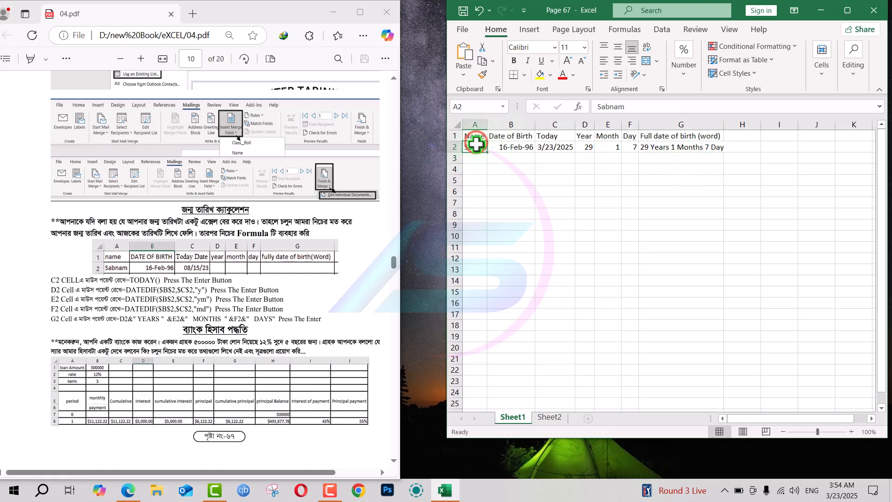
left_click(478, 160)
left_click(476, 146)
left_click_drag(490, 155, 516, 293)
left_click_drag(517, 147, 731, 302)
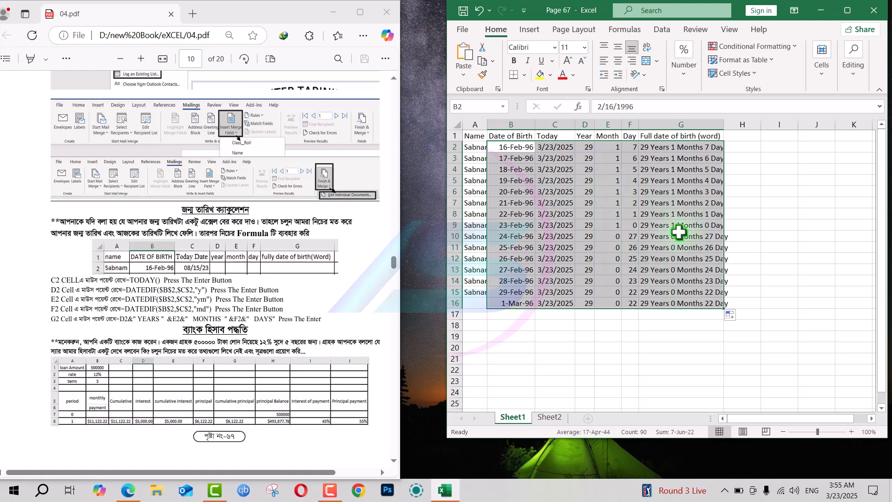
Undo the fill of B2:G2 and clear the copied names below row 2
key("ctrl+z")
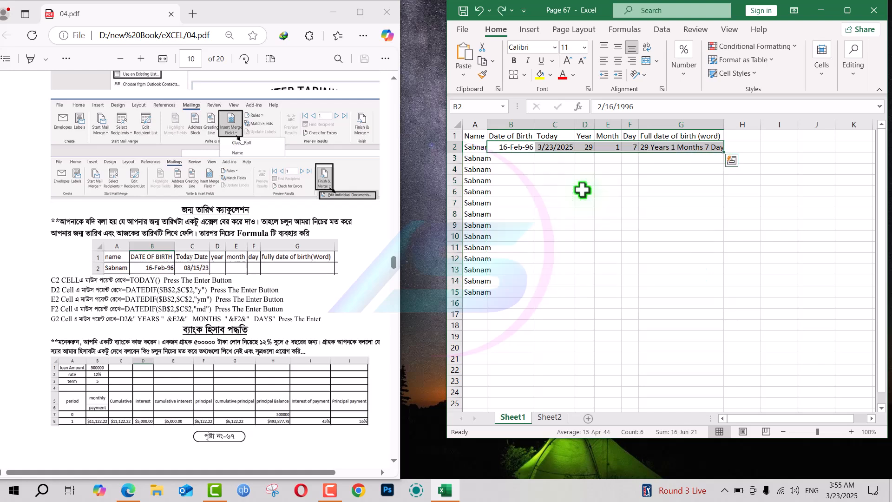
left_click_drag(479, 158, 501, 306)
key("Delete")
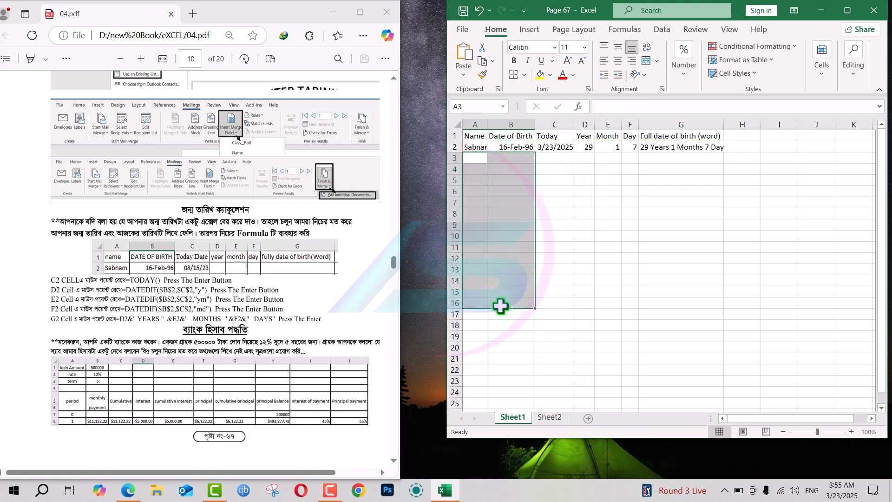
left_click(568, 240)
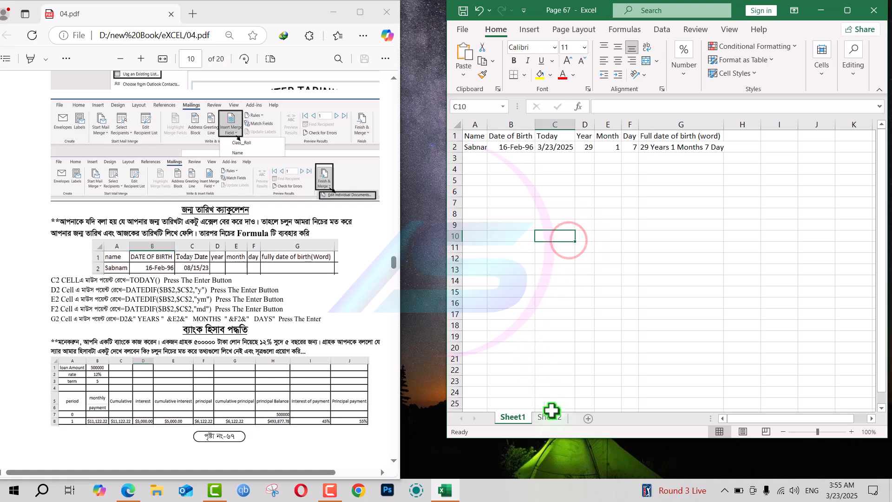
Open Sheet2 and examine the loan amount, rate and term in cells B1 to B3
left_click(550, 418)
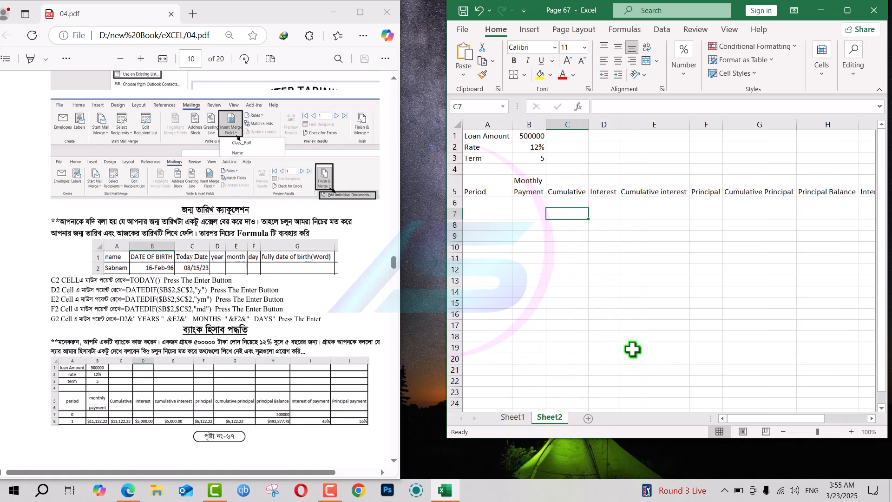
left_click_drag(751, 423, 676, 448)
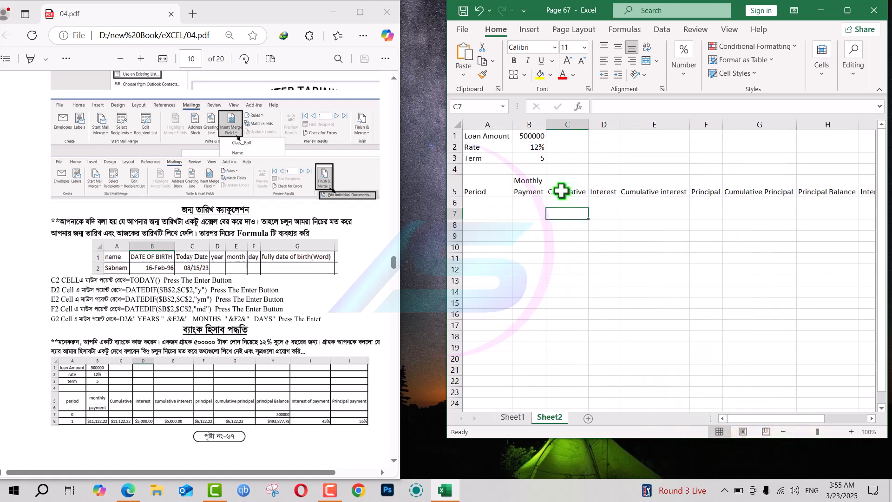
left_click(538, 136)
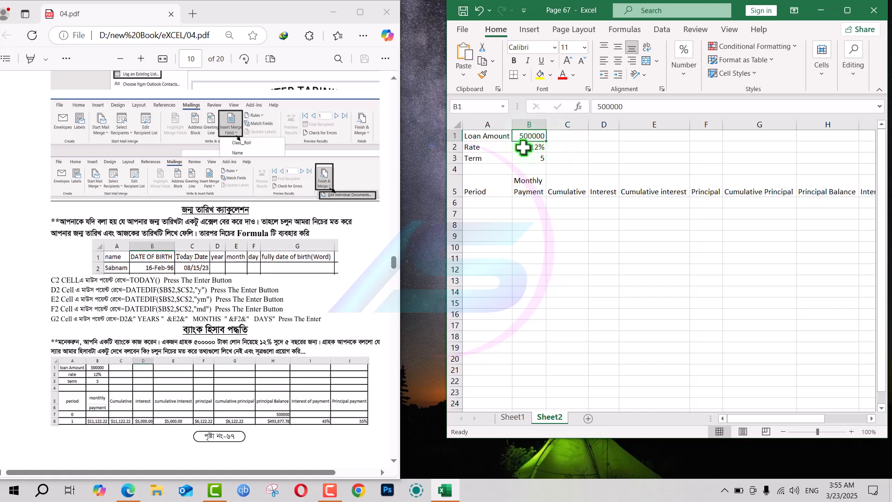
left_click(522, 148)
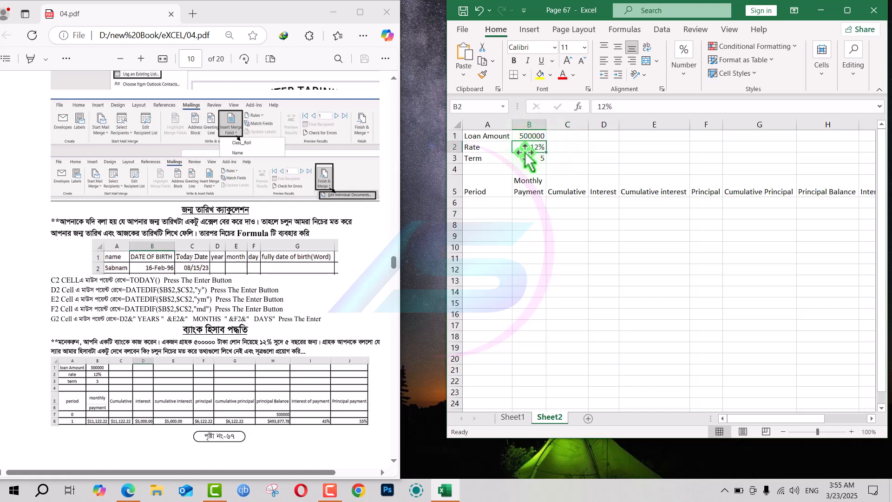
left_click(526, 157)
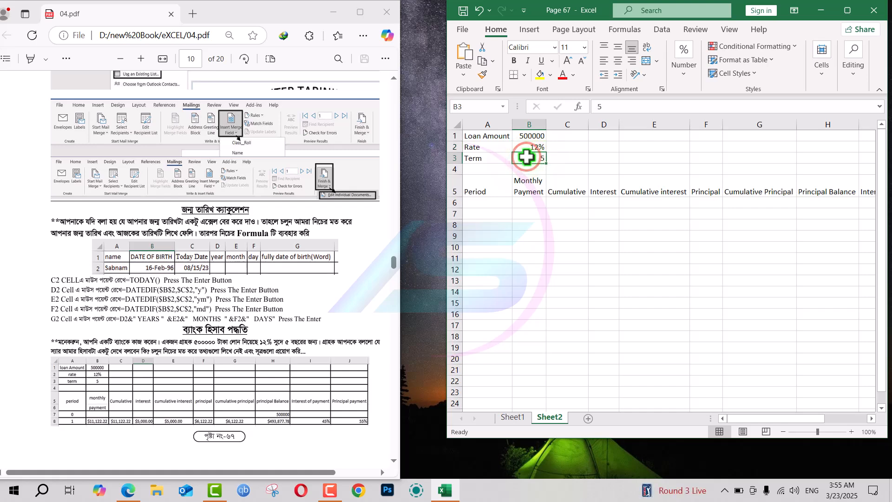
left_click(530, 145)
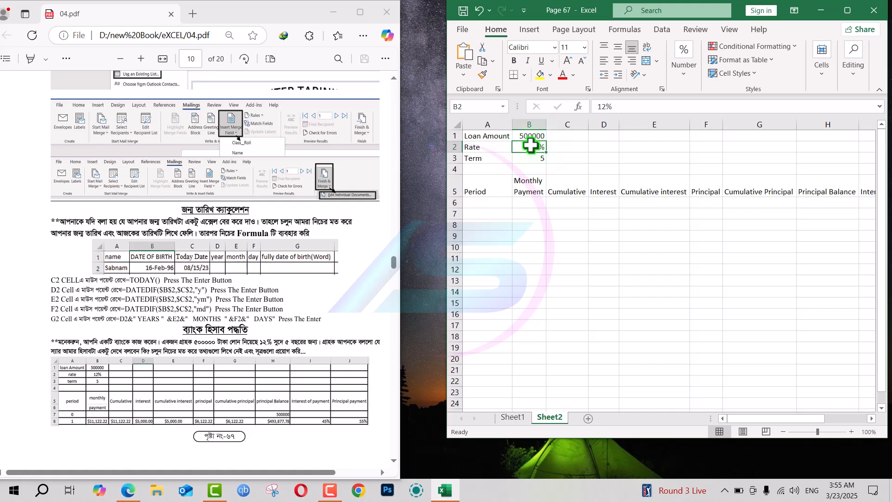
Enter the periods 0 and 1 in cells A6 and A7, and maximize the workbook window with A7 selected
left_click(485, 201)
type("0")
key("Return")
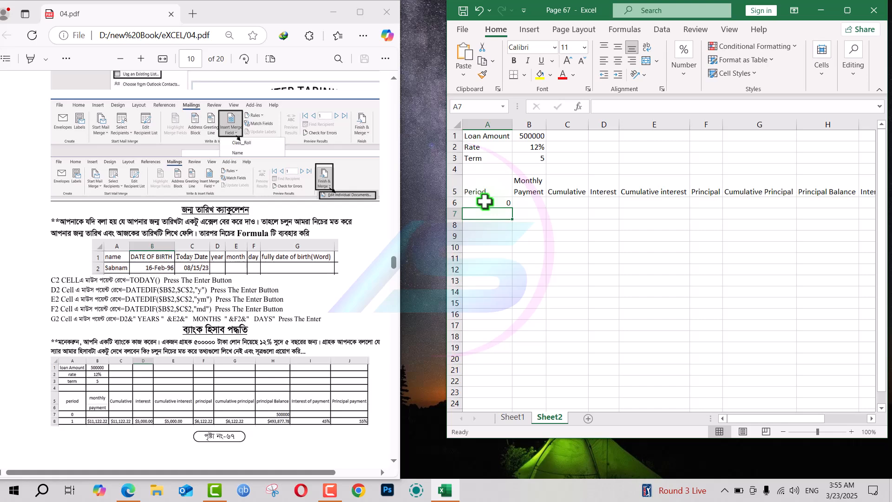
type("1")
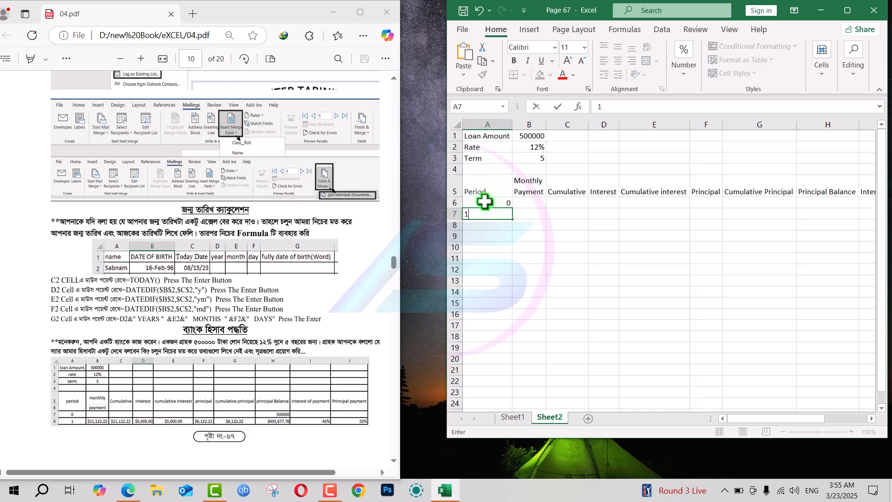
key("Return")
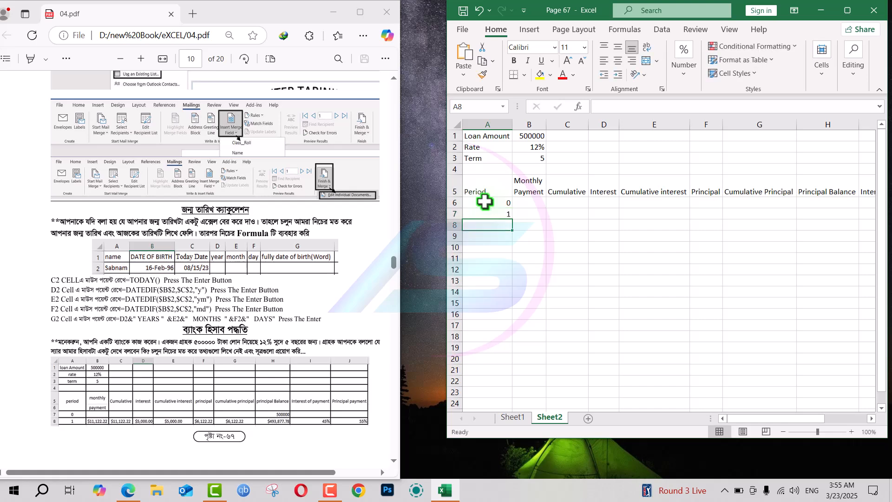
left_click(494, 214)
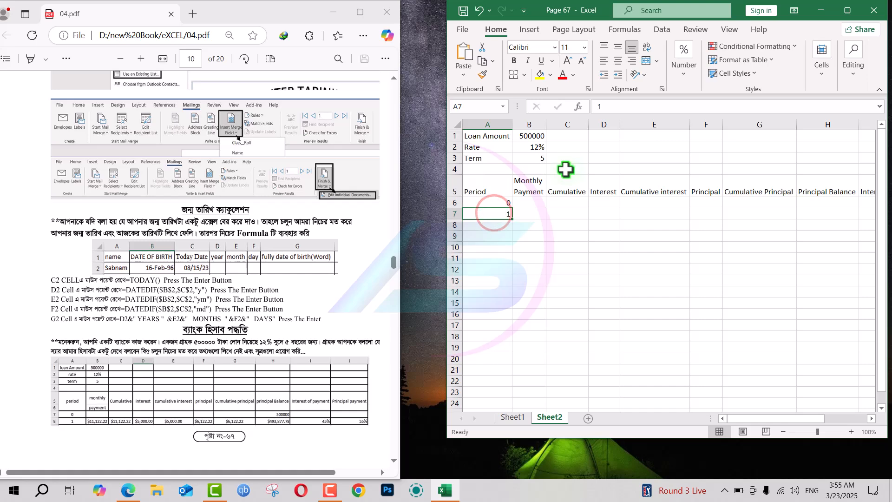
left_click(848, 11)
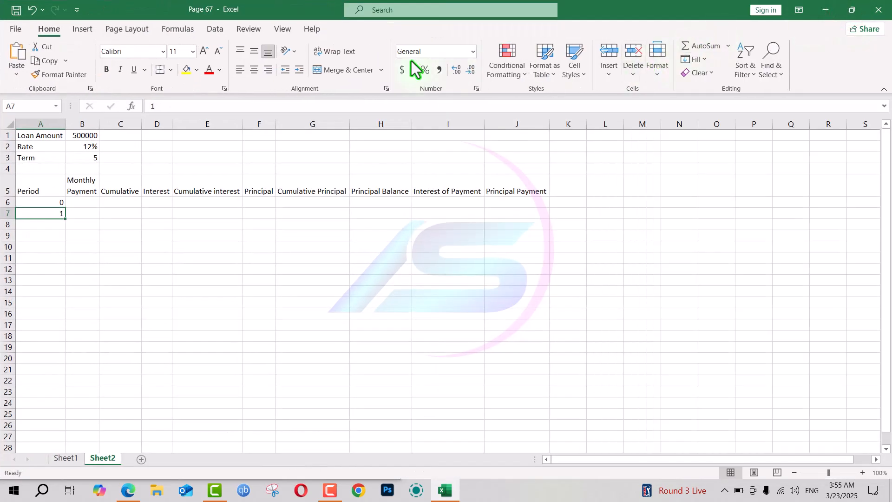
left_click(706, 56)
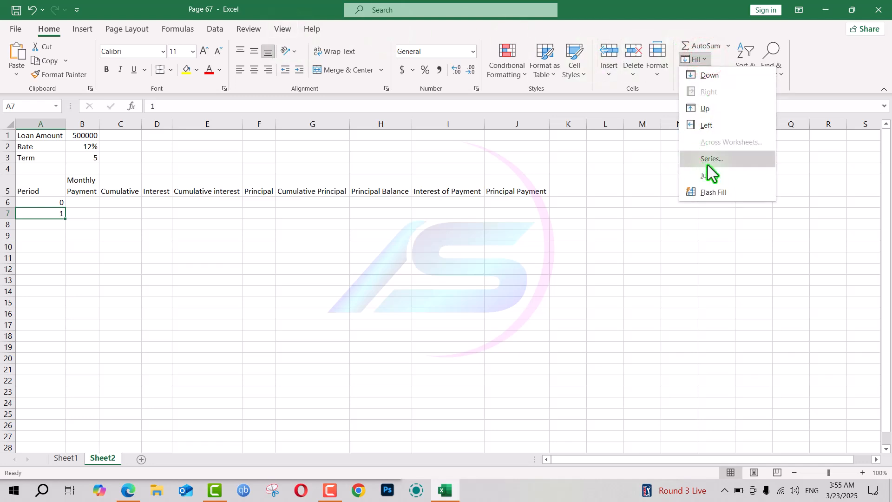
left_click(713, 177)
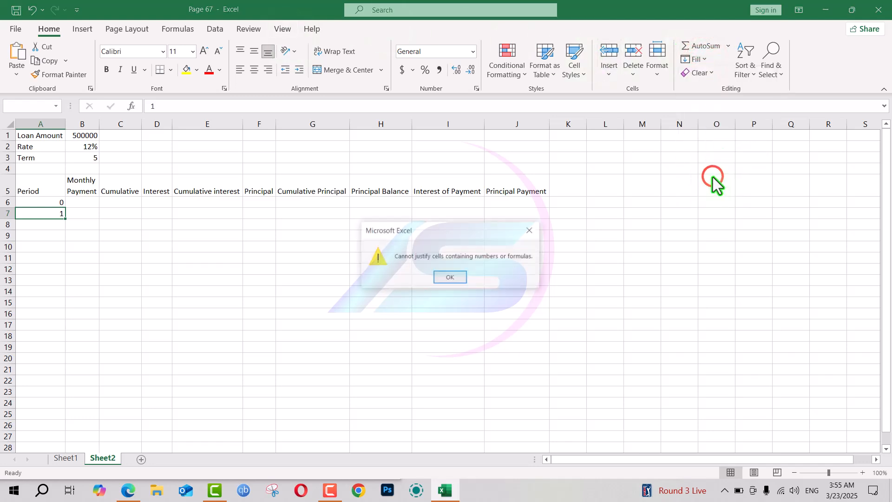
left_click(531, 229)
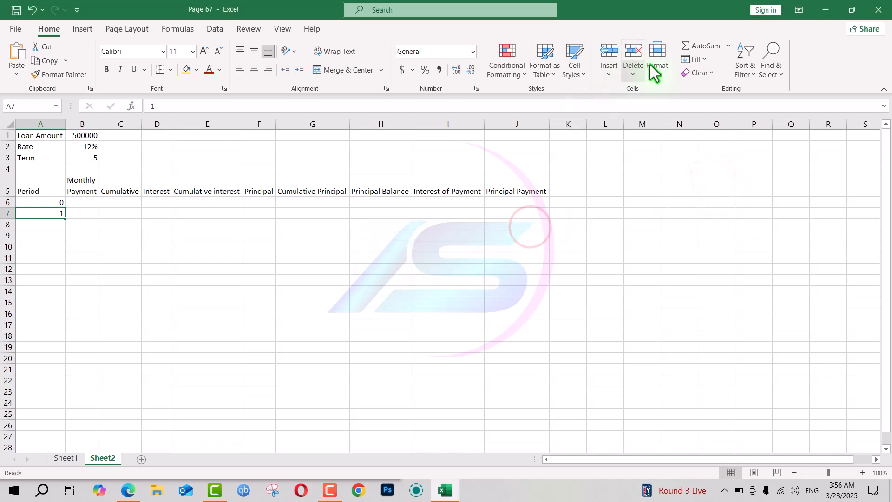
Fill a linear series down the Period column from A7 with step value 1 and stop value 60
left_click(702, 60)
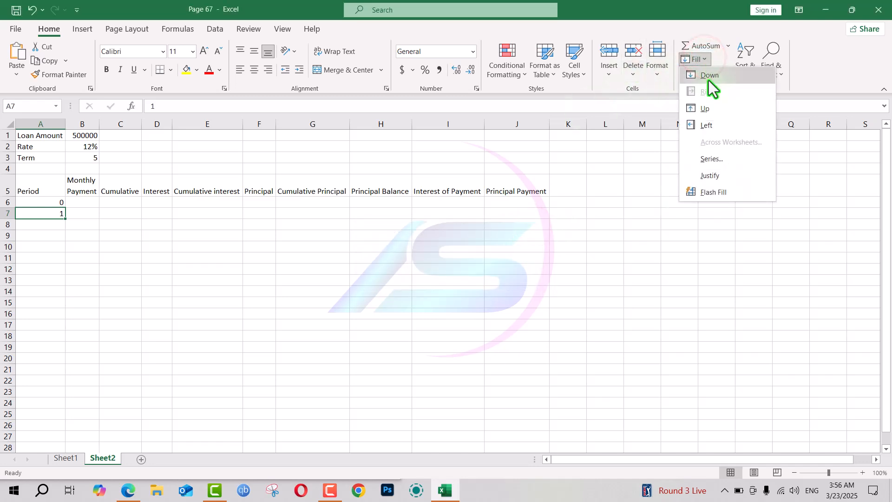
left_click(710, 159)
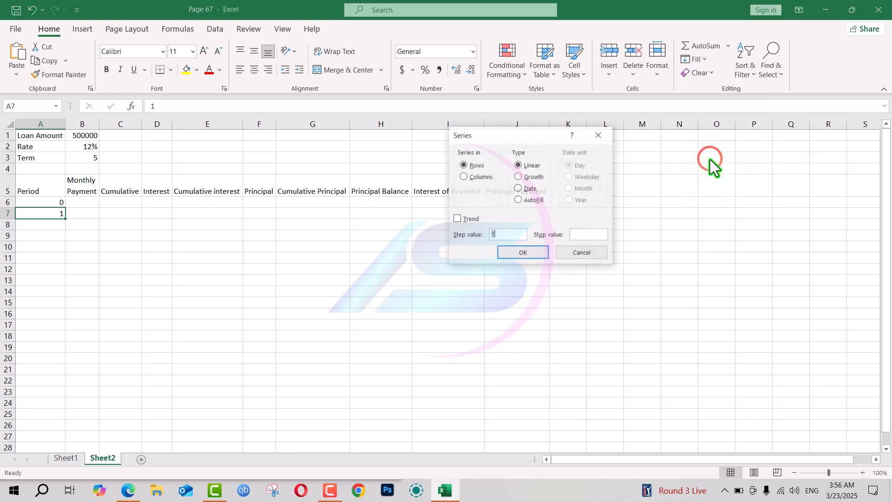
left_click(480, 177)
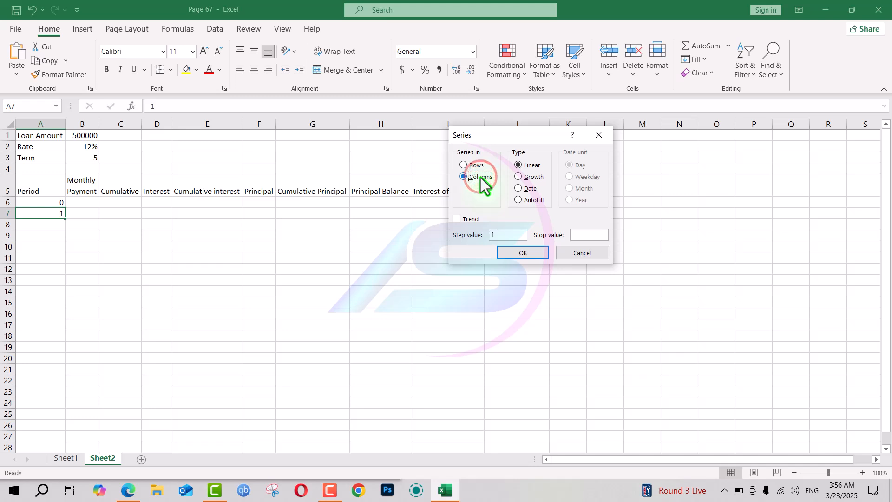
left_click(593, 237)
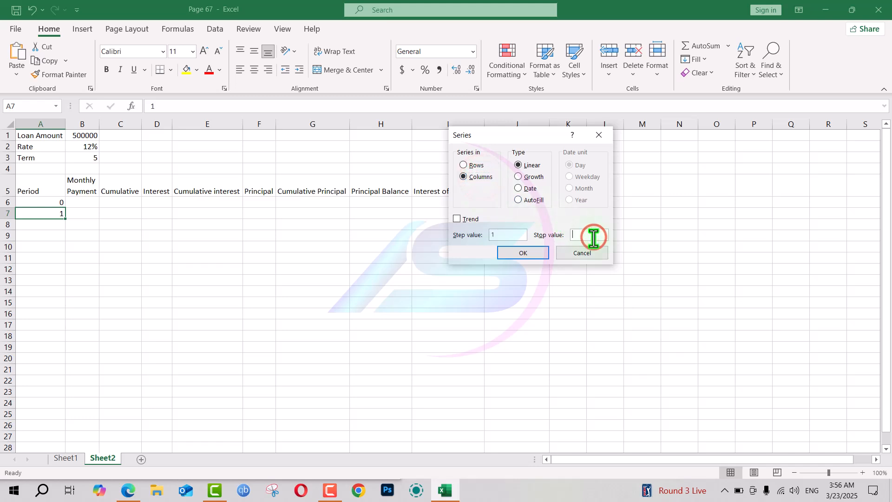
type("60")
left_click(525, 258)
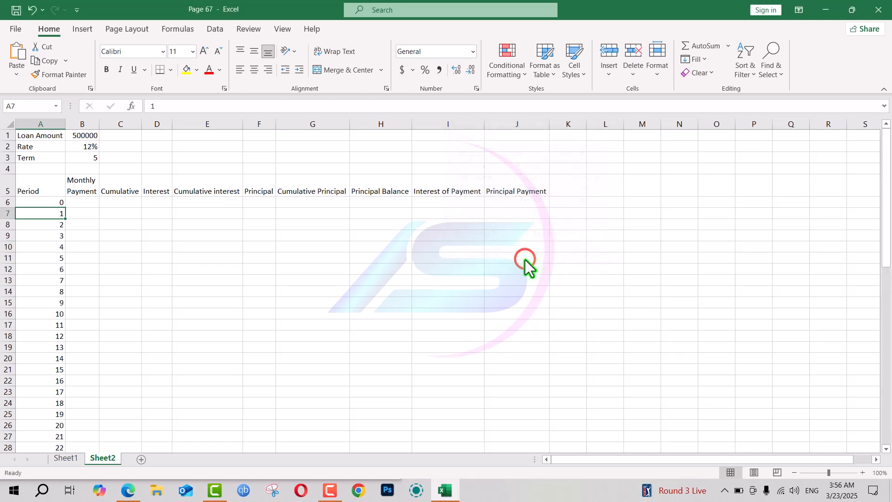
scroll(219, 294, "down", 15)
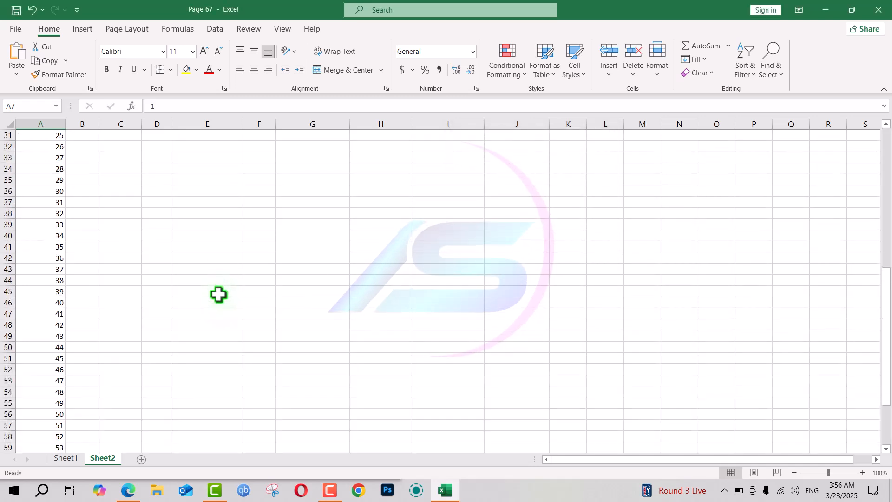
scroll(219, 295, "up", 1)
scroll(219, 295, "up", 6)
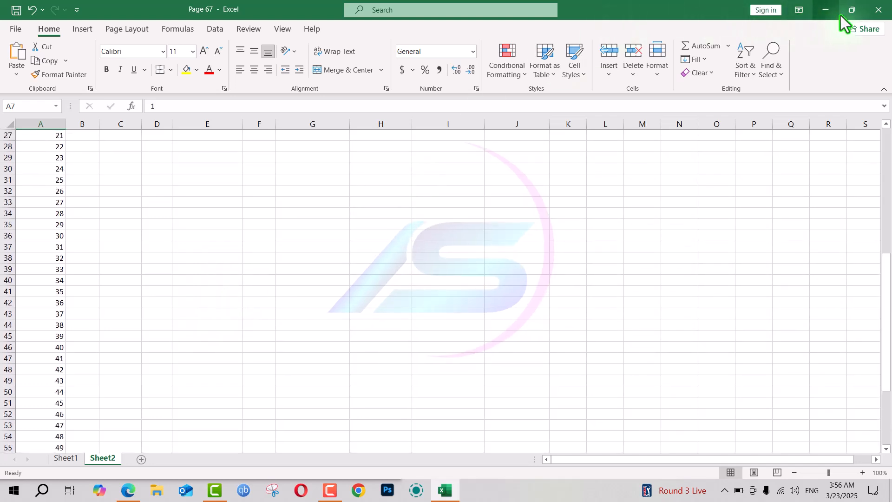
Restore the workbook window beside the PDF, open B7 for entry and bring the PDF's loan formulas into view
left_click(852, 10)
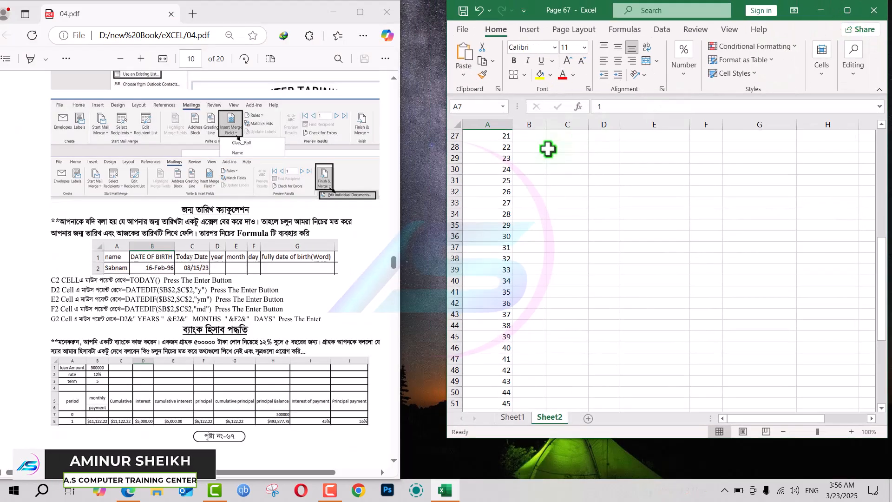
scroll(524, 287, "up", 5)
scroll(524, 287, "up", 4)
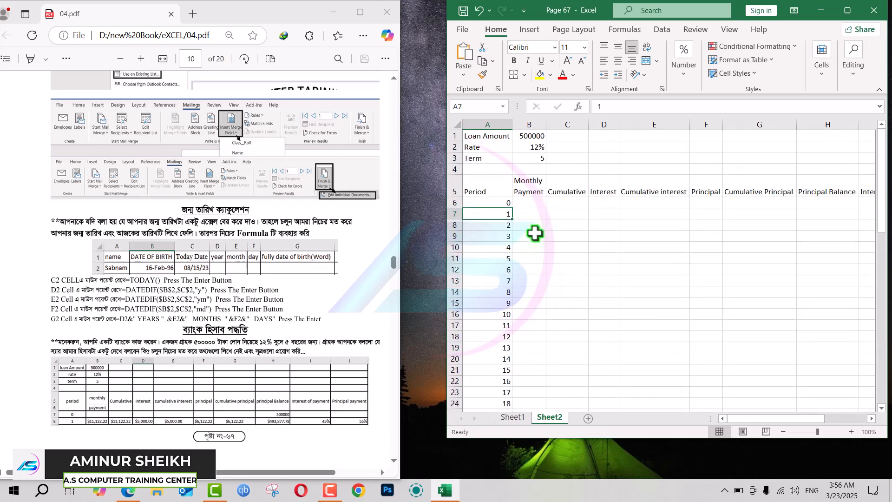
left_click(534, 211)
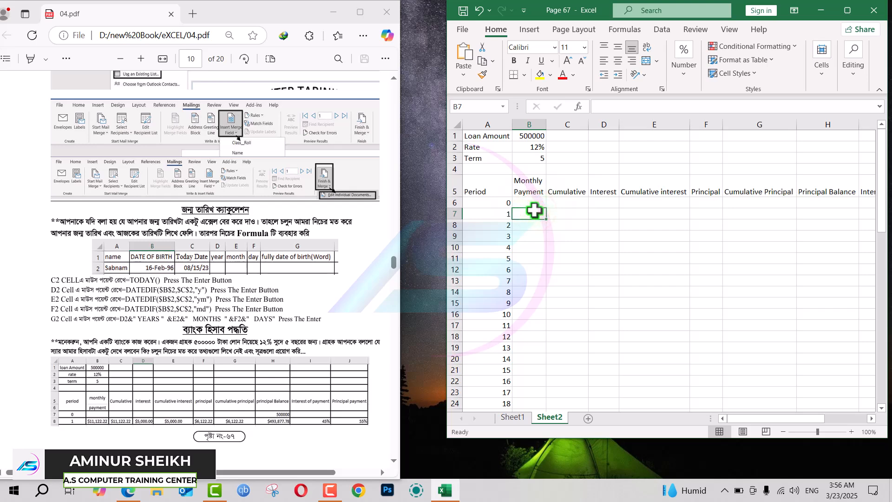
double_click(534, 212)
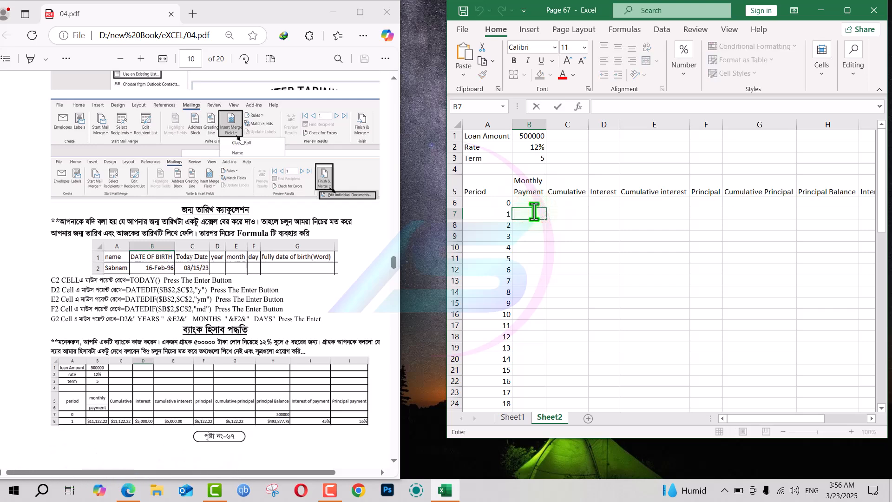
scroll(256, 311, "down", 3)
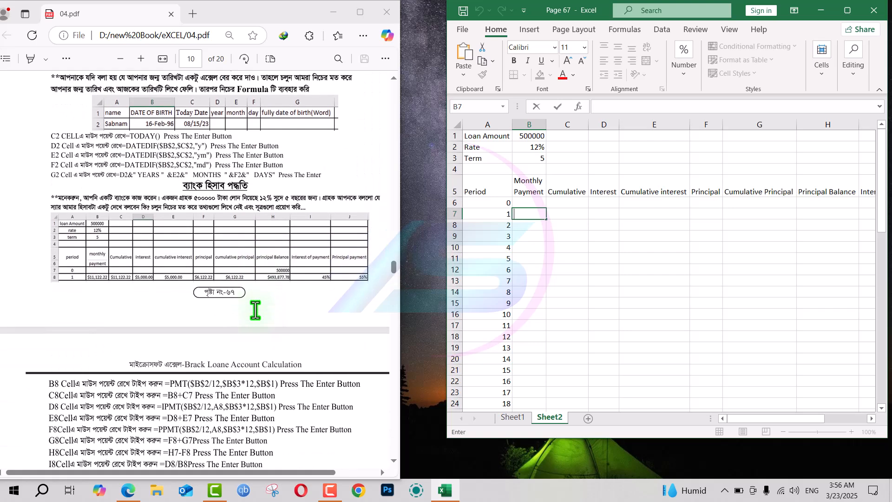
Enter =PMT($B$2/12,$B$3*12,$B$1) in B7 to calculate the monthly payment
type("=pmt")
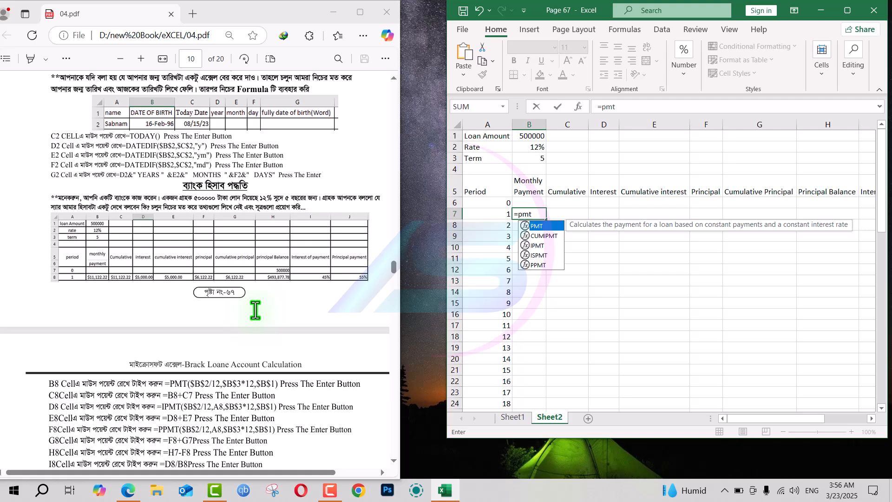
key("Tab")
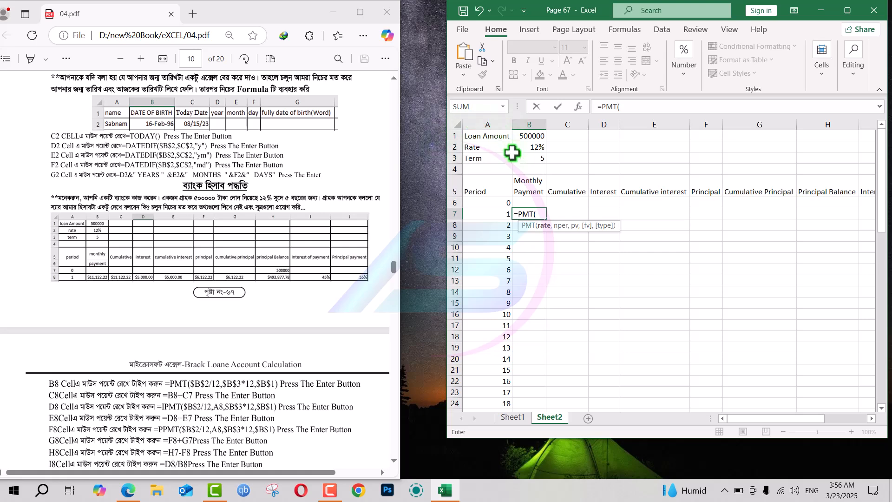
left_click(530, 147)
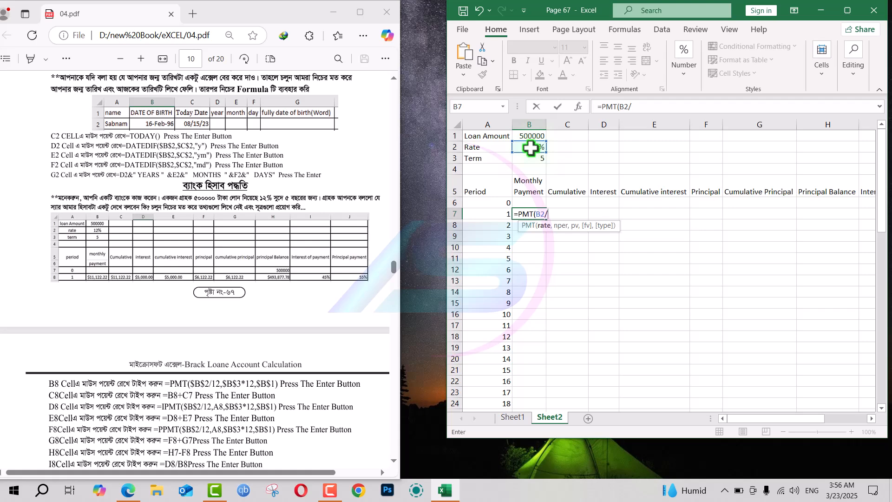
type("/12,")
left_click(531, 159)
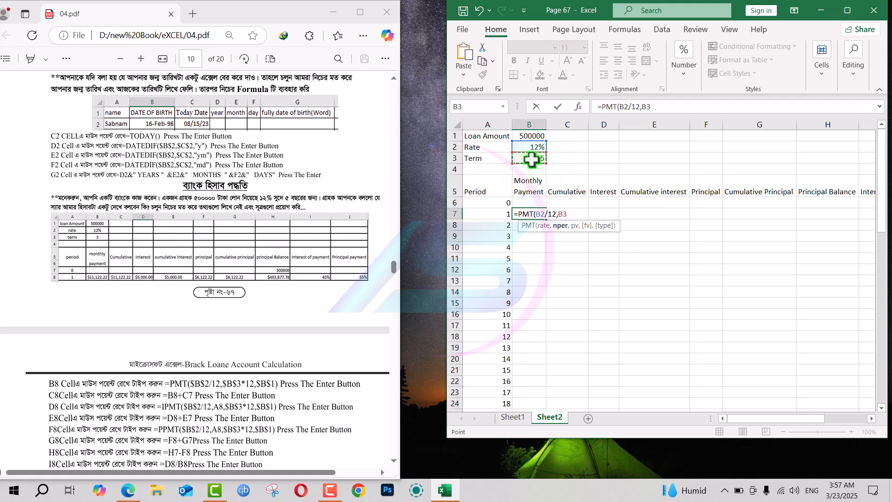
key("F4")
type("*")
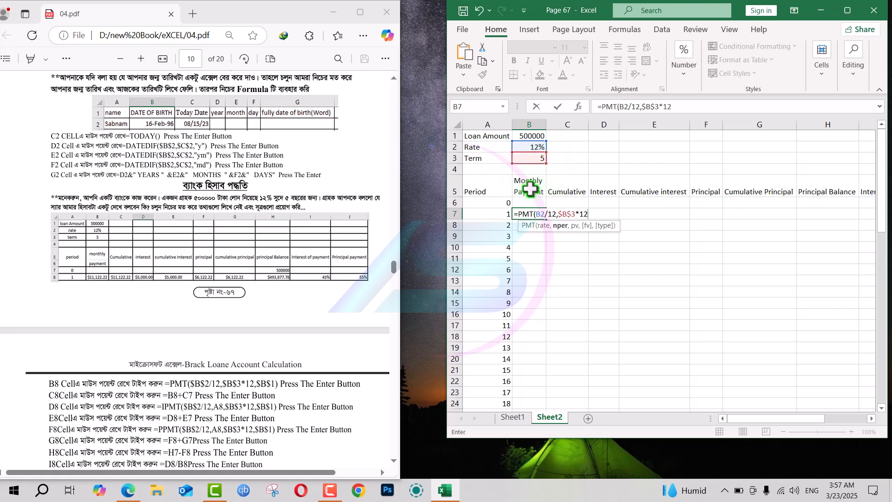
left_click(540, 214)
key("F4")
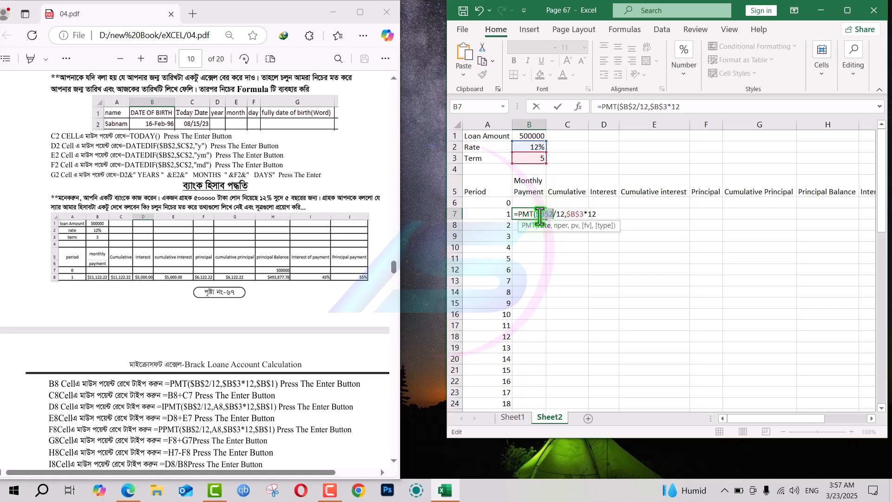
left_click(596, 214)
type(",")
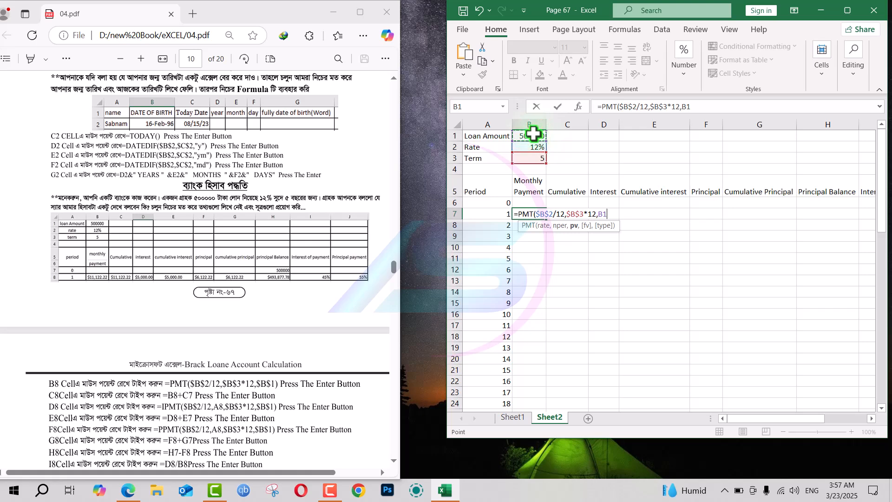
key("F4")
key("Return")
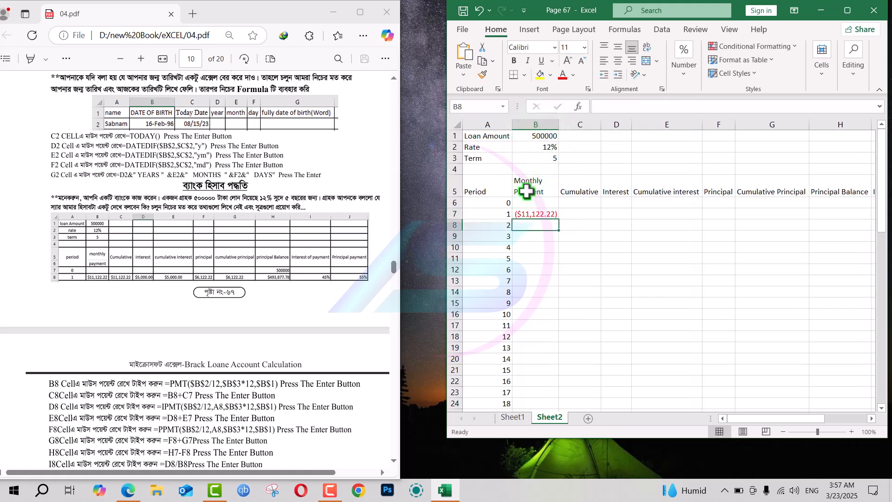
Fill the PMT formula from B7 down the Monthly Payment column to period 60, and check the filled rows
left_click(530, 214)
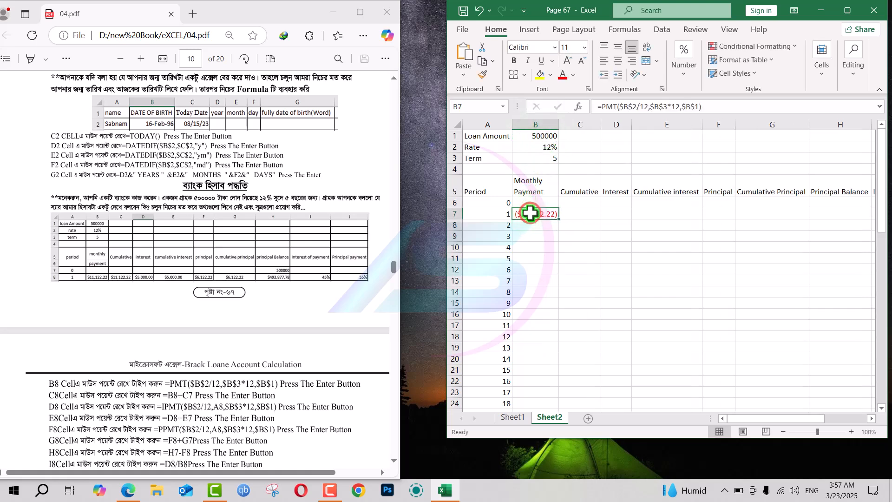
double_click(559, 219)
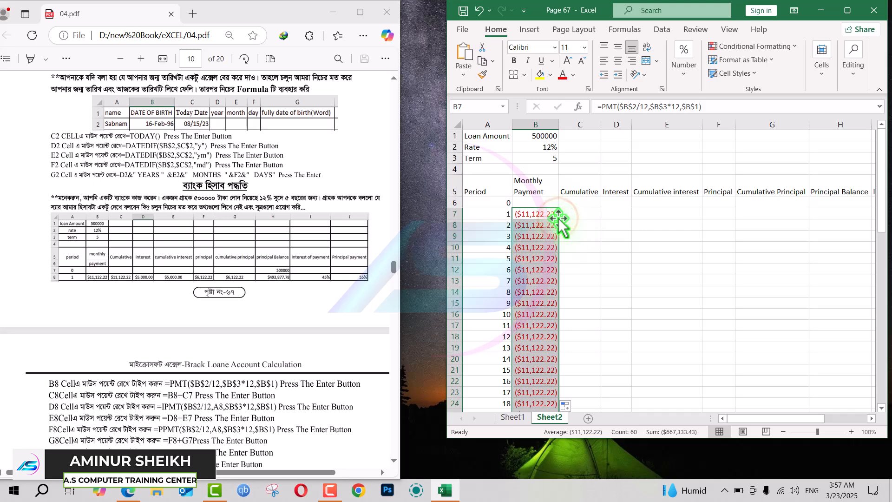
scroll(533, 306, "down", 8)
scroll(533, 306, "up", 8)
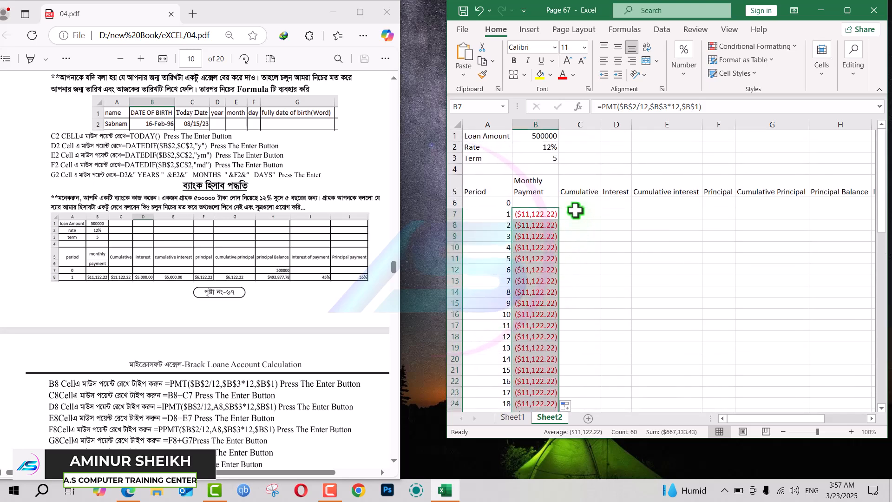
Change the header in C5 to "Cumulative Monthly", with a line break between the two words
left_click(570, 184)
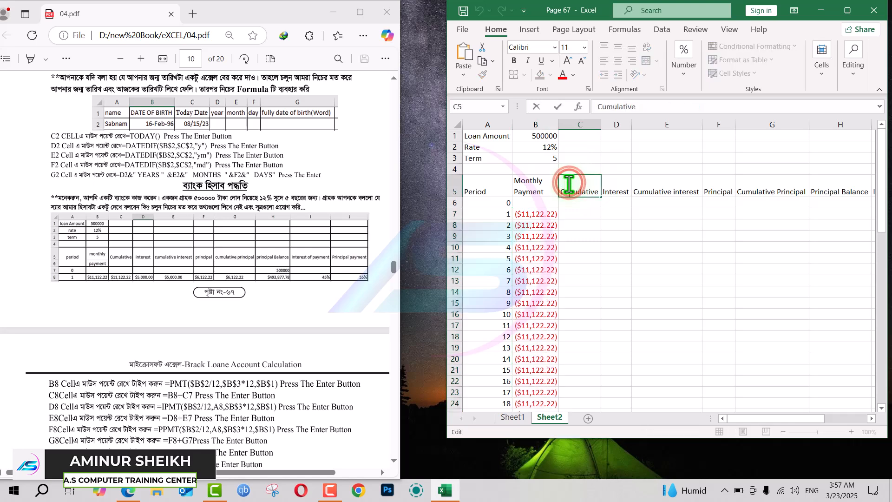
double_click(561, 192)
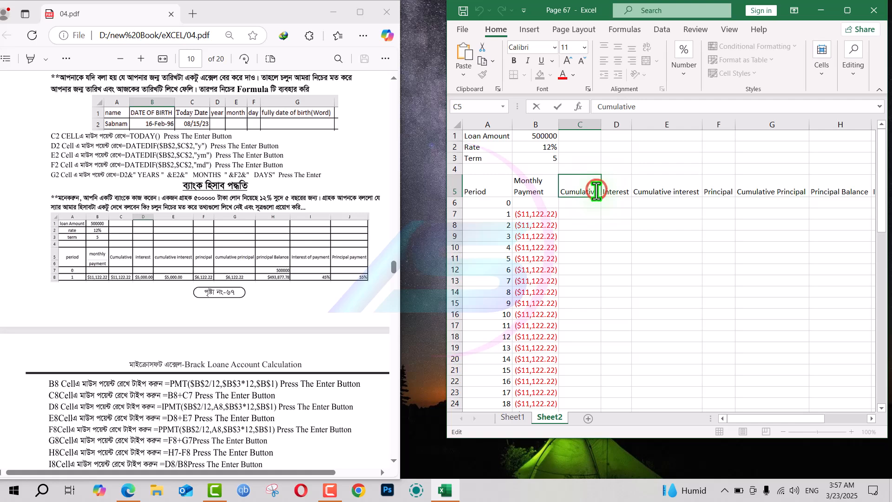
type("Monthly")
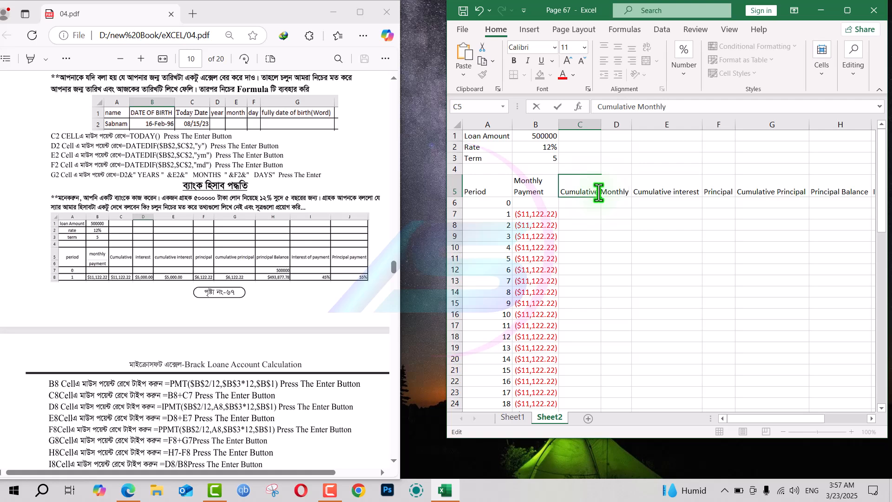
left_click(599, 194)
key("alt+Return")
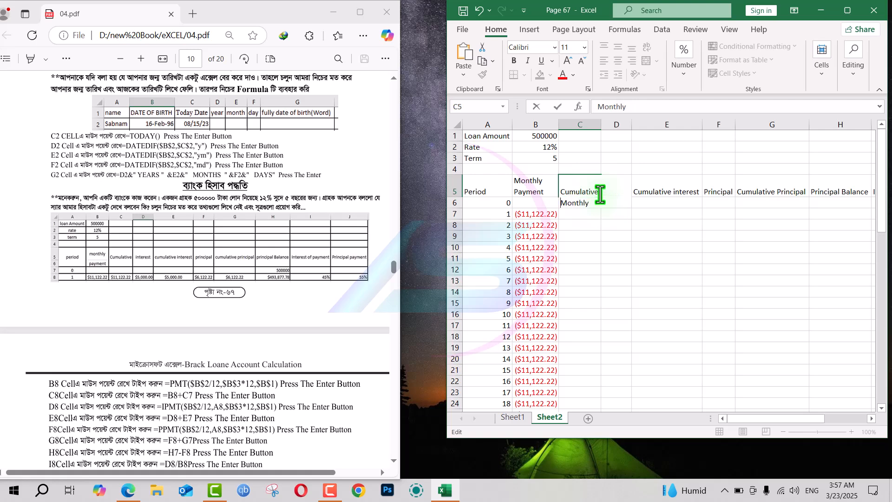
left_click(565, 257)
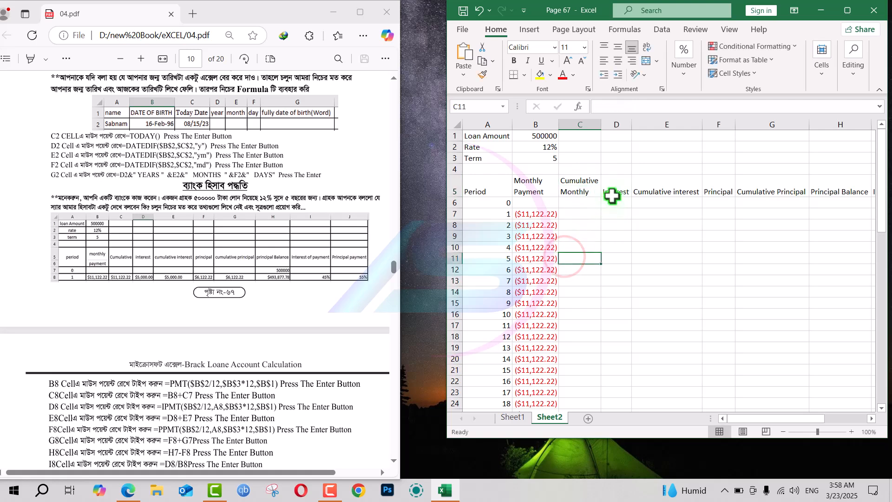
Enter =C6+B7 in C7 to accumulate the monthly payments
left_click(579, 207)
left_click(579, 215)
type("=")
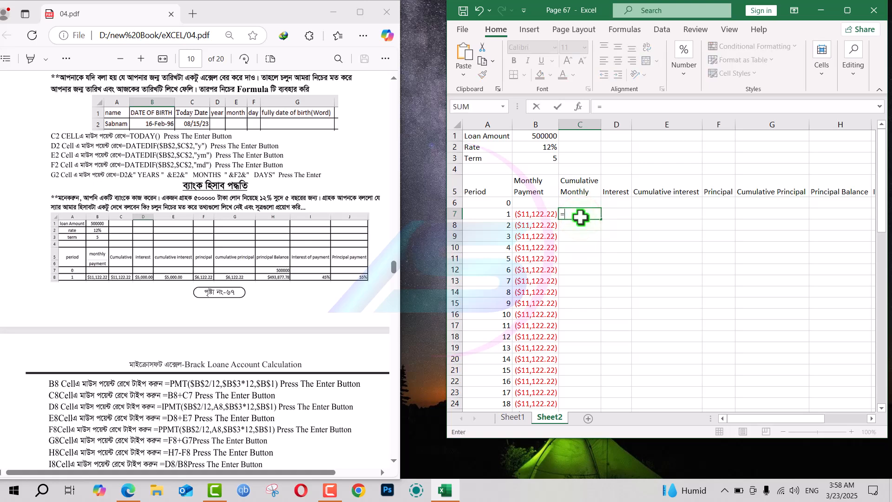
left_click(584, 201)
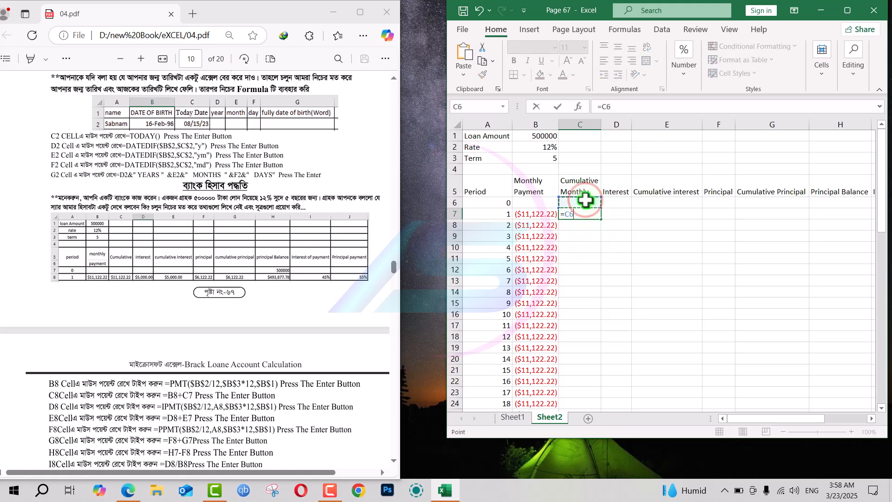
type("+")
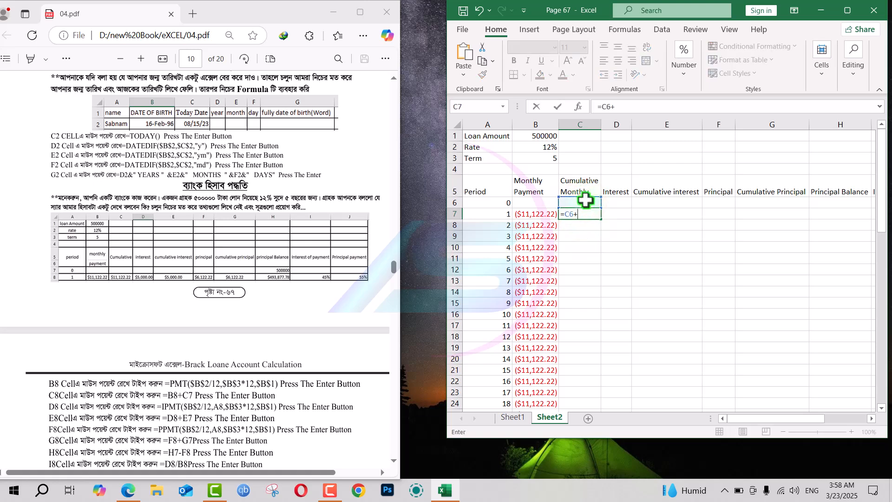
left_click(540, 215)
key("Return")
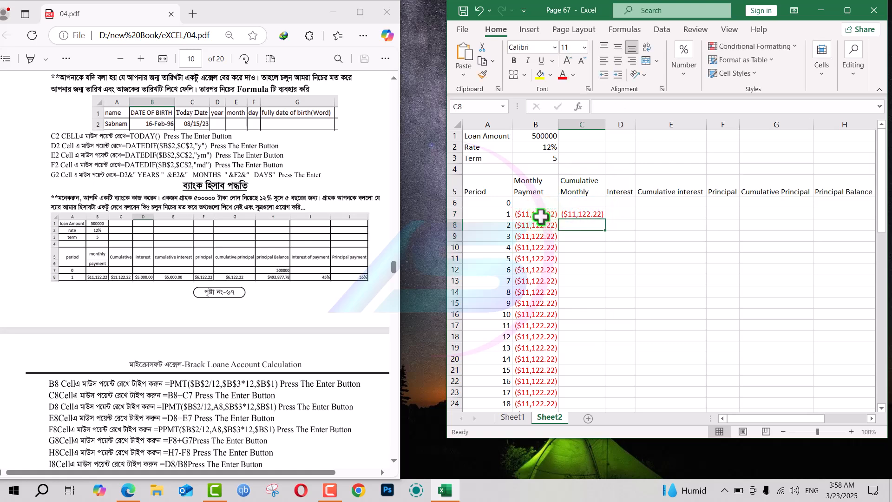
Fill the formula from C7 down the Cumulative Monthly column to period 60
left_click(572, 214)
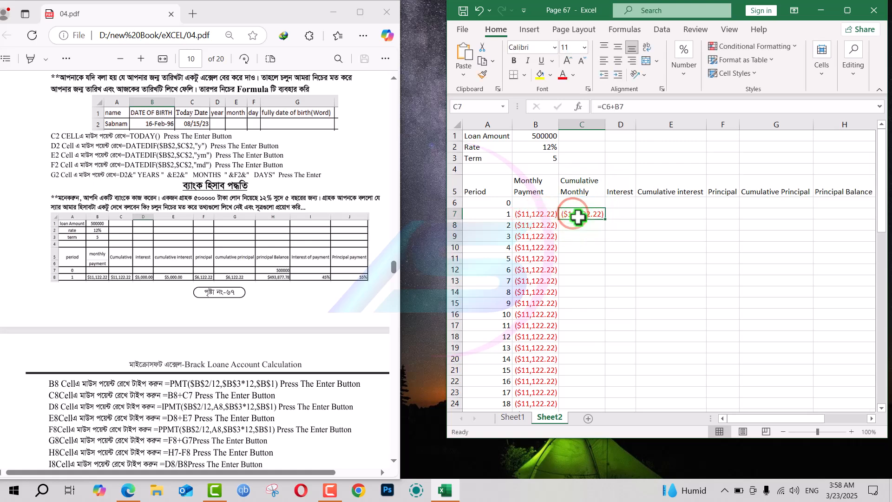
left_click_drag(605, 221, 607, 221)
double_click(607, 222)
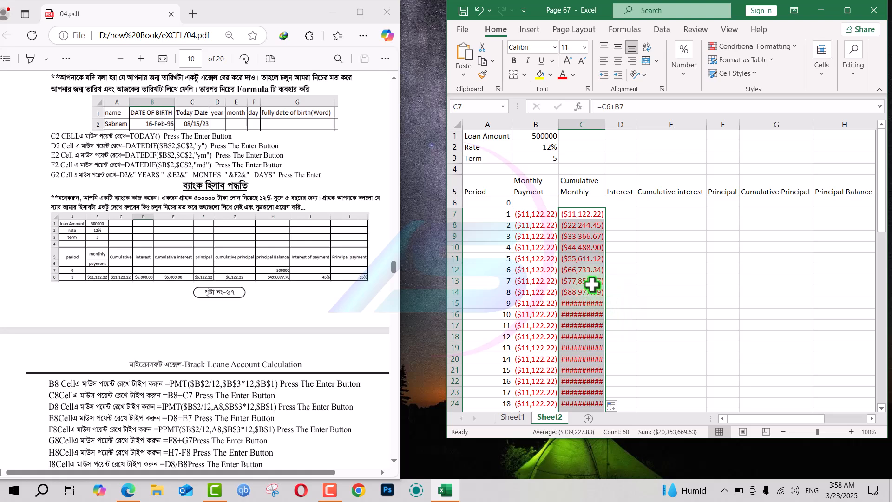
Widen column C slightly so its amounts fit, and check the cumulative values down to period 60
left_click(596, 122)
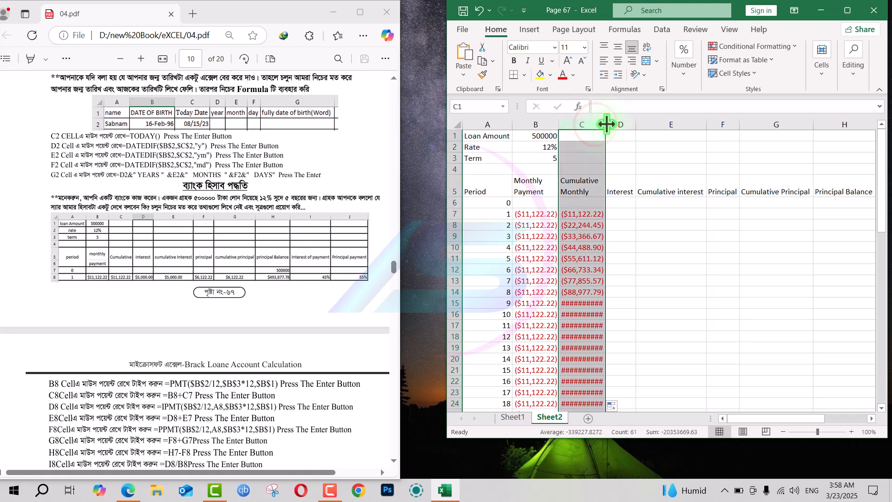
left_click_drag(605, 124, 609, 123)
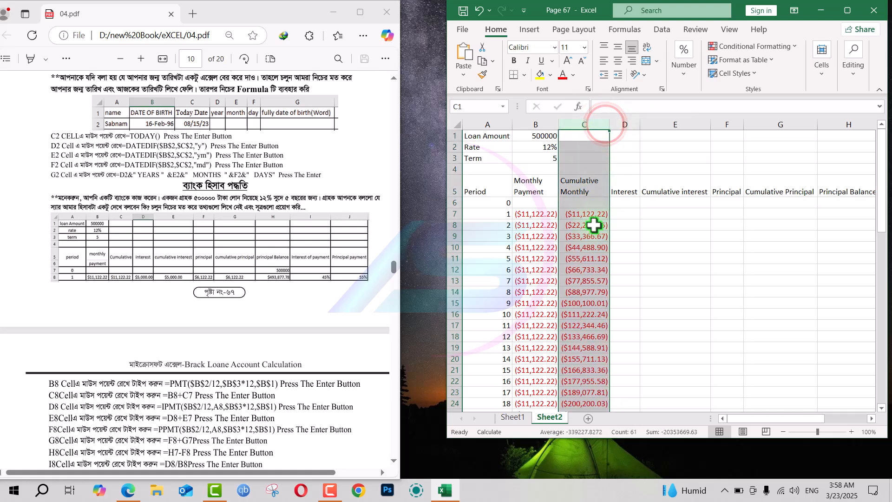
scroll(641, 269, "down", 7)
scroll(642, 268, "down", 10)
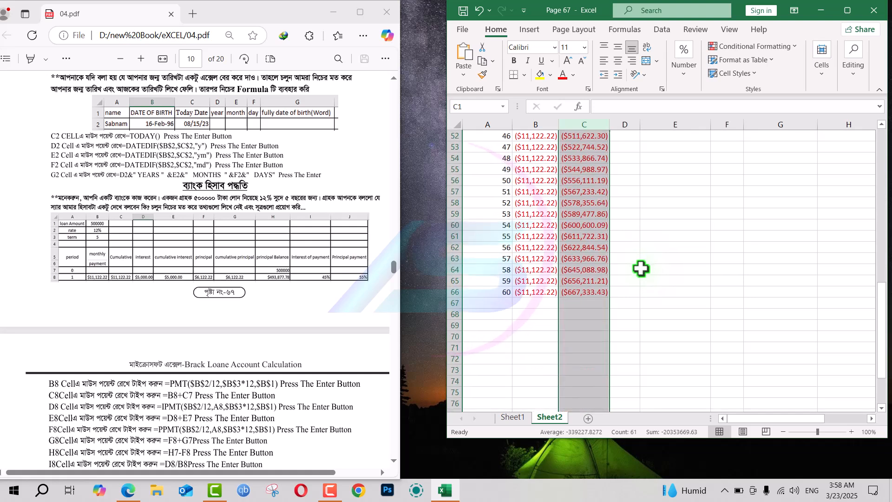
scroll(586, 307, "up", 17)
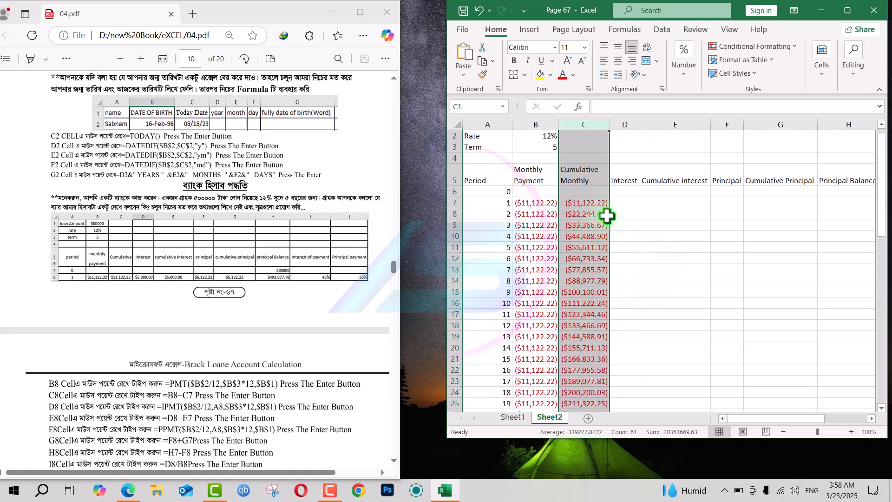
left_click(625, 203)
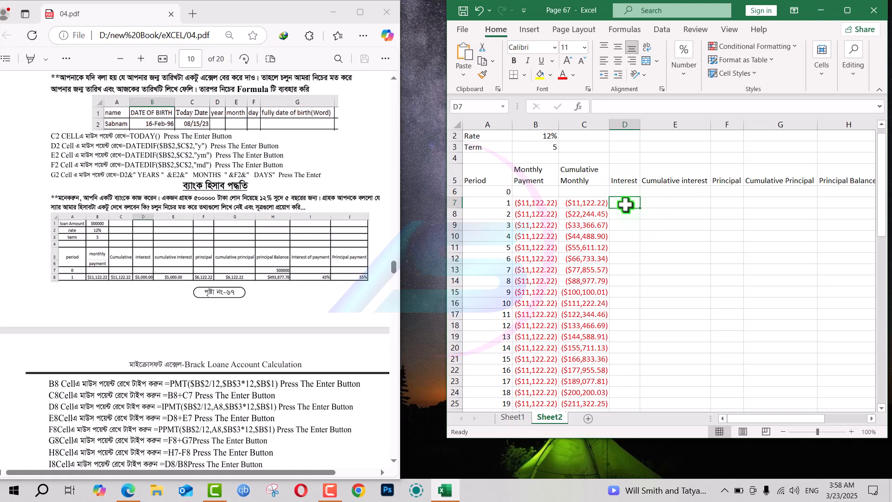
type("=ipmt")
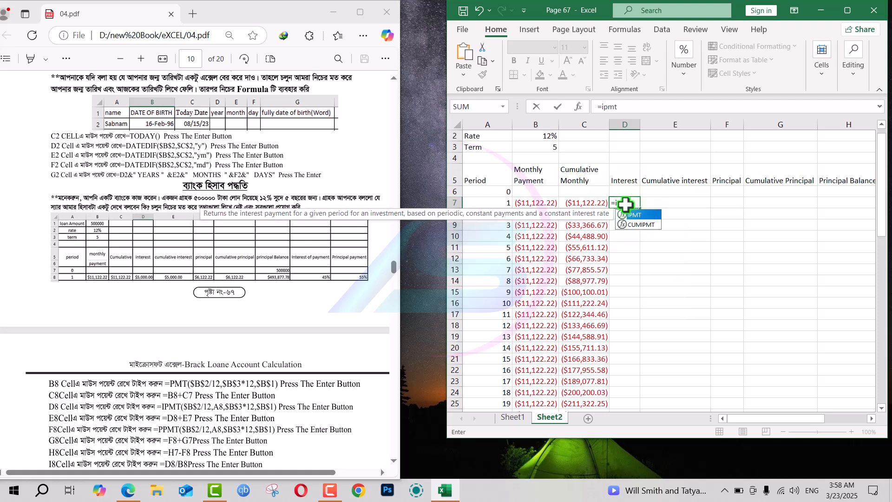
key("Tab")
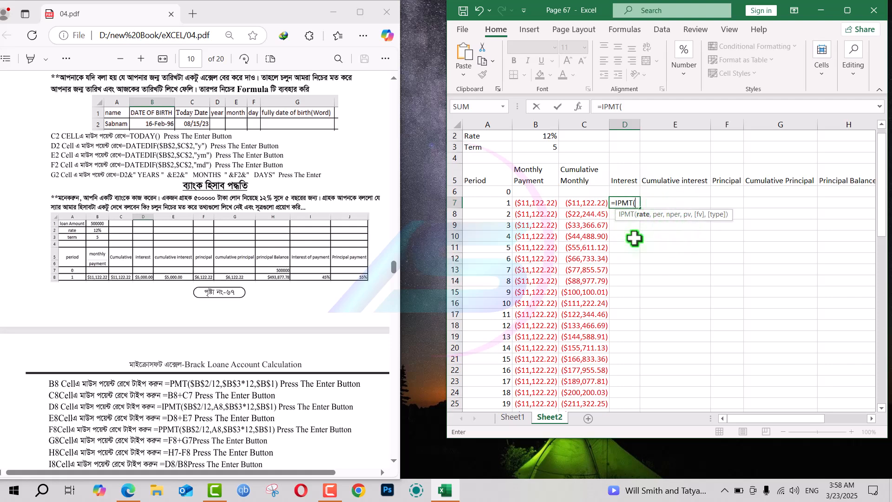
left_click(551, 147)
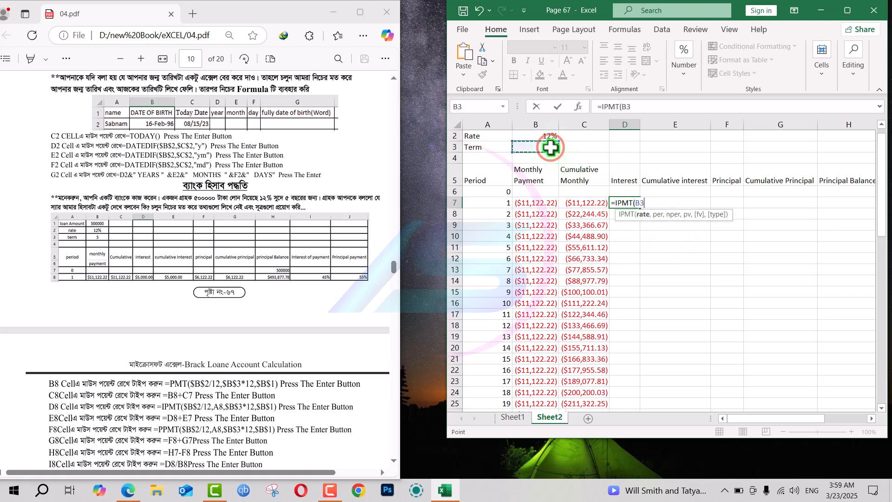
key("F4")
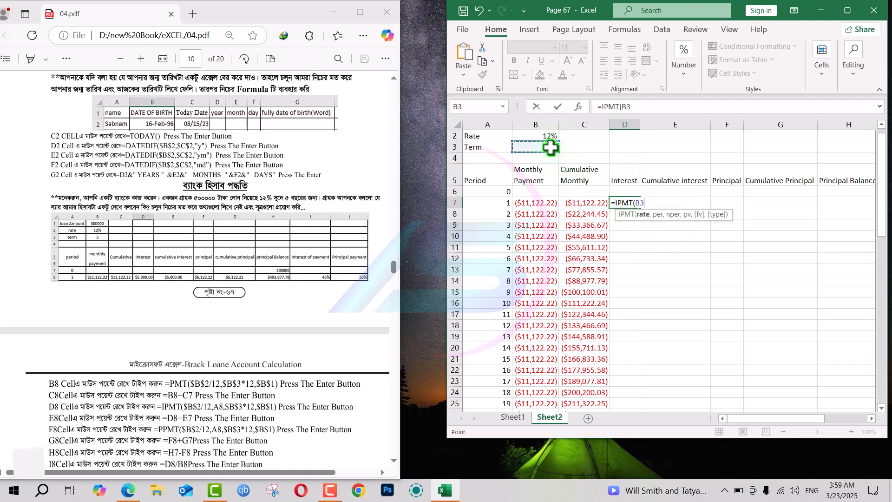
type("/12")
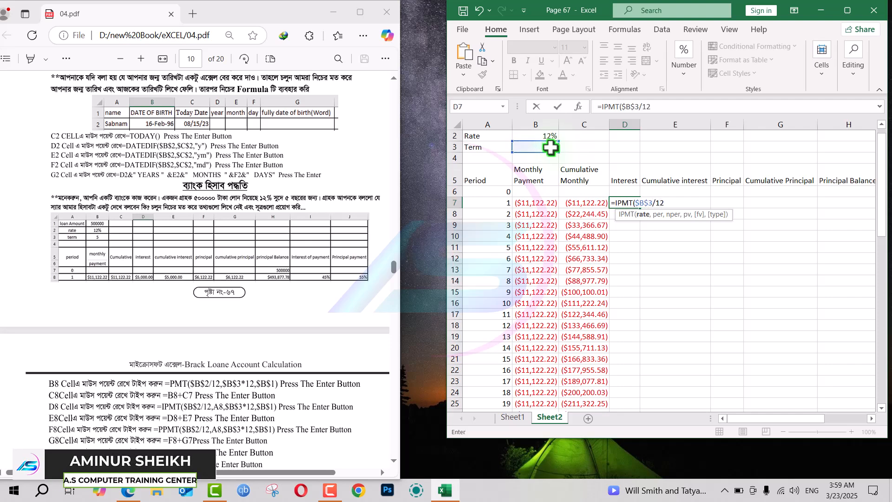
type(",")
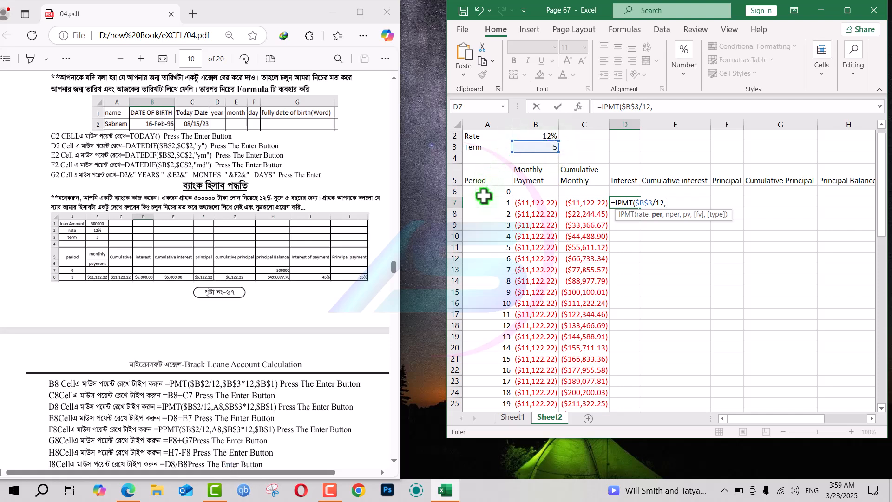
left_click(501, 203)
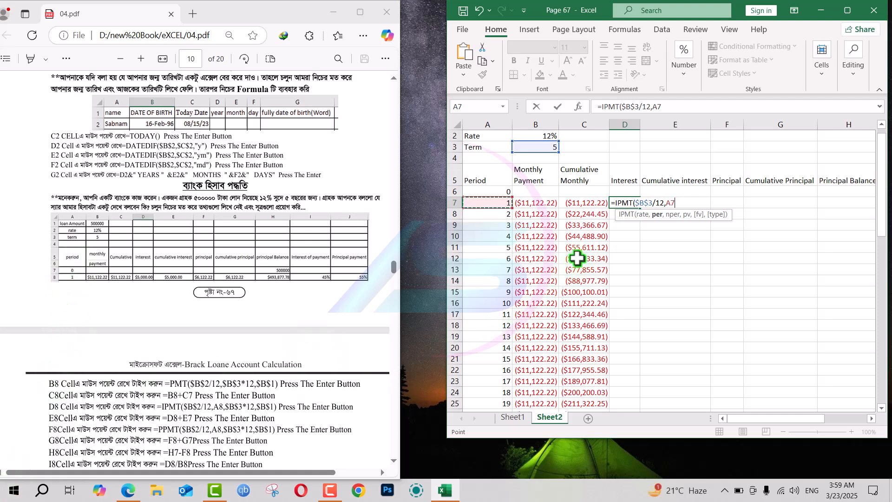
type(",")
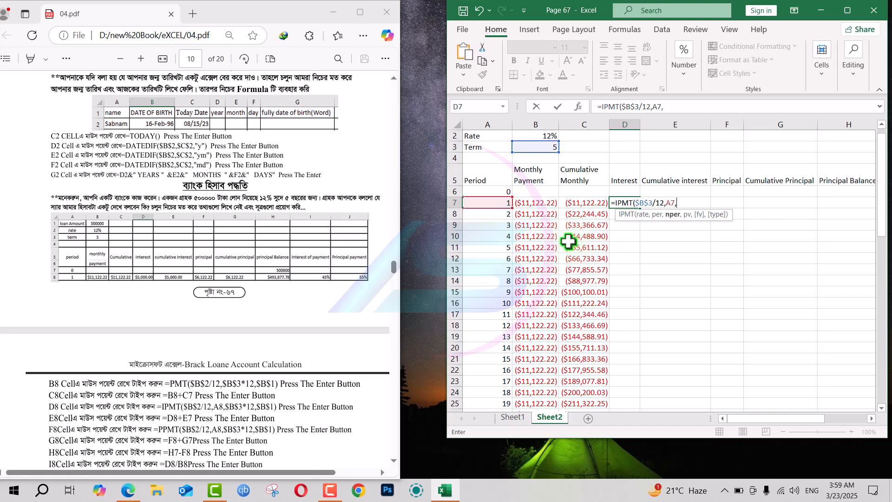
key("BackSpace")
key("BackSpace")
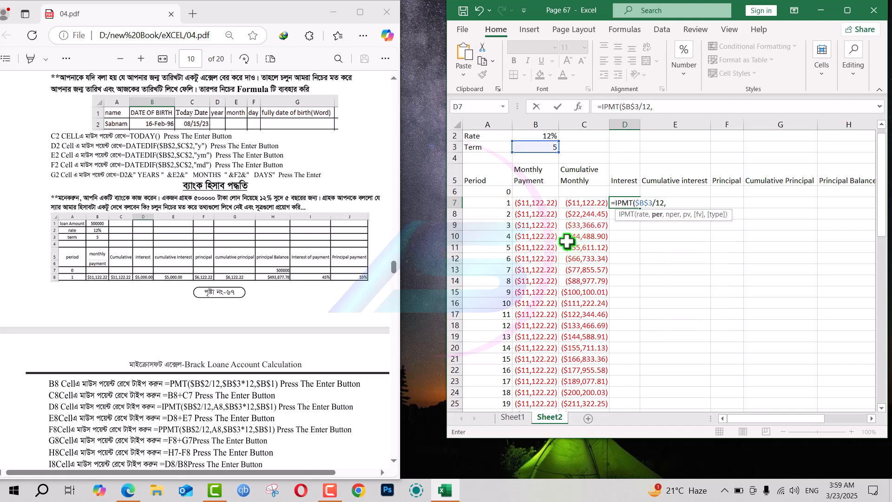
left_click(458, 155)
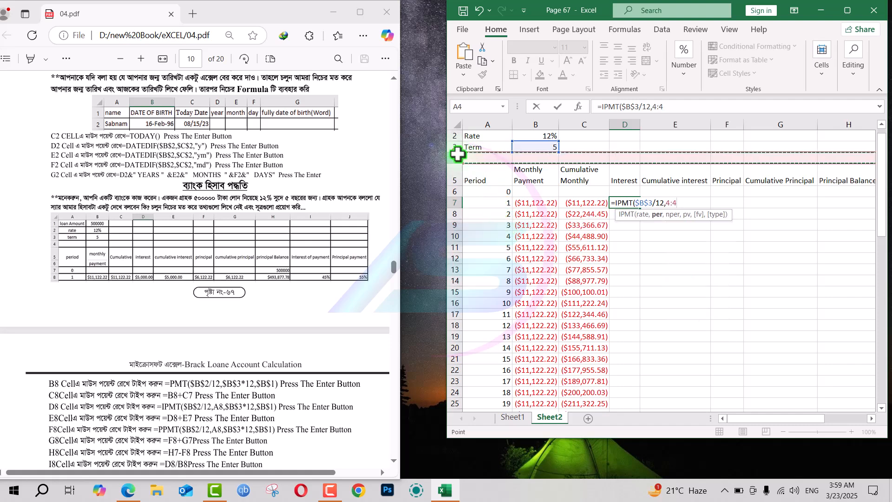
left_click(458, 154)
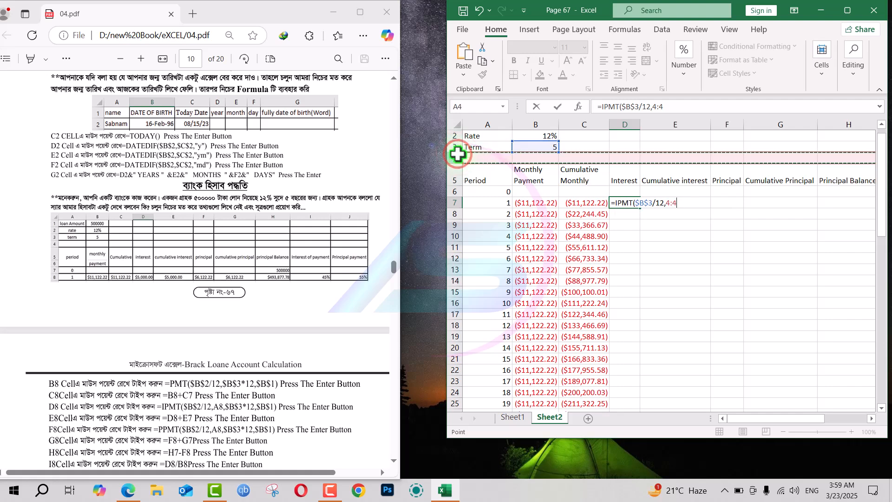
key("Escape")
Insert a blank row above row 4, between the Term row and the schedule headers
left_click(447, 157)
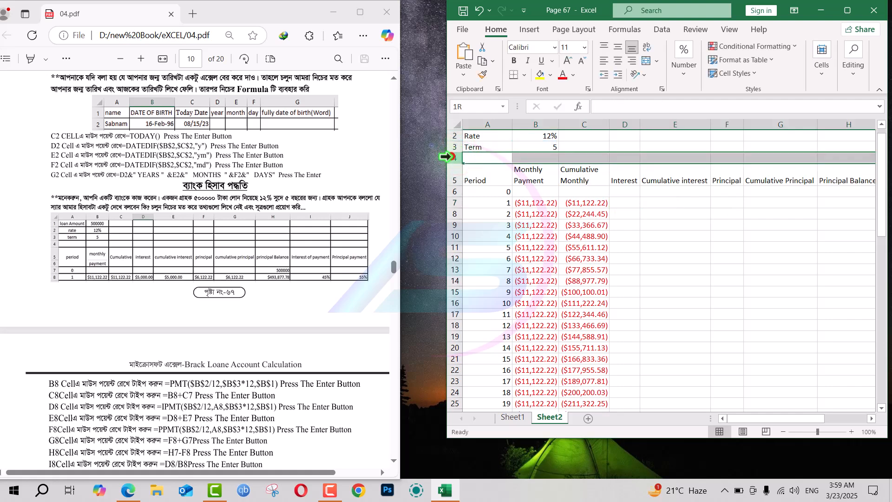
key("ctrl+shift+plus")
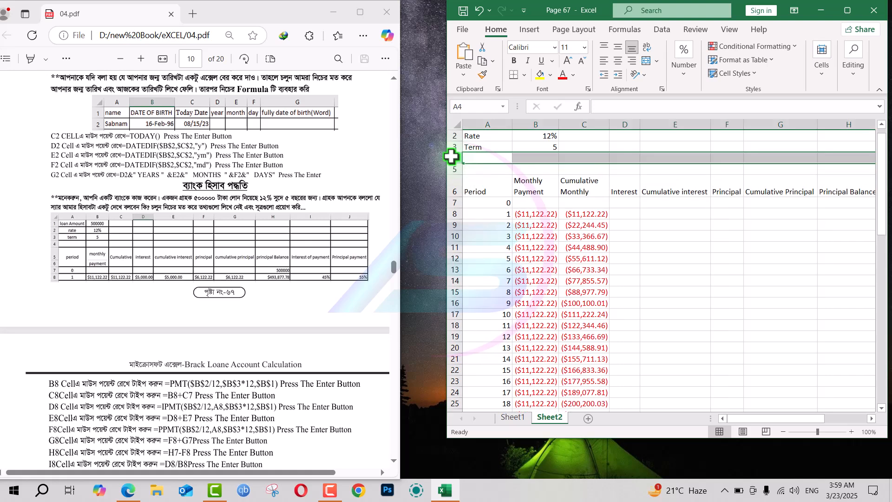
left_click(561, 202)
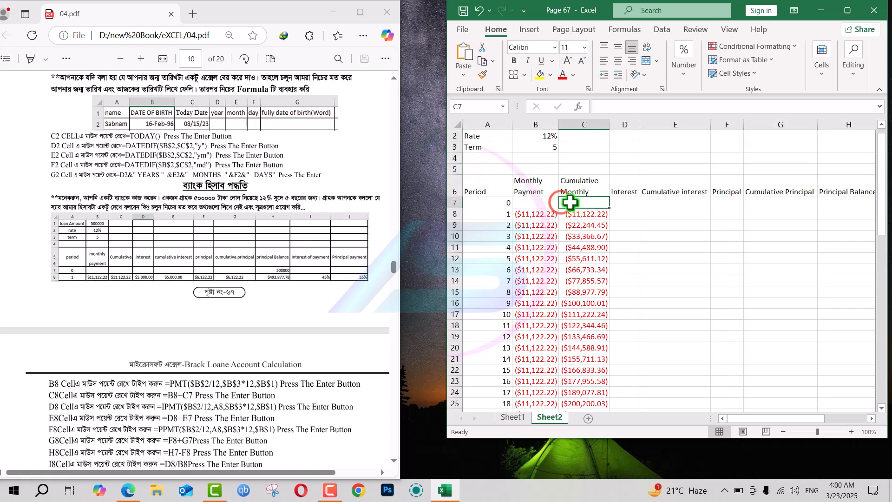
Enter =IPMT($B$2/12,A8,$B$3*12,$B$1) in D8 to calculate the interest for period 1
left_click(628, 213)
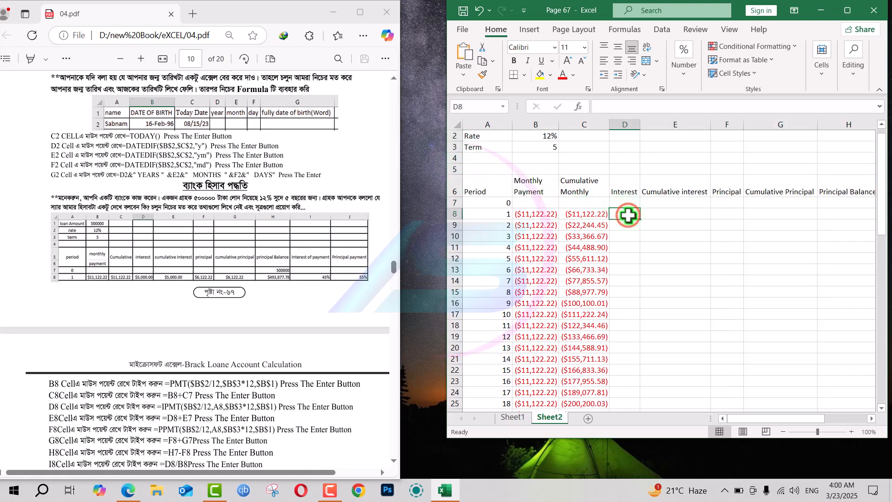
type("=ipmt")
key("Tab")
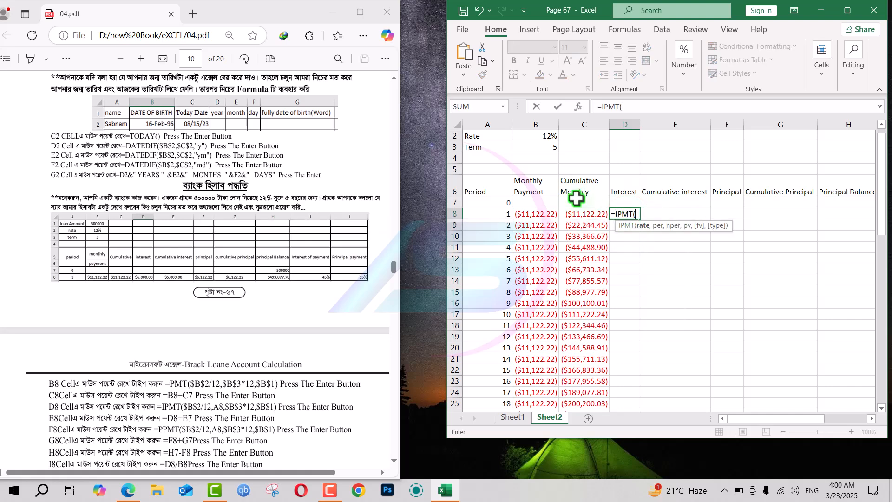
left_click(549, 134)
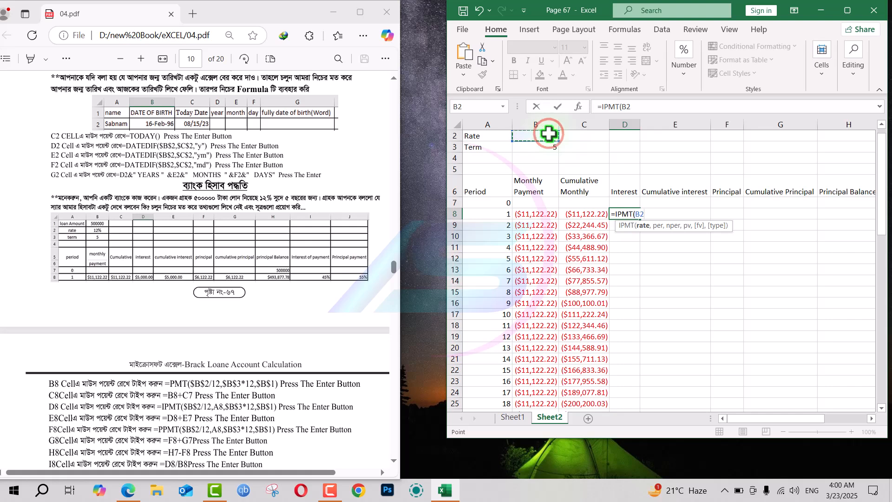
key("F4")
type("/12")
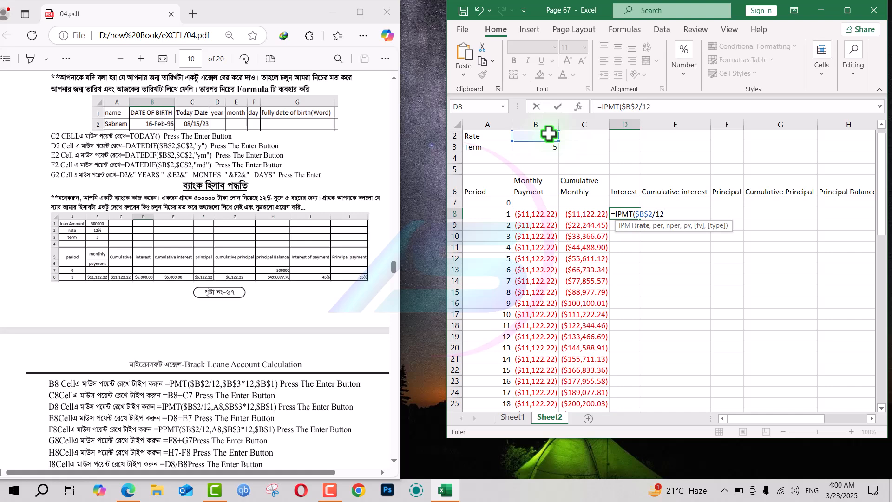
type(",")
left_click(496, 213)
type(",")
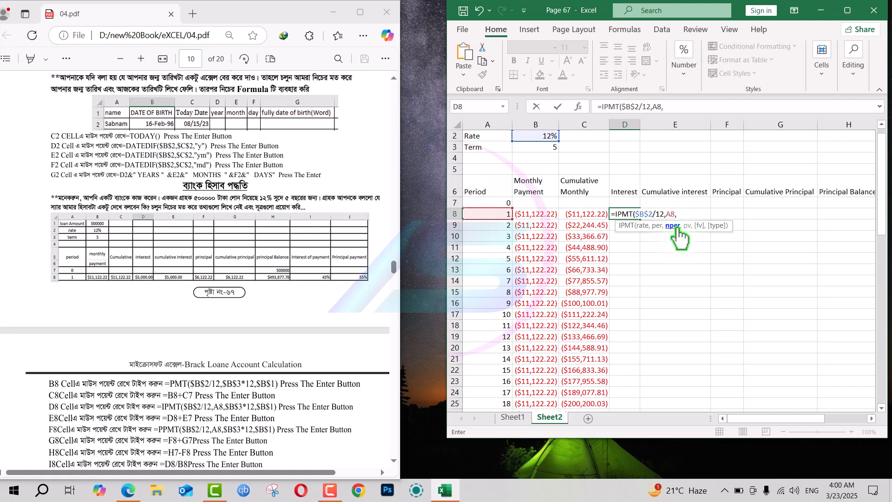
left_click(542, 145)
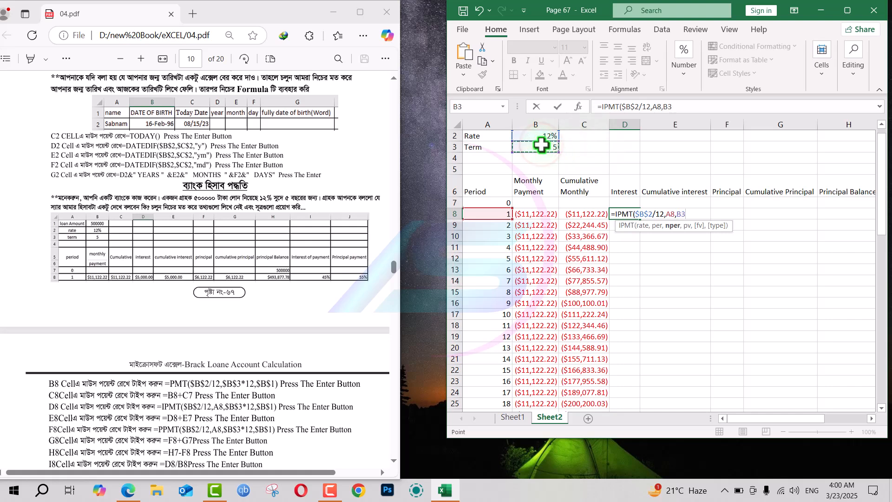
key("F4")
type("*")
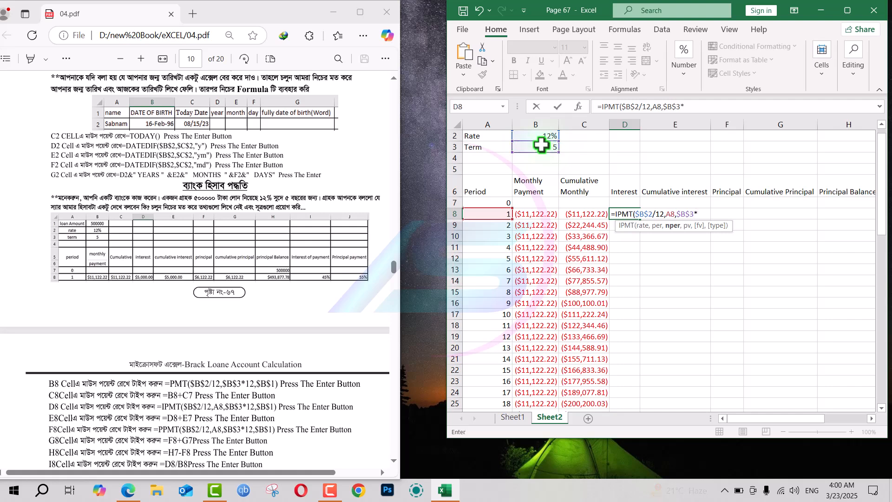
type("12,")
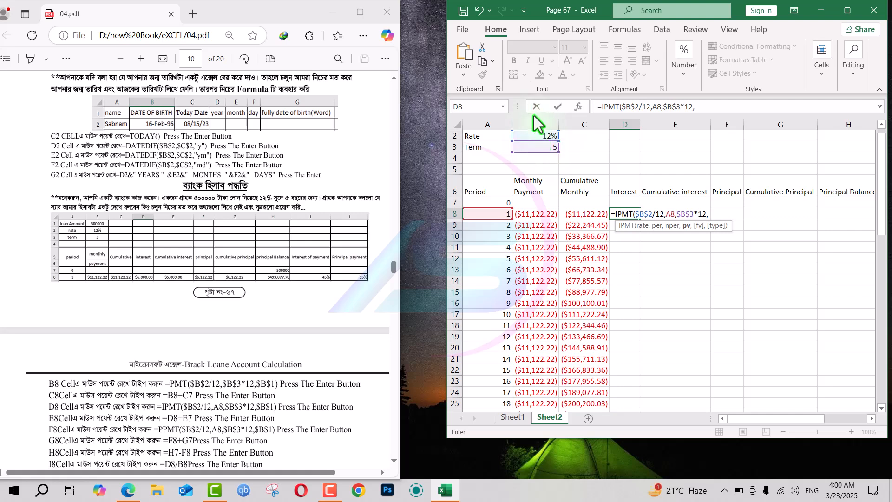
scroll(563, 176, "up", 1)
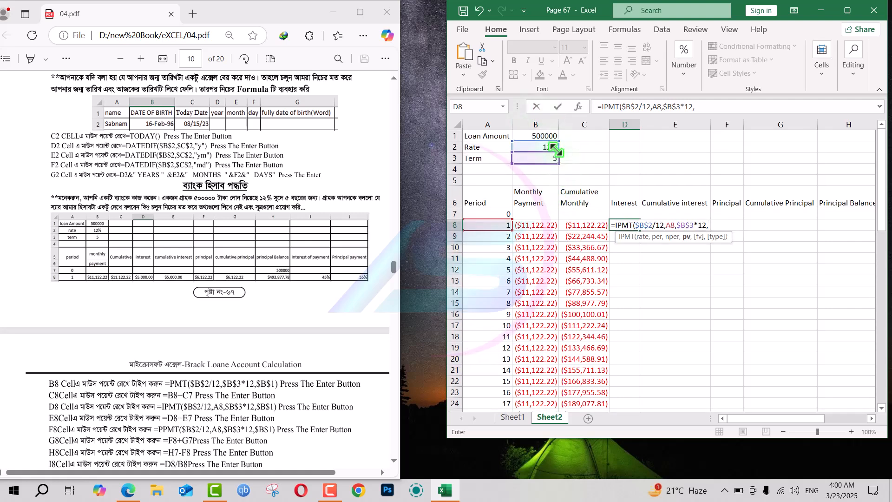
left_click(549, 134)
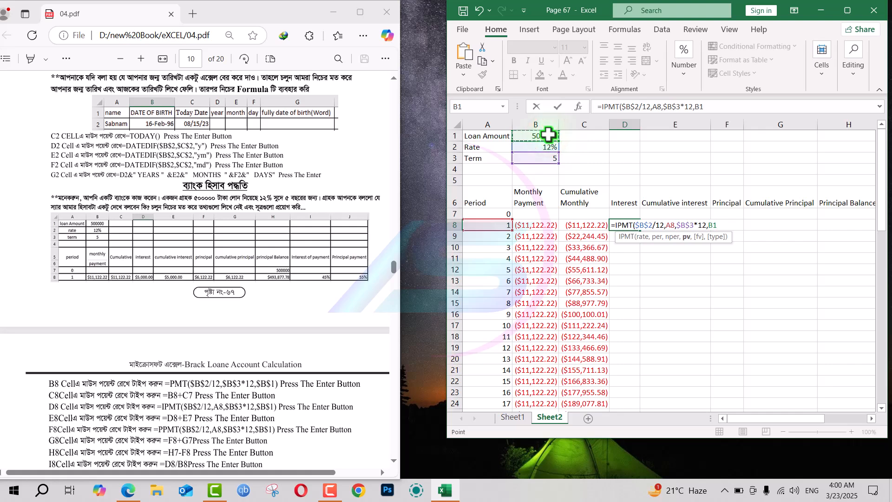
key("F4")
key("Return")
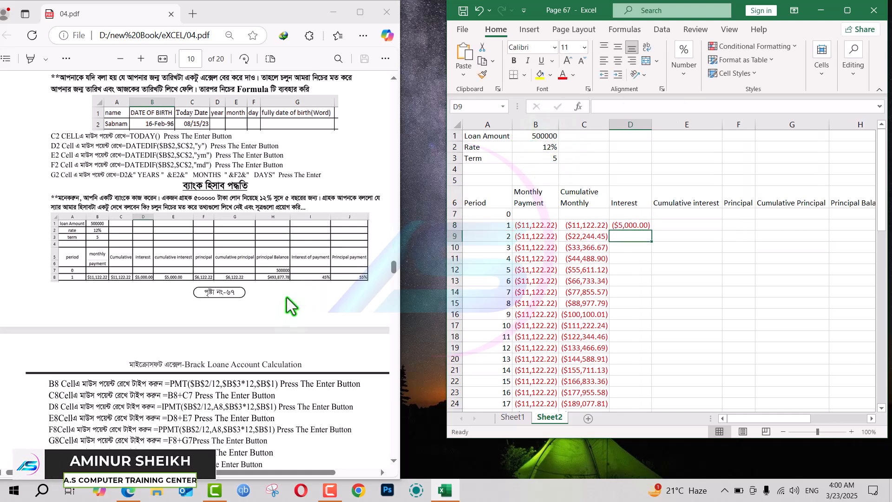
Fill the formula from D8 down the Interest column to period 60 and check the filled values
left_click(625, 225)
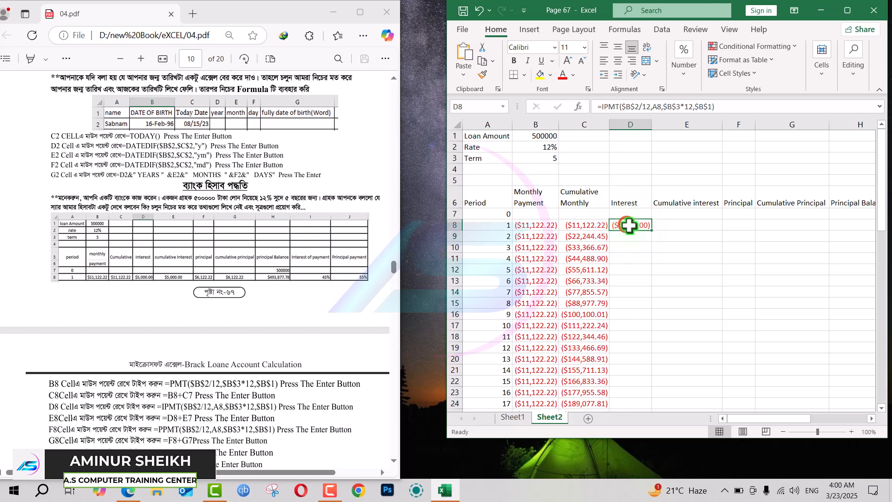
double_click(653, 231)
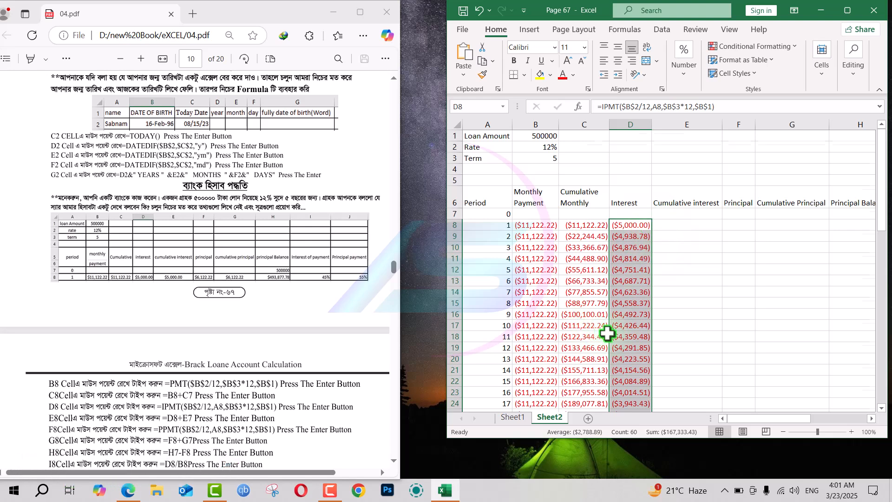
scroll(608, 334, "down", 16)
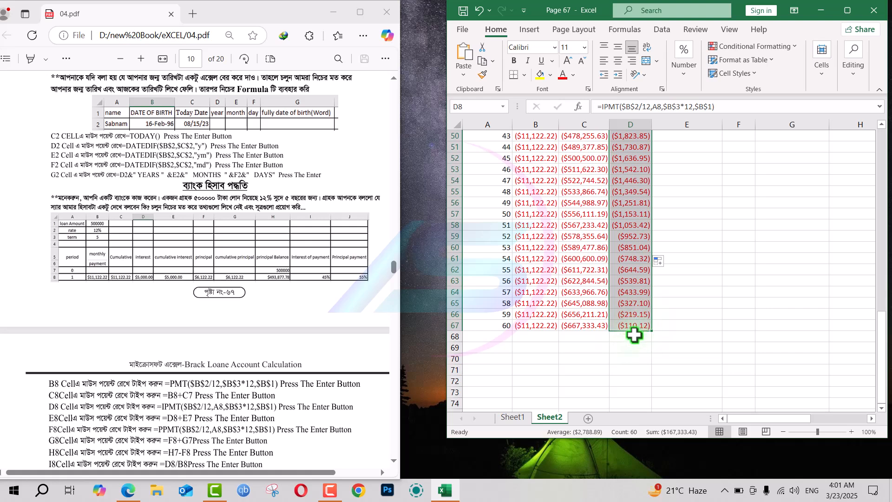
scroll(635, 334, "up", 15)
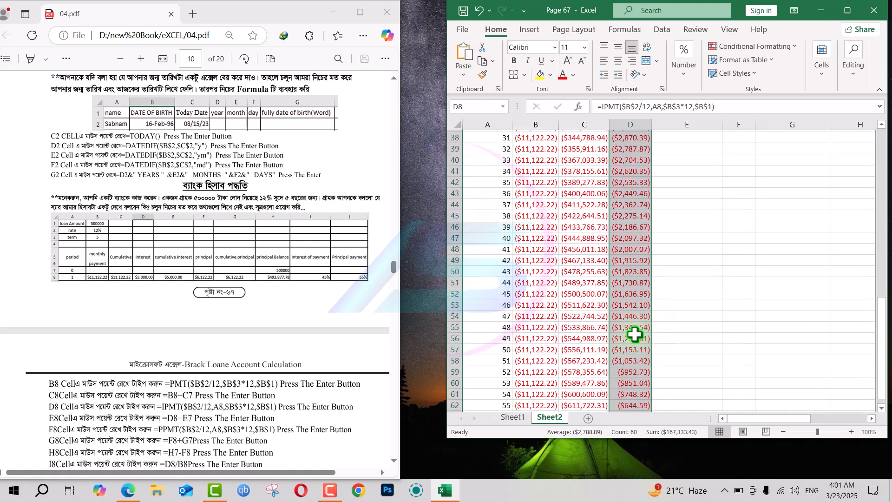
scroll(635, 334, "up", 2)
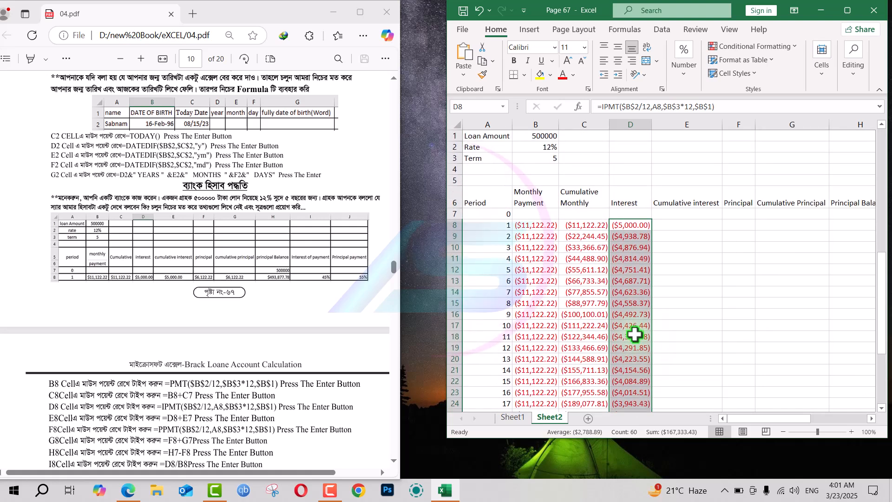
Enter =E7+D8 in E8 to accumulate the interest, and reselect the cell
left_click(680, 225)
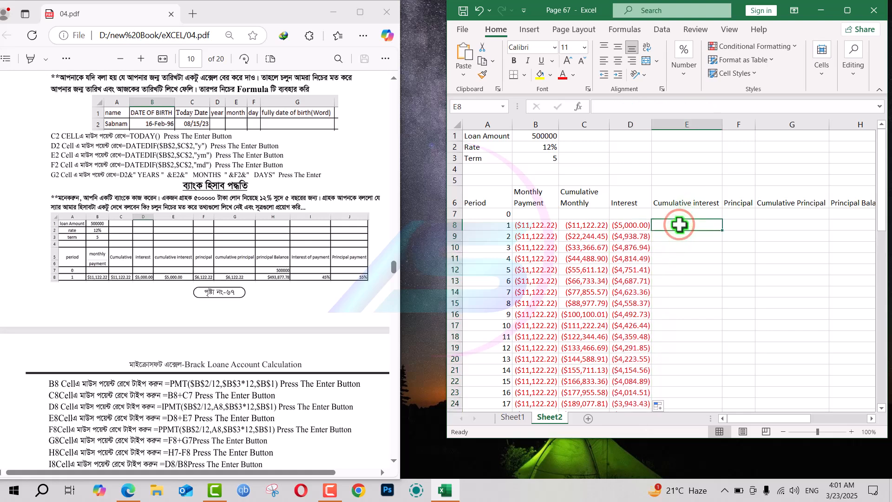
type("=")
left_click(683, 214)
type("*")
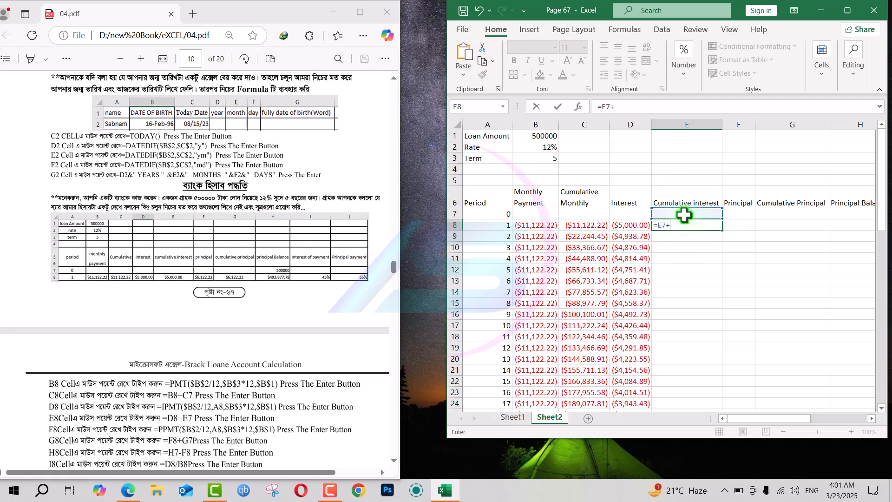
left_click(640, 226)
key("Return")
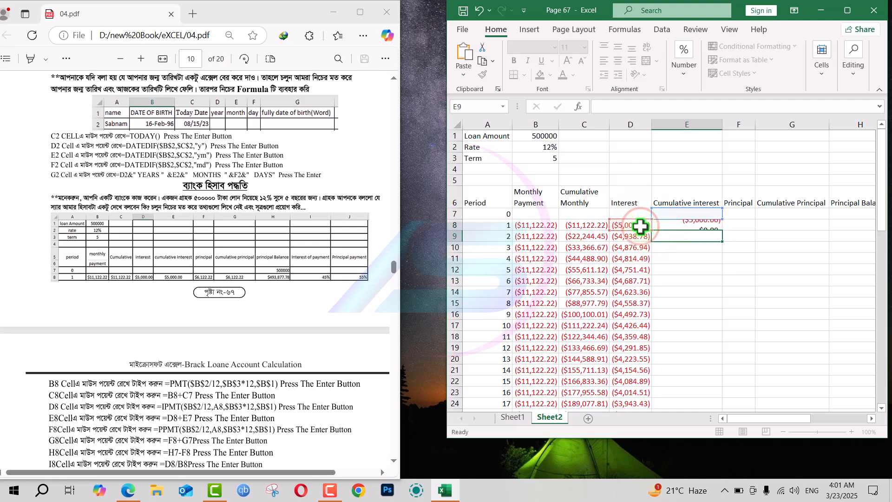
left_click(700, 225)
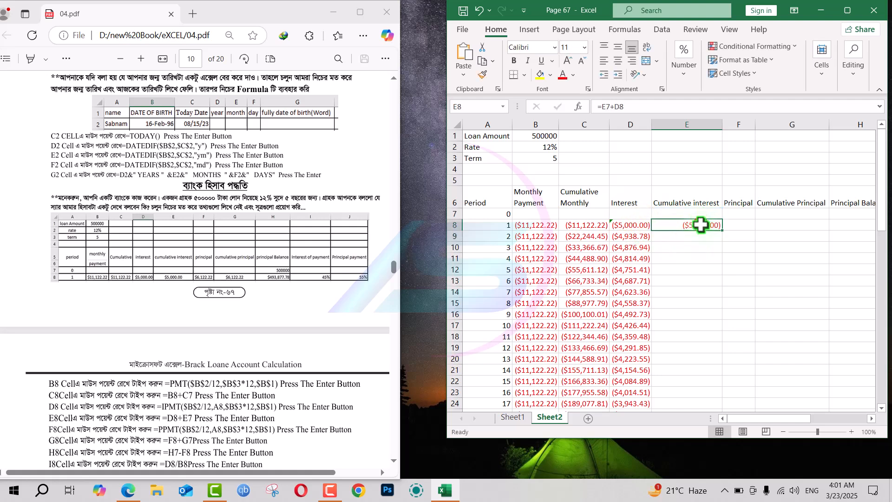
Fill the formula from E8 down the Cumulative interest column to period 60 and check the filled values
double_click(726, 233)
scroll(725, 233, "down", 20)
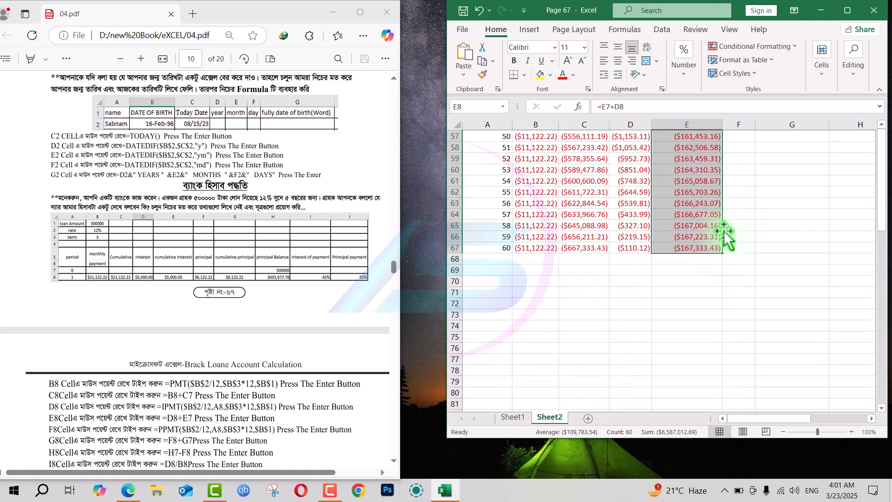
scroll(724, 234, "up", 3)
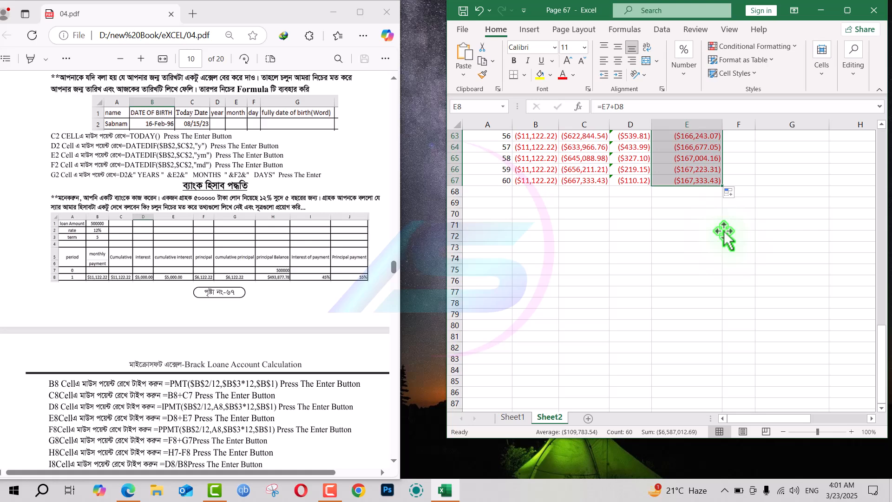
scroll(724, 235, "up", 11)
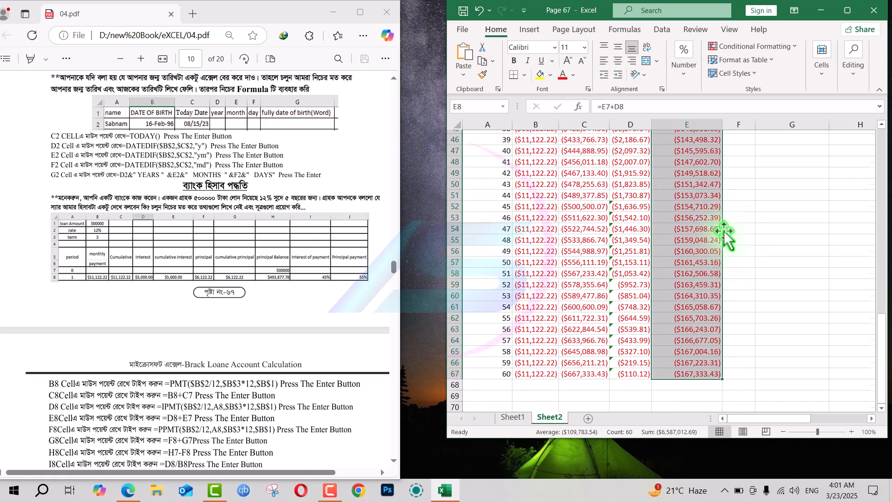
scroll(724, 235, "up", 8)
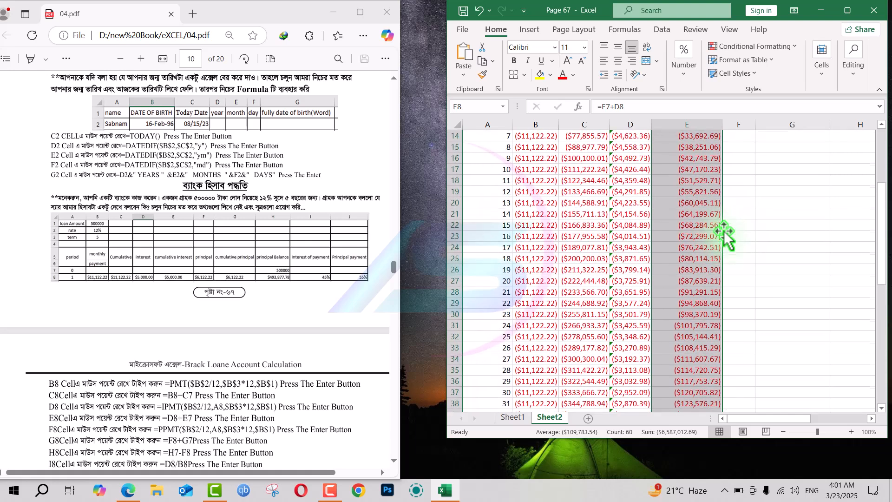
scroll(724, 235, "up", 1)
Start a PPMT formula in F8 under Principal and maximize the workbook window to reach the loan inputs
scroll(724, 235, "right", 3)
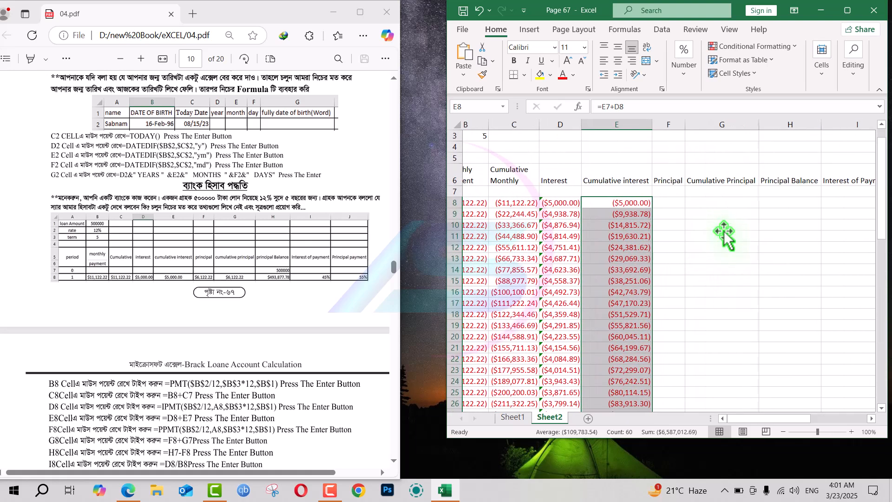
scroll(724, 235, "left", 1)
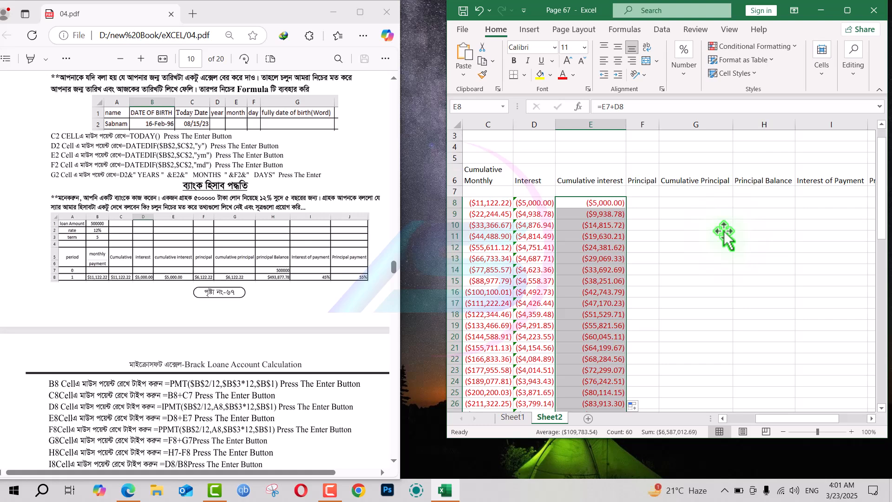
left_click(642, 202)
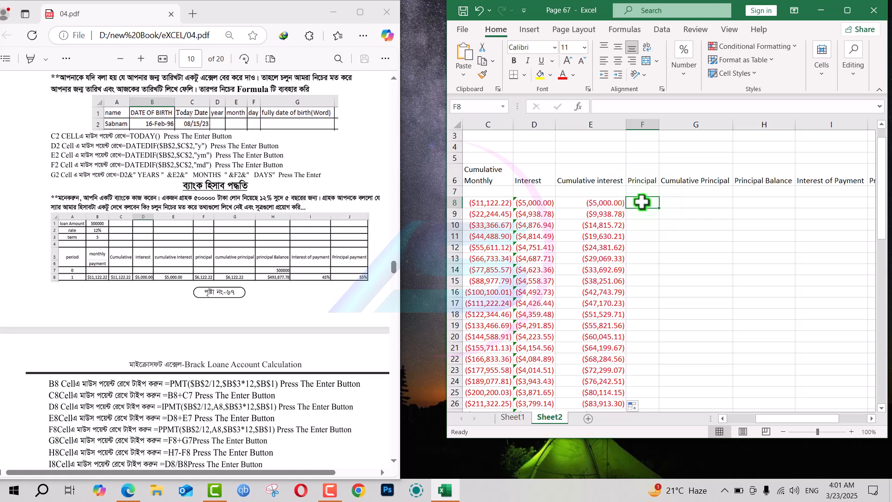
type("=ppmt")
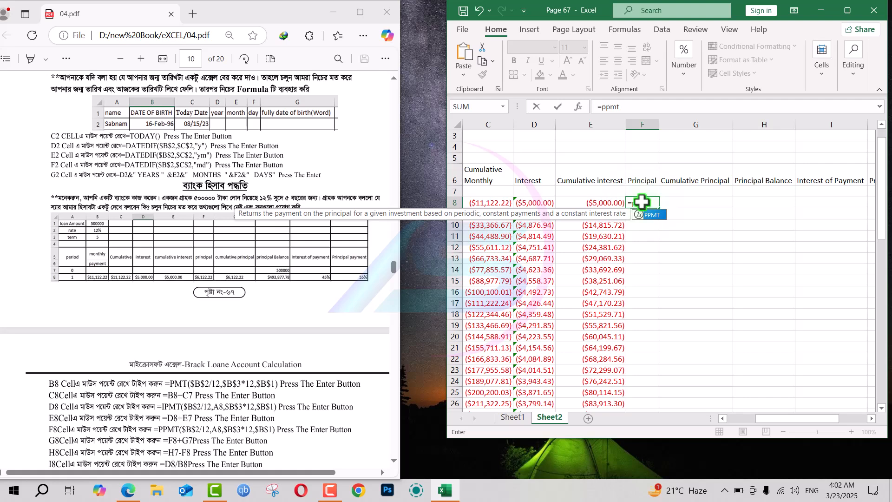
type("(")
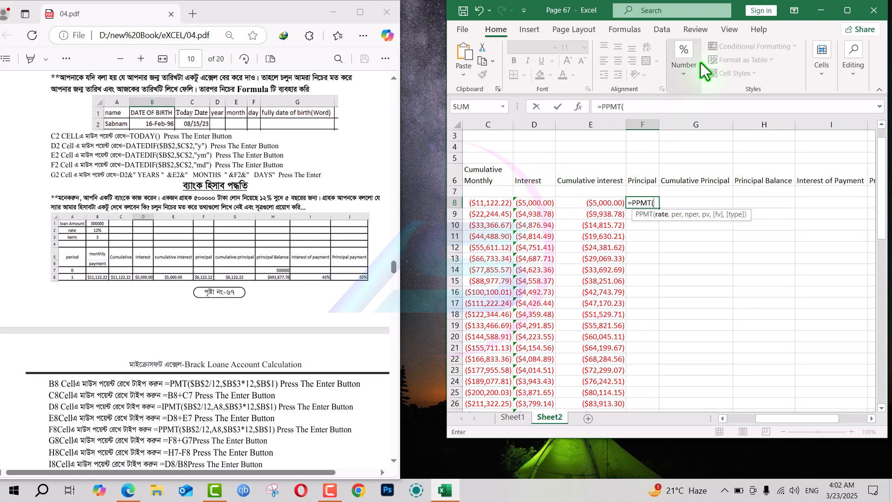
left_click(846, 10)
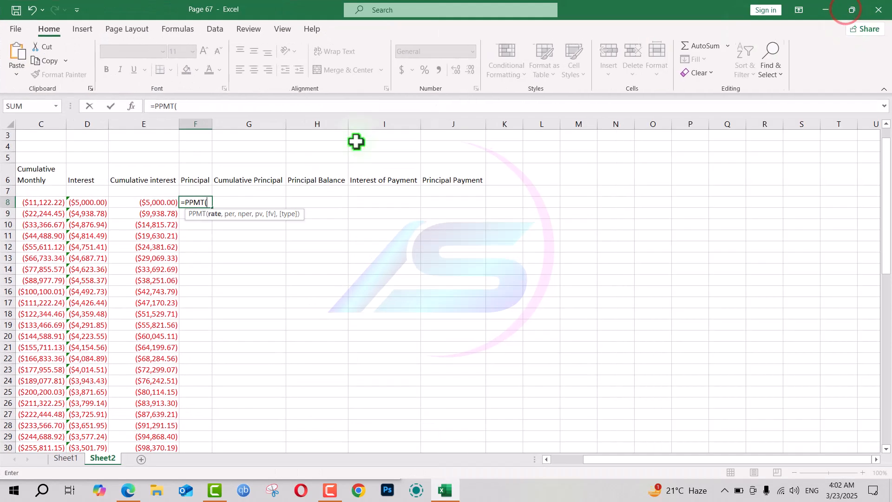
scroll(115, 216, "up", 2)
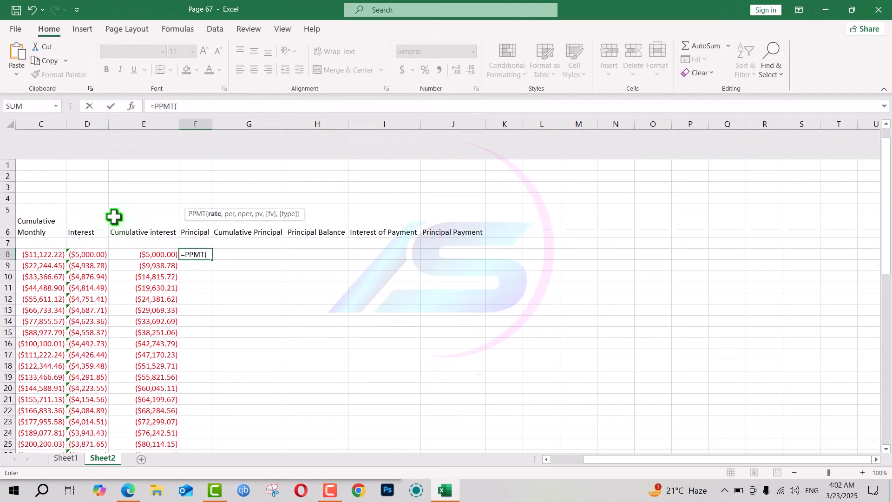
scroll(114, 216, "left", 2)
scroll(114, 217, "up", 1)
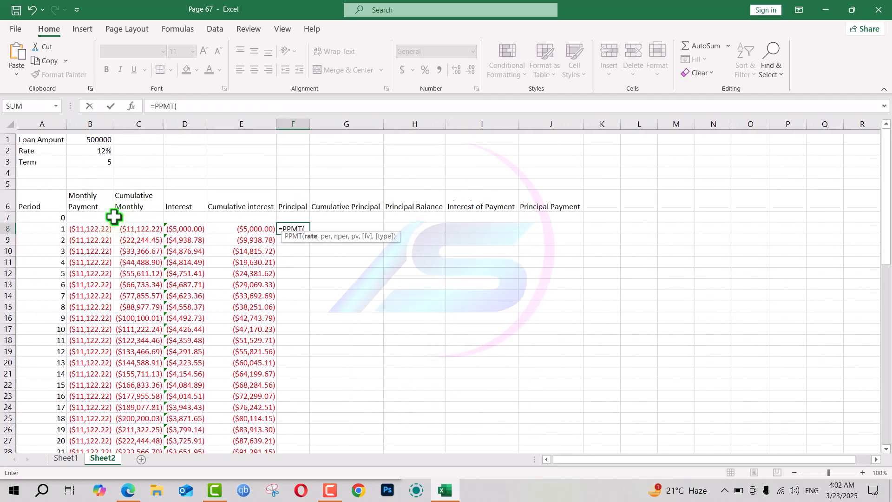
Complete the formula in F8 as =PPMT($B$2/12,A8,$B$3*12,$B$1) to calculate the principal for period 1
left_click(97, 144)
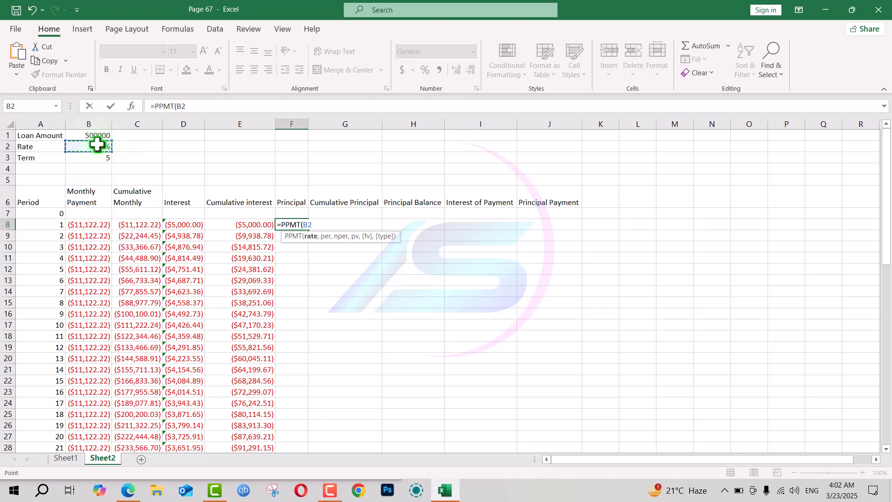
key("F4")
type("/12,")
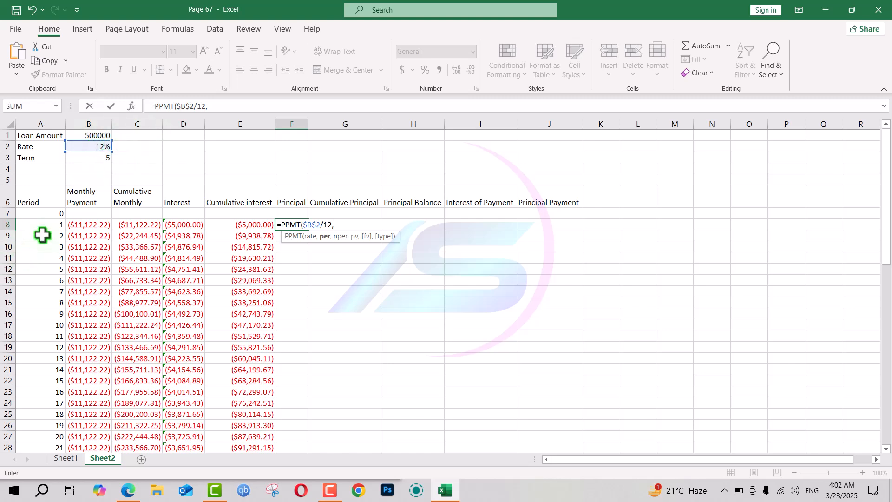
left_click(51, 224)
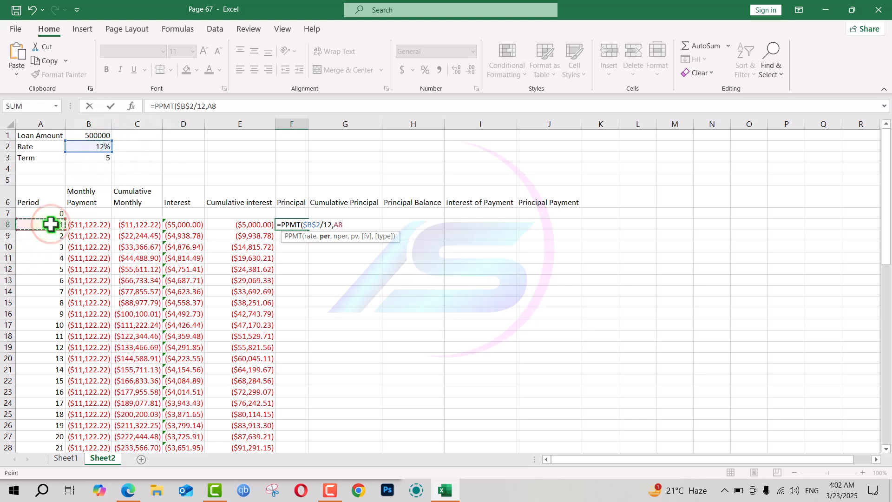
type(",")
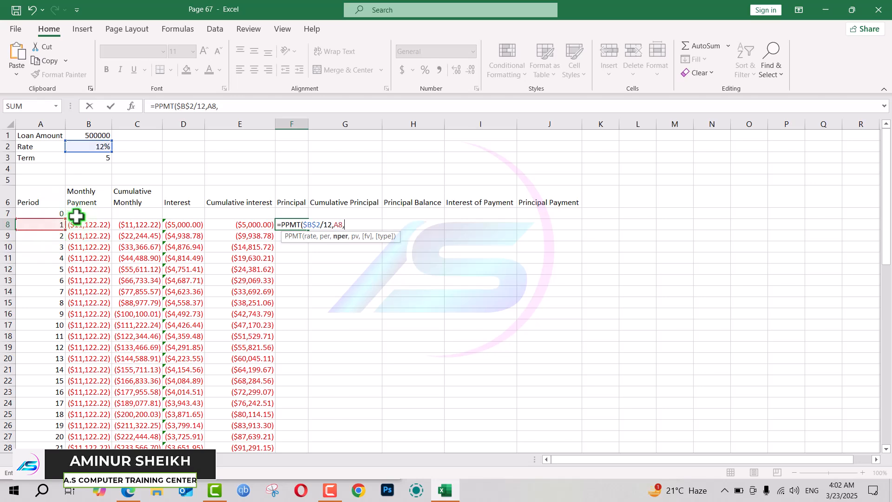
left_click(97, 157)
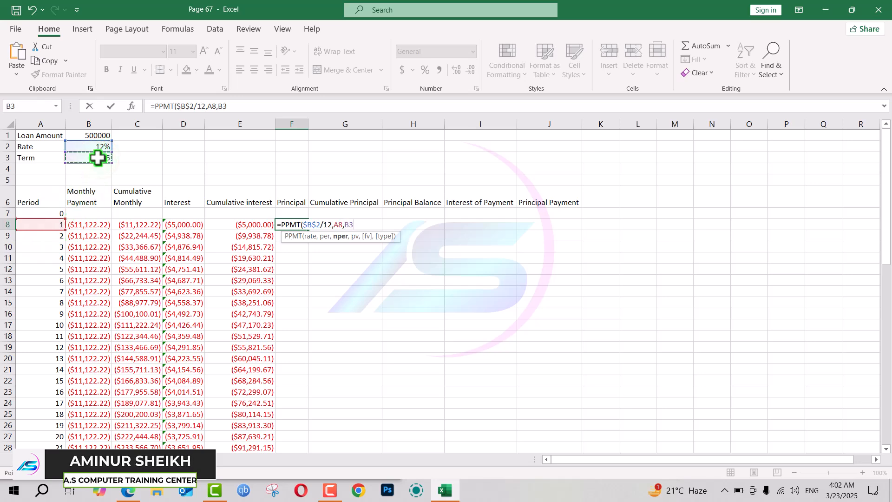
type("*")
key("BackSpace")
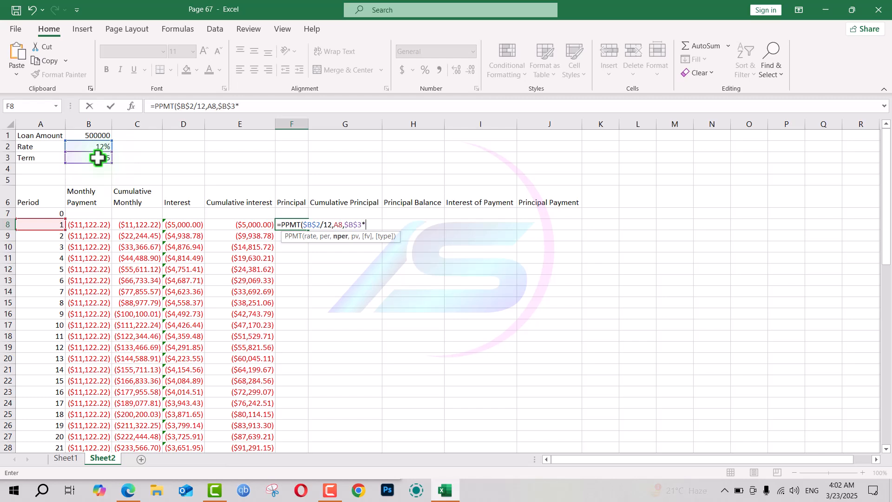
type(",")
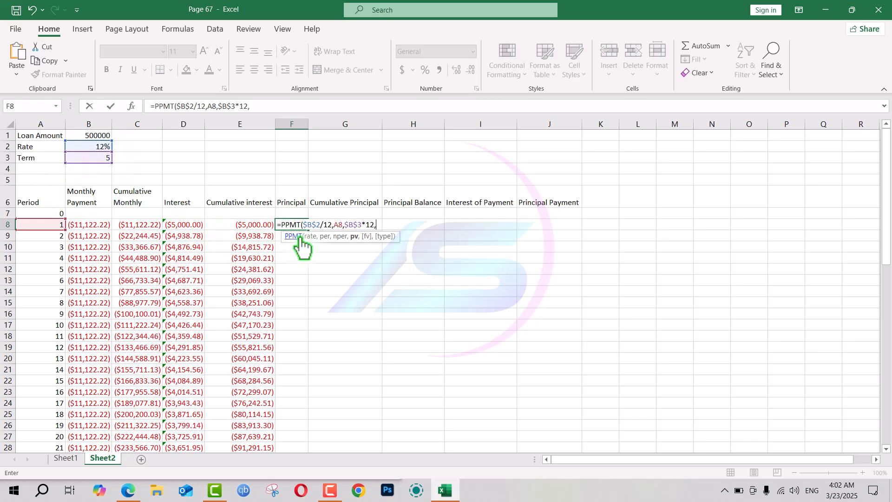
left_click(98, 134)
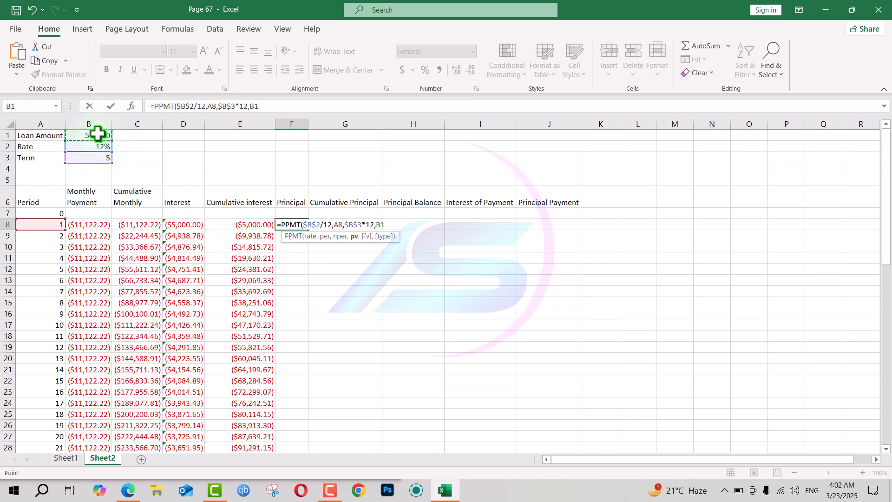
key("F4")
type(")")
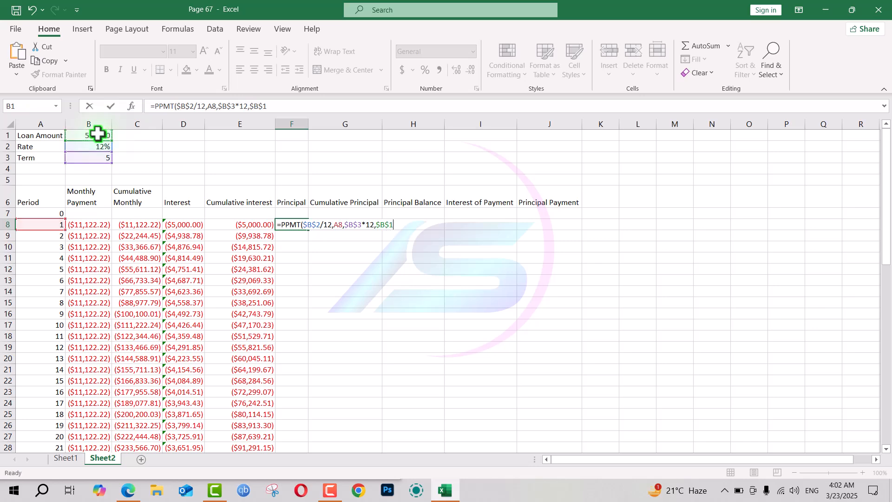
key("Return")
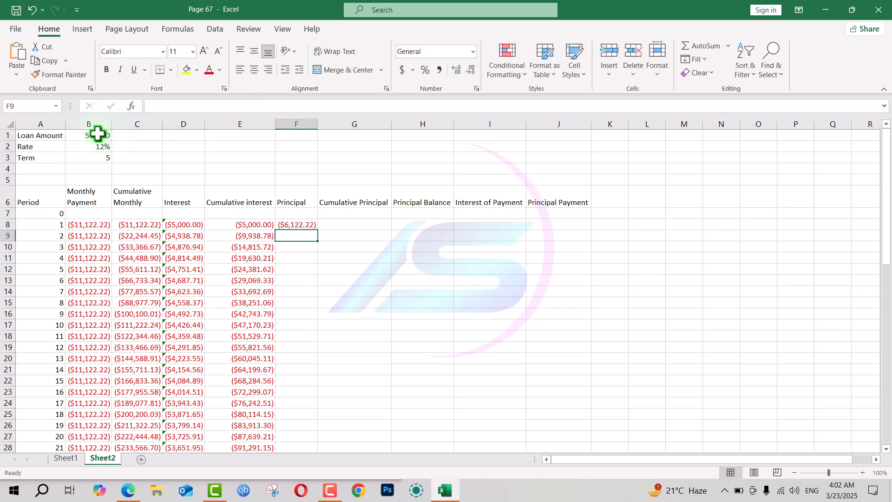
Fill the formula from F8 down the Principal column to period 60 and autofit the width of column F
left_click(309, 225)
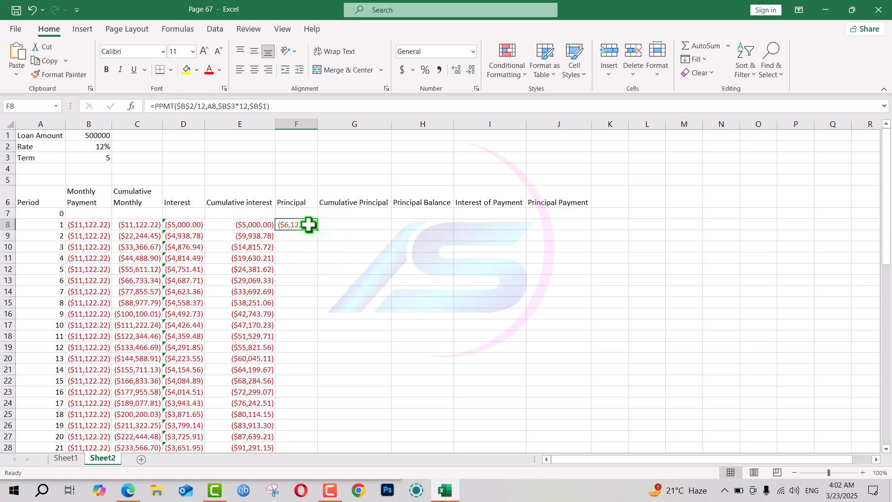
left_click_drag(319, 233, 319, 234)
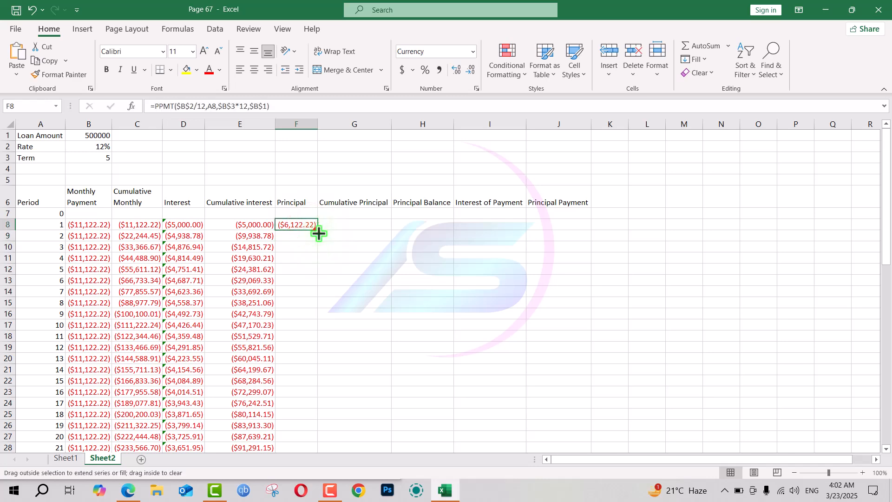
double_click(319, 233)
scroll(298, 319, "down", 8)
scroll(298, 319, "down", 5)
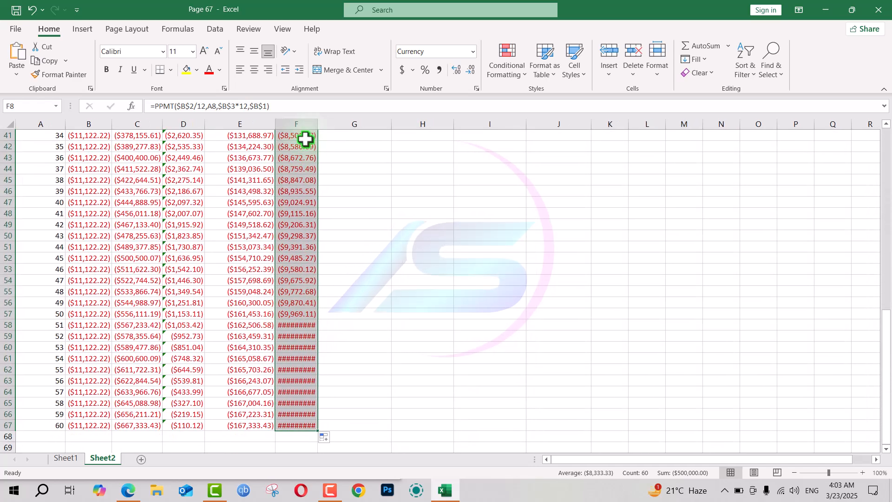
double_click(318, 123)
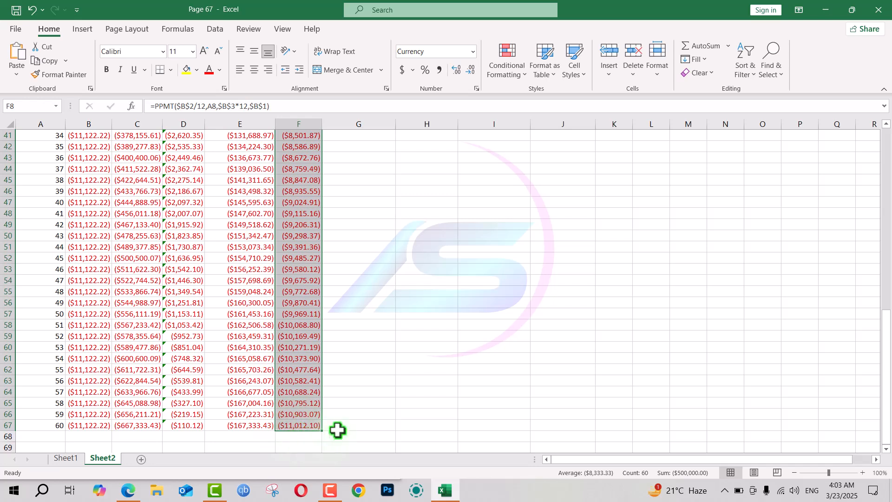
scroll(337, 430, "up", 13)
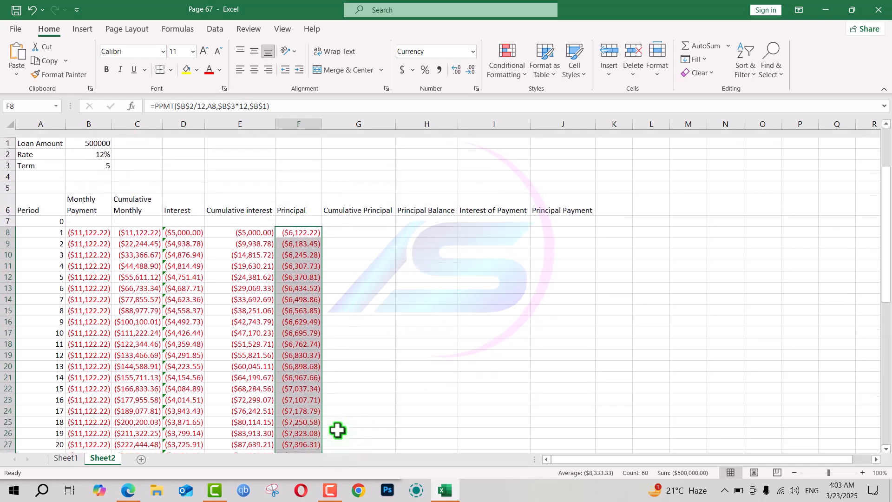
Enter =G7+F8 in G8 to accumulate the principal for period 1
left_click(372, 226)
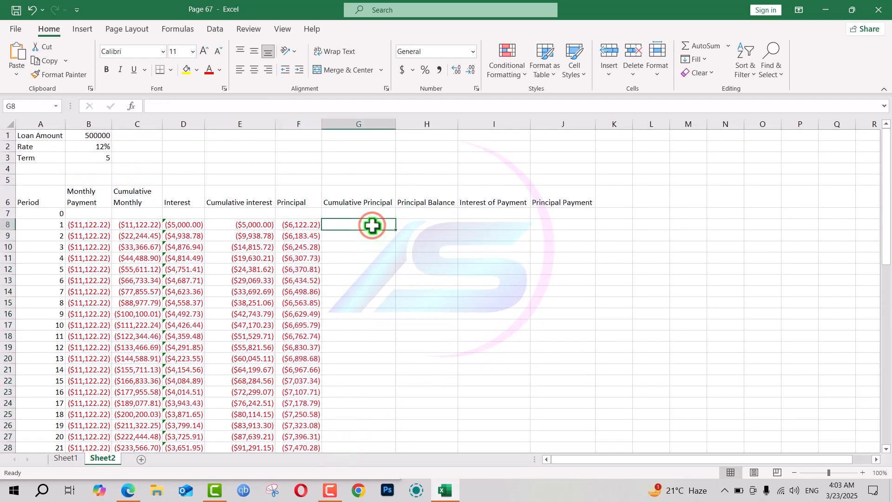
type("=")
left_click(372, 213)
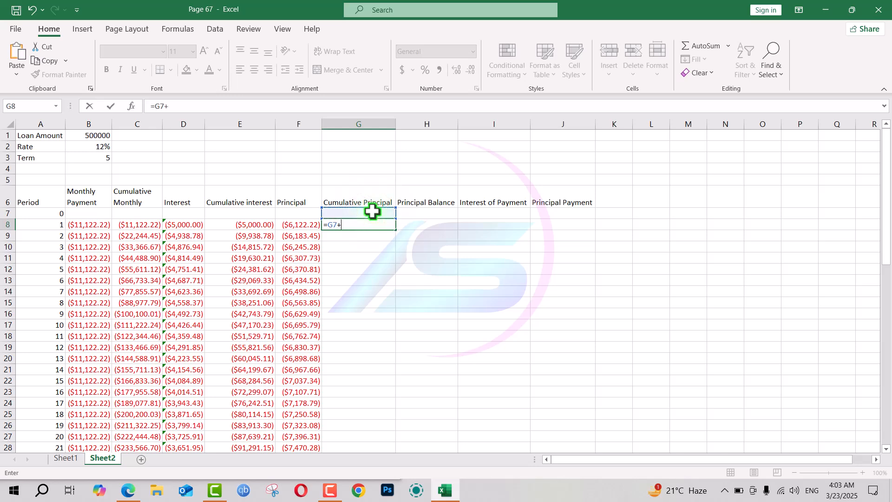
left_click(298, 227)
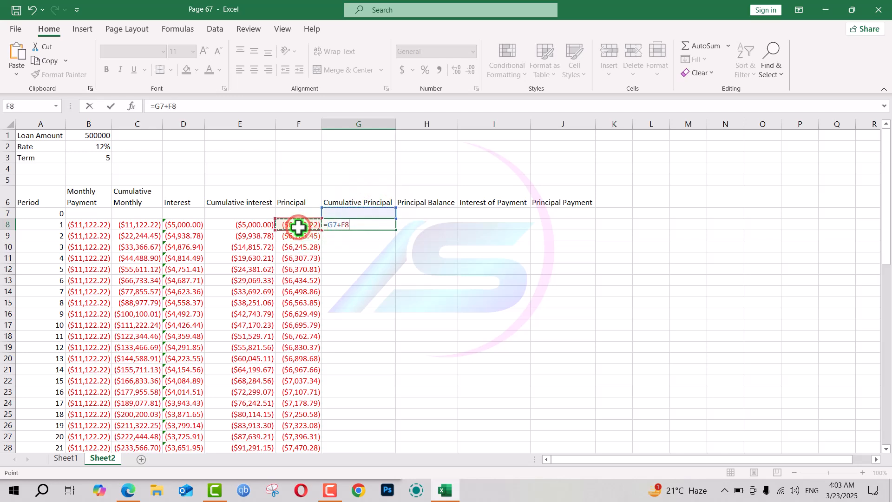
key("Return")
Fill the formula from G8 down the Cumulative Principal column to period 60 and check the final value in G67
left_click_drag(364, 223, 397, 231)
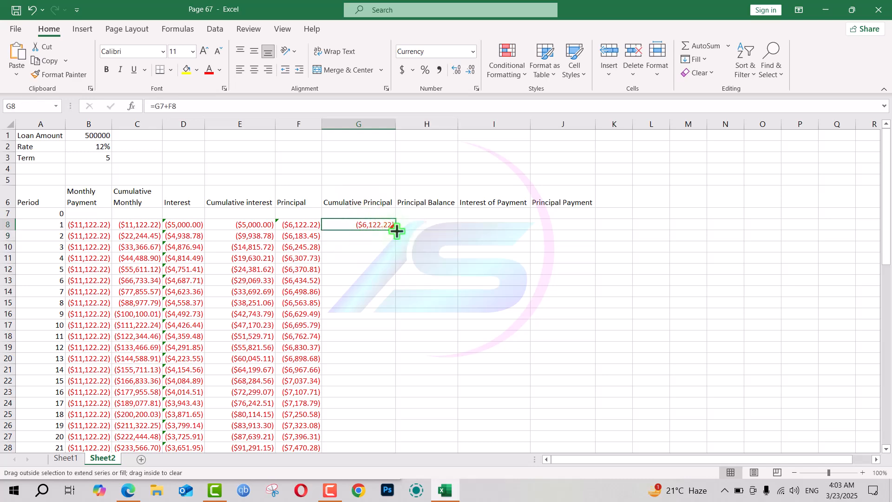
double_click(396, 231)
scroll(358, 339, "down", 17)
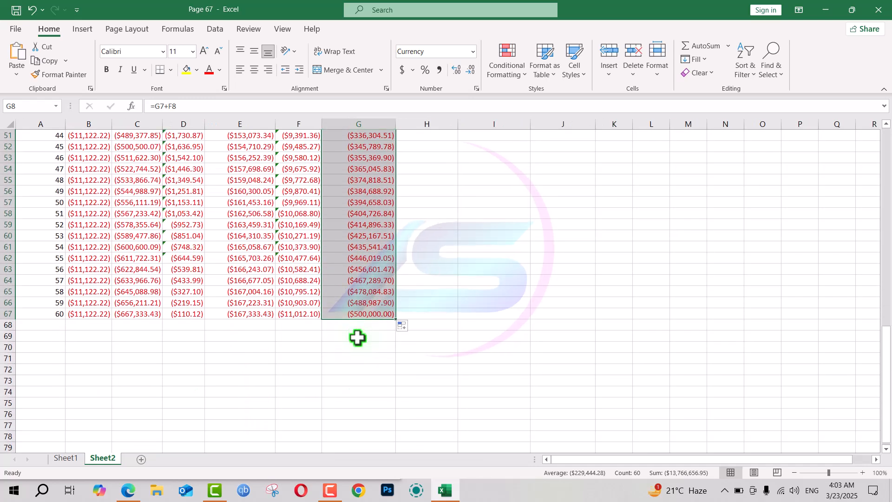
left_click(365, 313)
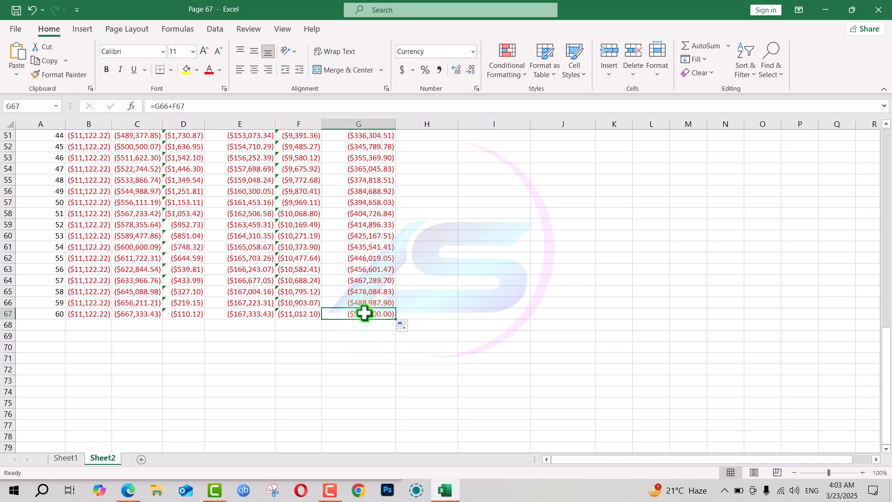
scroll(365, 313, "up", 17)
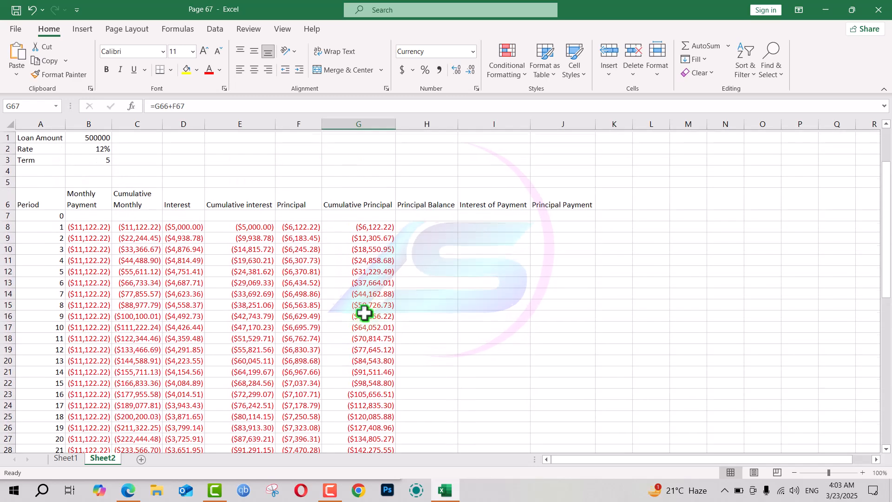
Enter 500000 in H7 as the opening principal balance for period 0
left_click(434, 223)
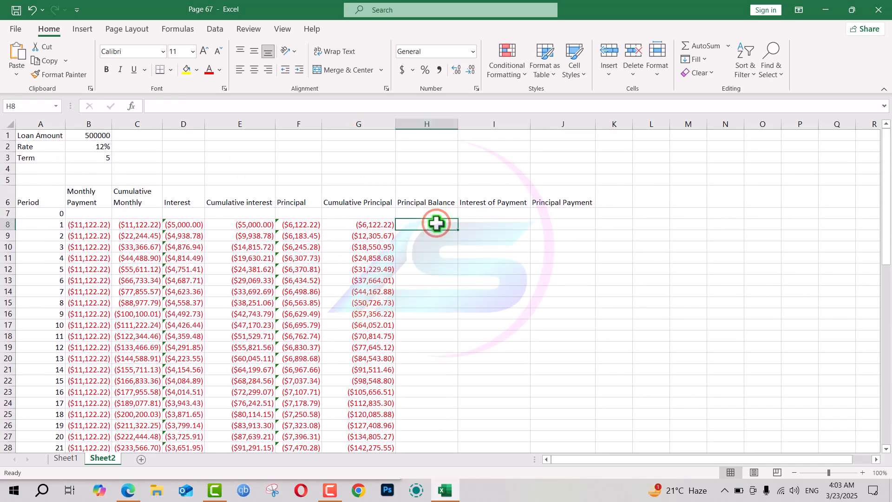
left_click(851, 10)
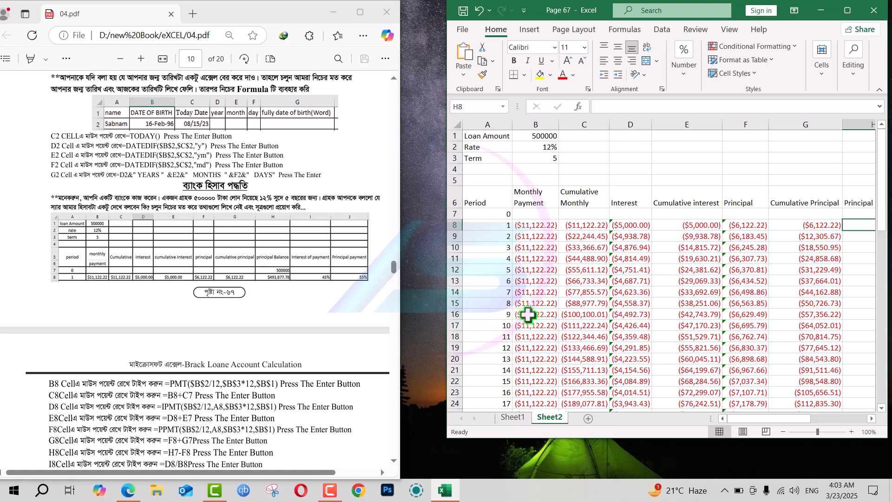
scroll(527, 315, "right", 4)
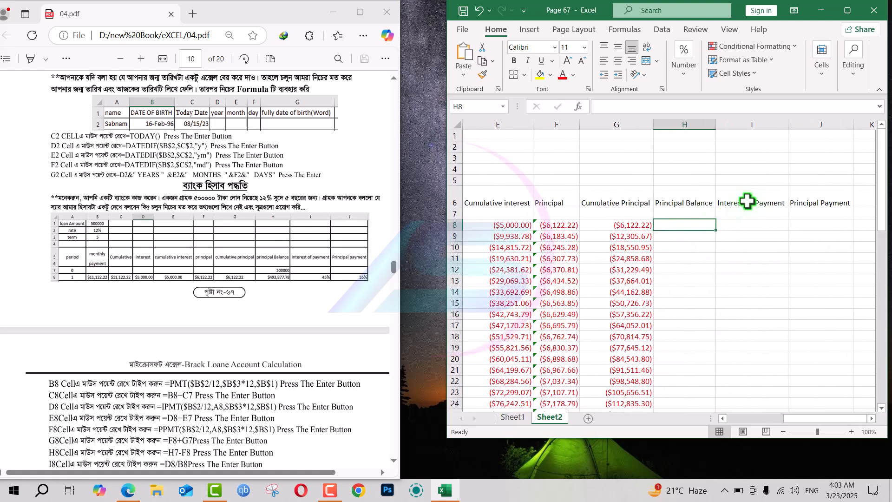
left_click(682, 216)
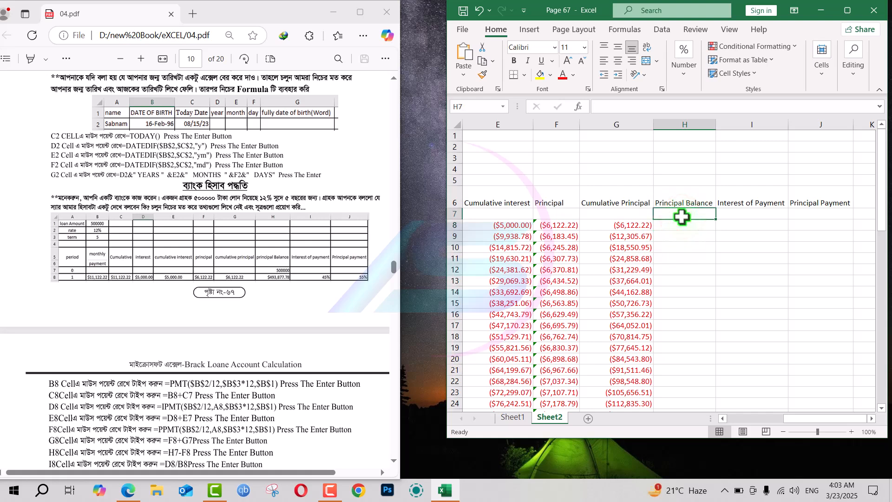
left_click(677, 224)
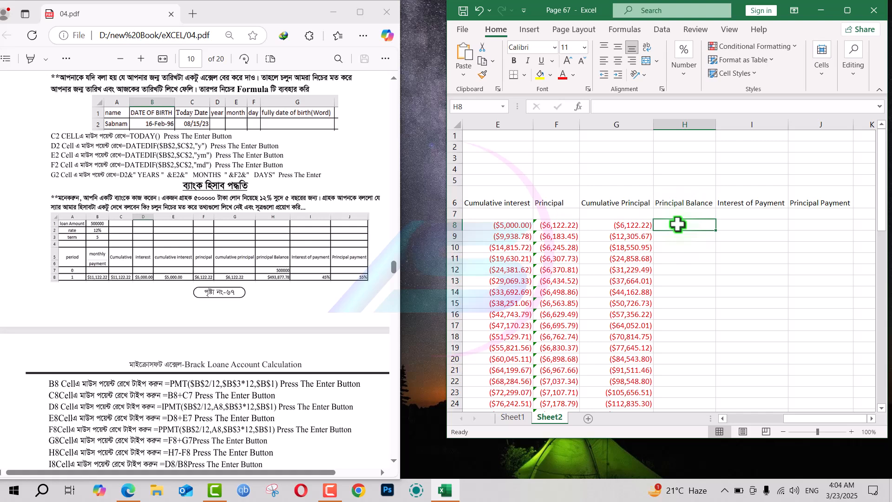
left_click(684, 213)
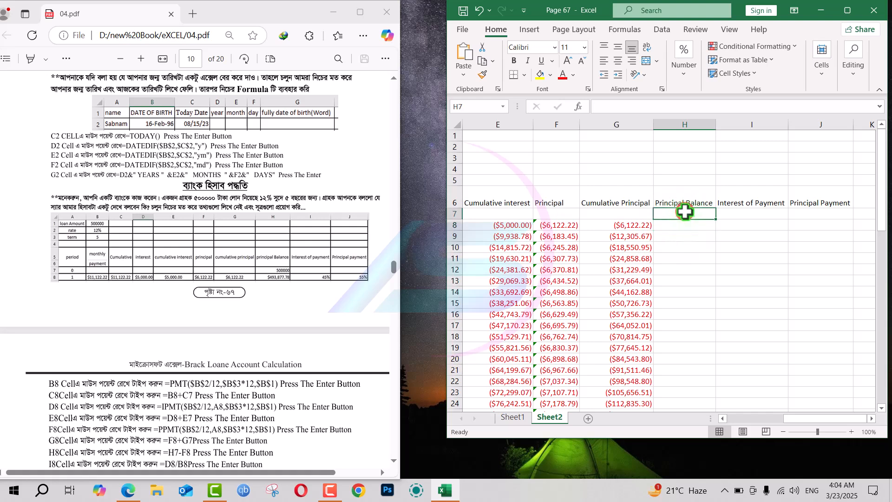
type("500000")
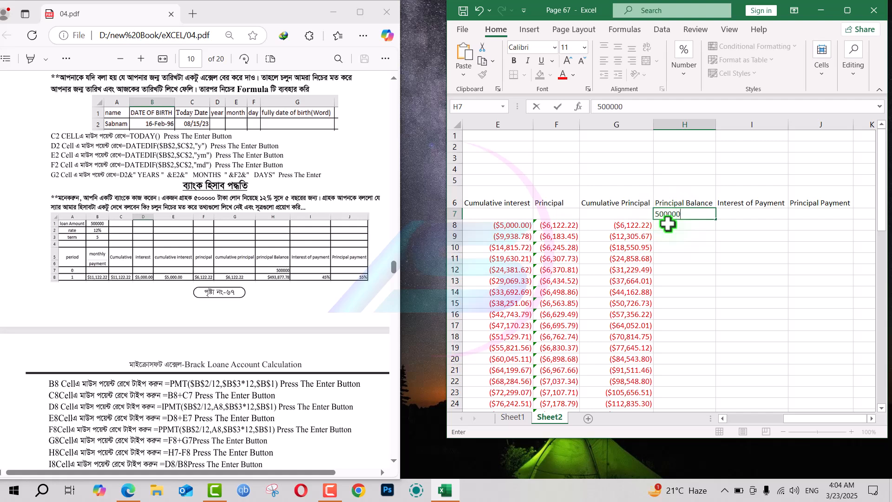
key("Return")
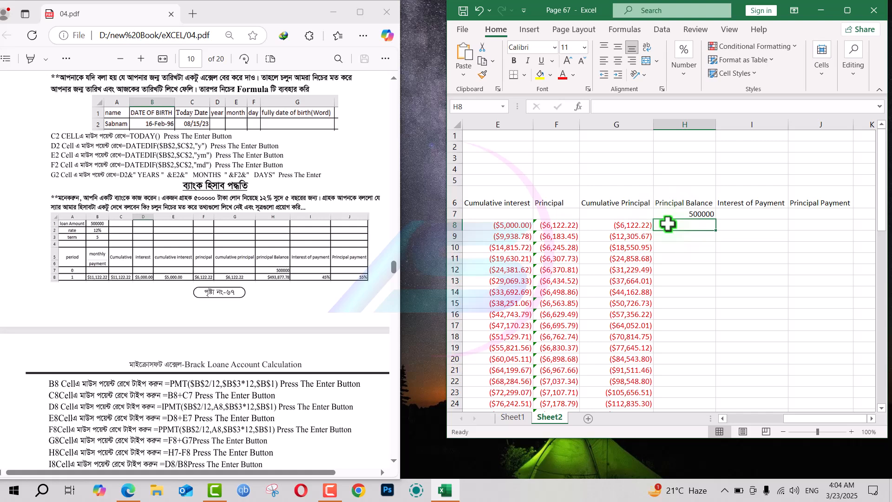
Enter =H7-F8 in H8 to calculate the principal balance for period 1
type("=")
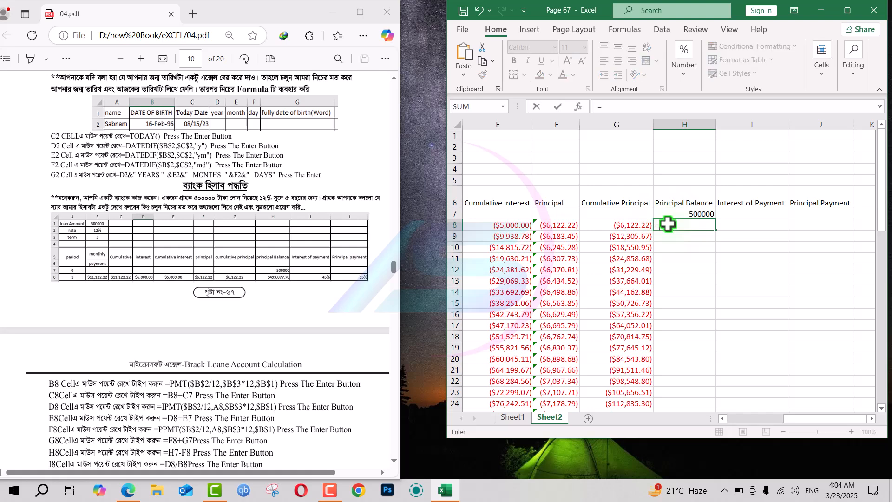
left_click(680, 214)
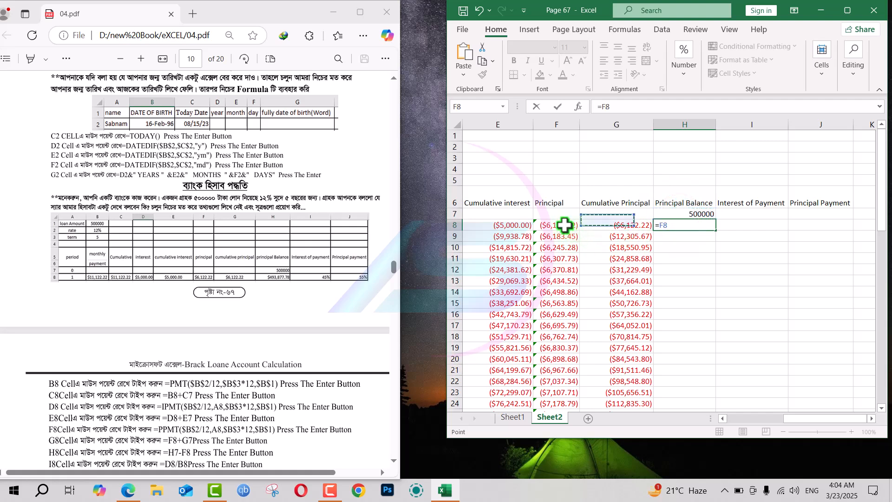
key("BackSpace")
key("BackSpace")
type("F")
key("BackSpace")
left_click(682, 213)
type("-")
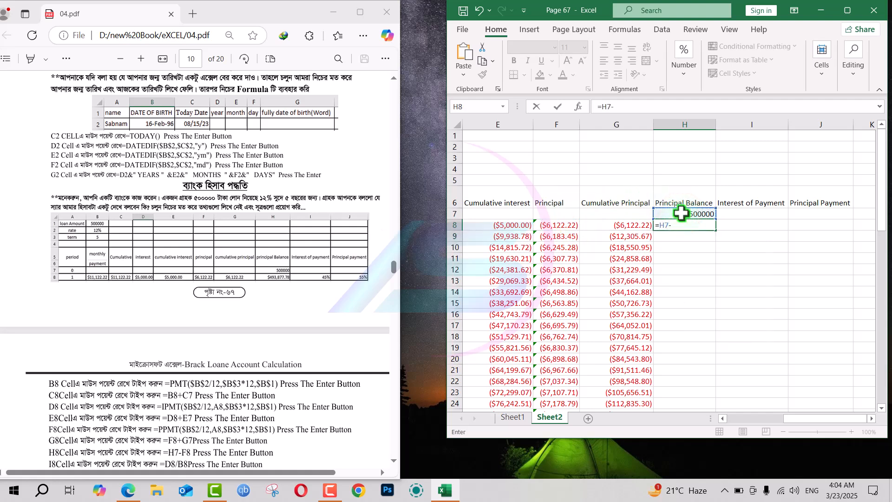
left_click(563, 225)
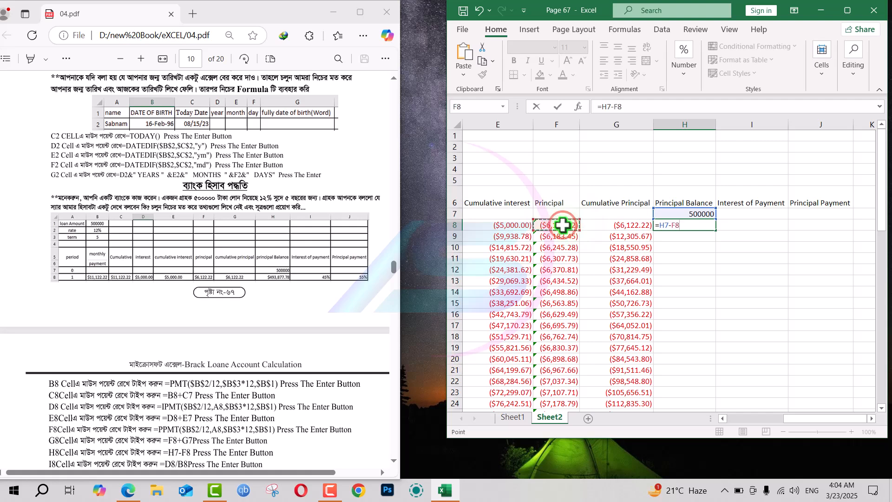
key("Return")
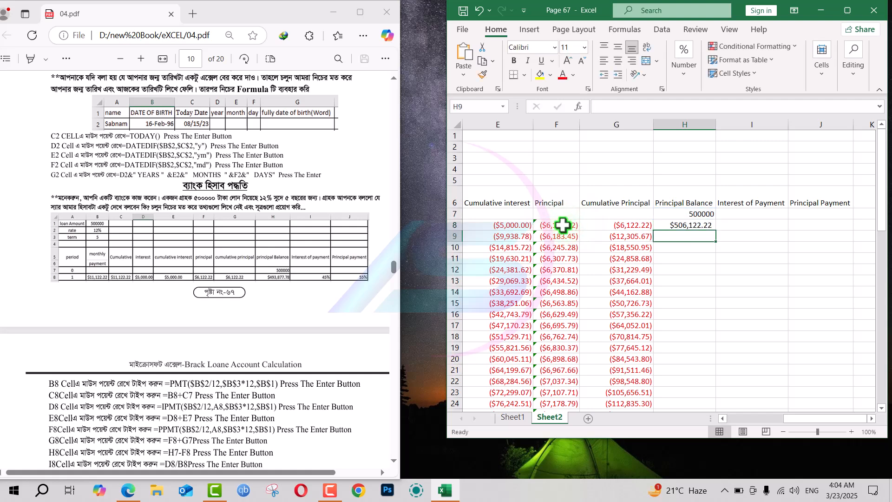
Replace the formula in H8 with =H7+F8 and reselect the cell to check it
left_click(691, 226)
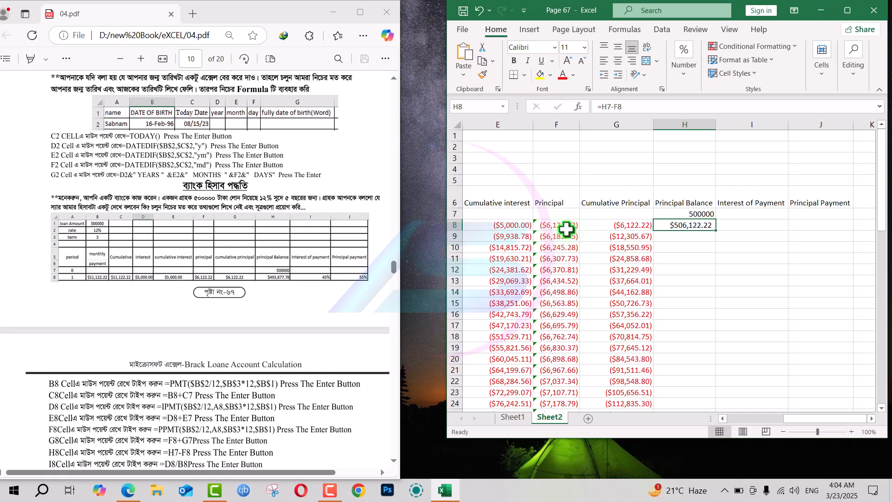
type("=")
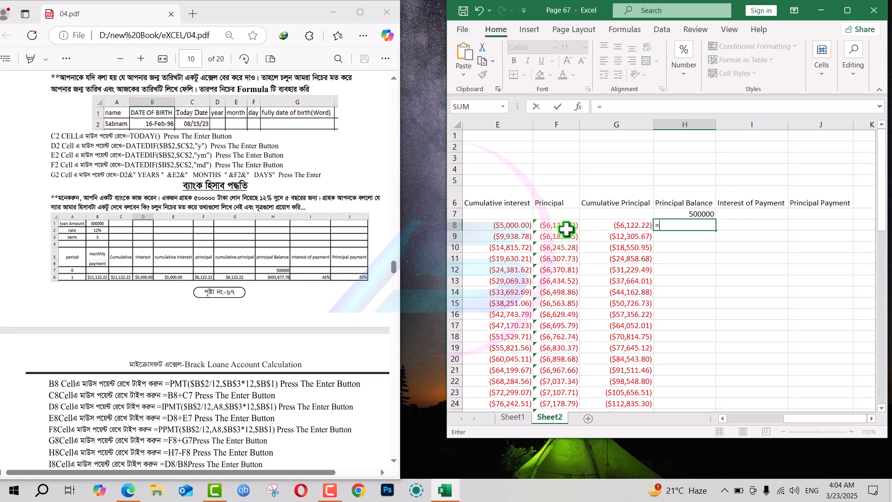
left_click(682, 212)
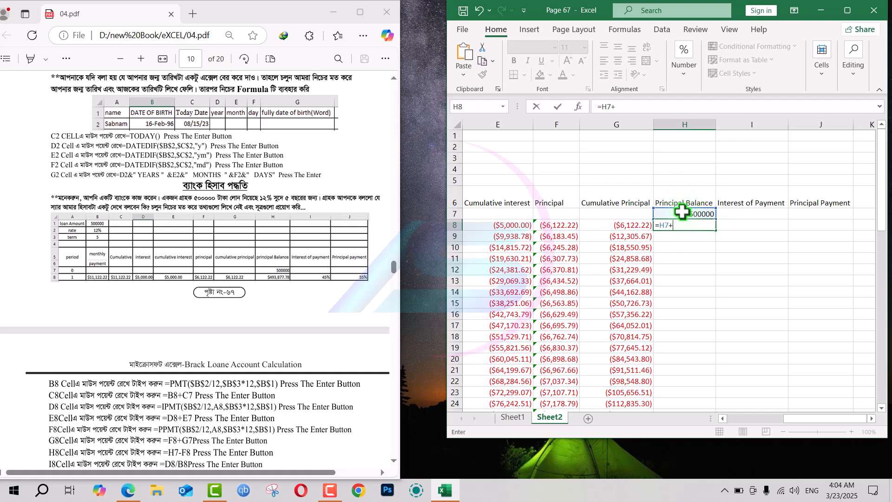
type("+")
left_click(558, 224)
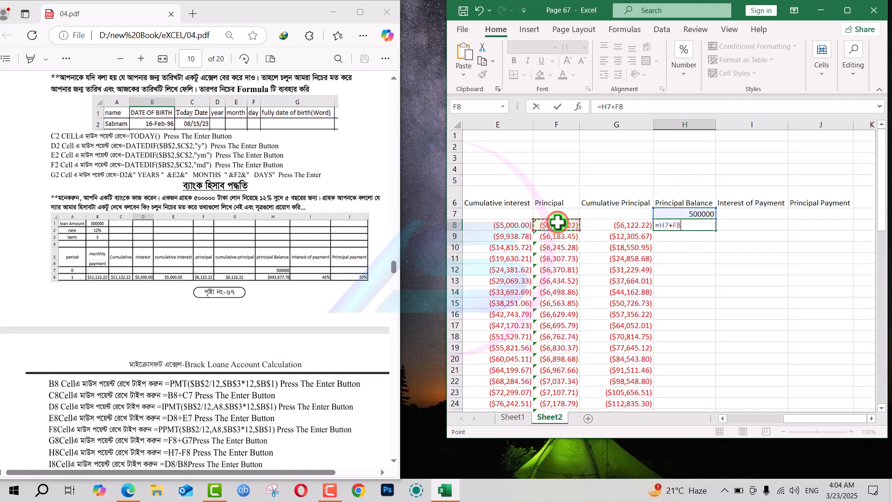
key("Return")
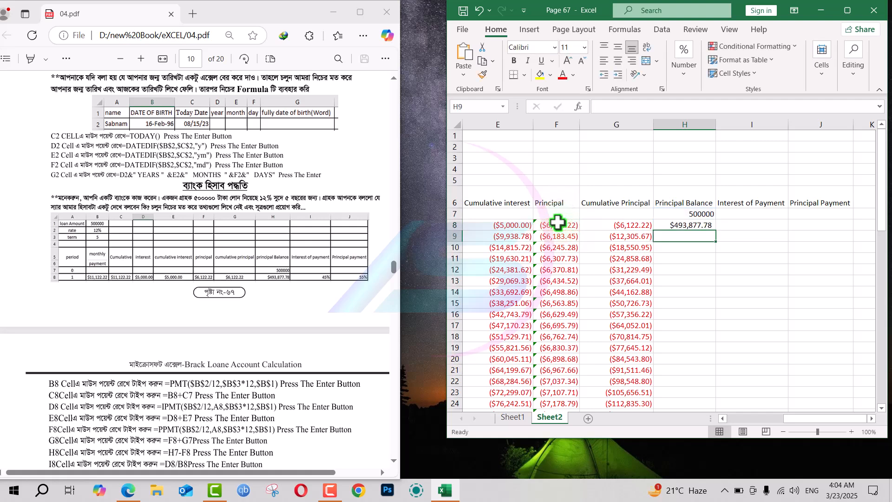
left_click(693, 226)
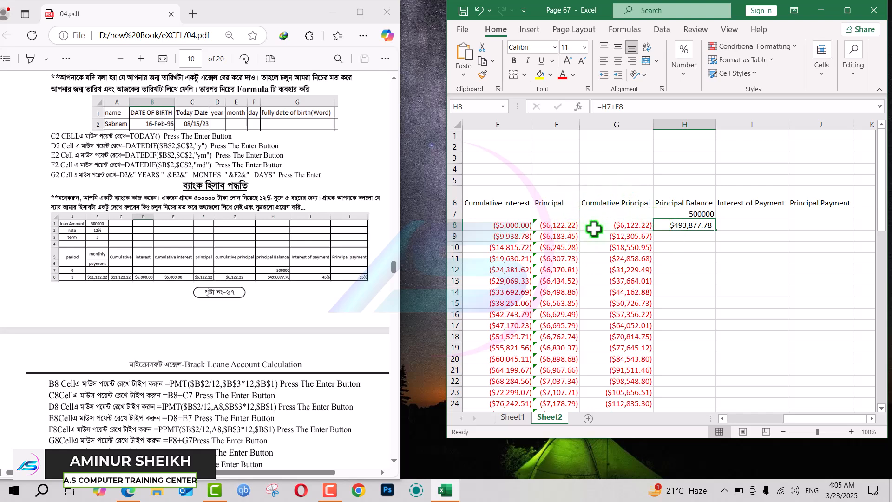
Change the formula in F8 to =PPMT($B$2/12,A8,$B$3*12,-$B$1) and fill it down the Principal column to period 60
left_click(563, 225)
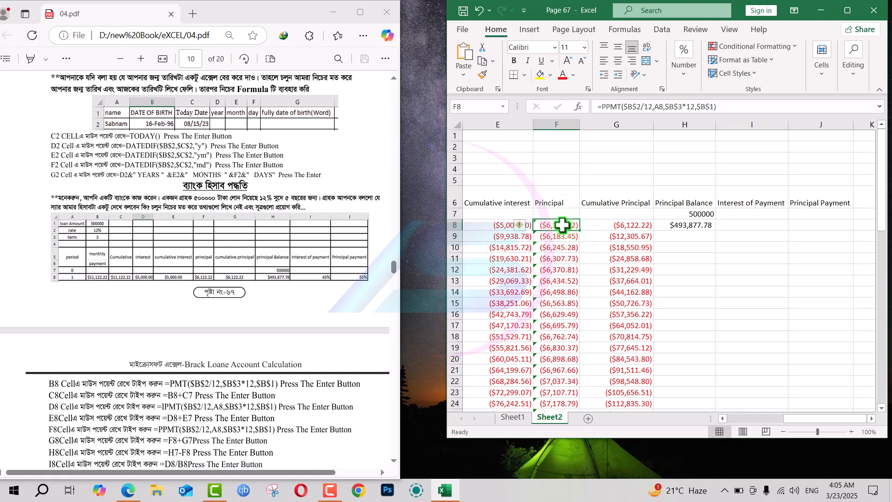
left_click(698, 107)
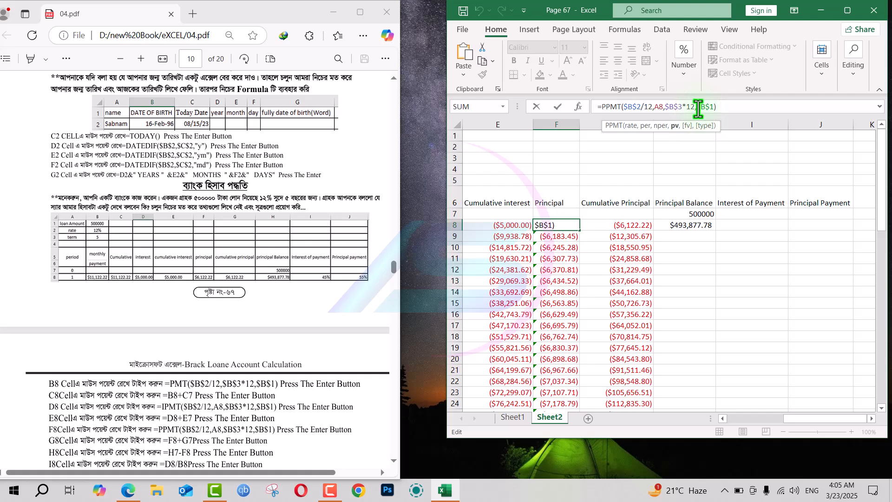
key("Return")
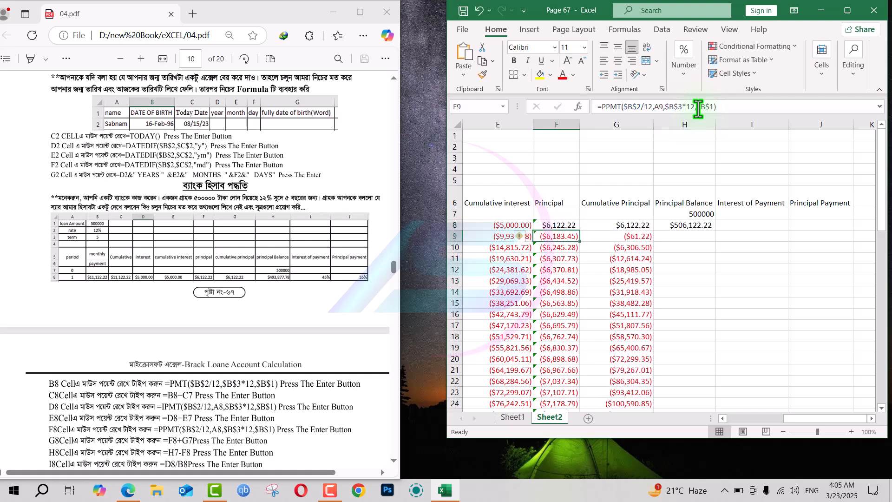
left_click(558, 224)
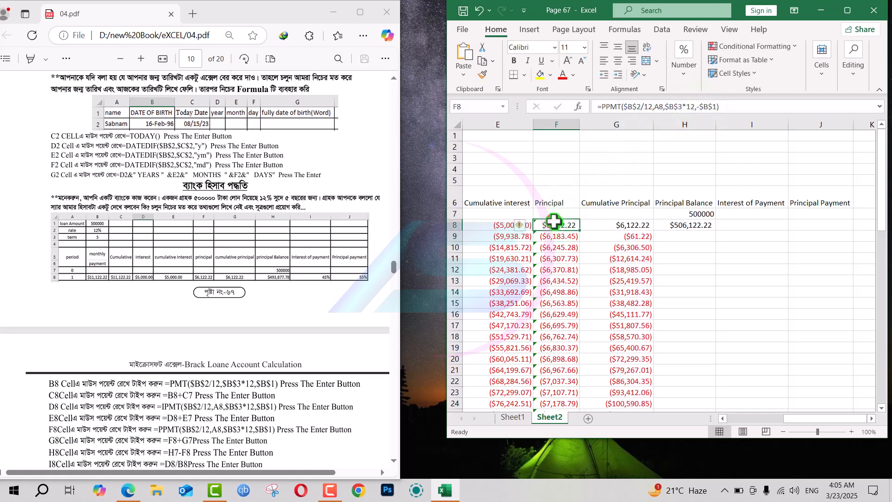
double_click(581, 230)
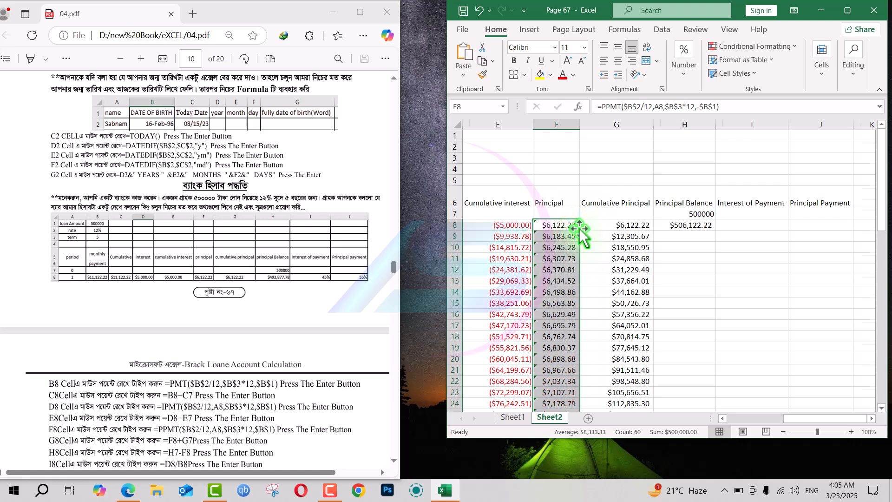
Change the formula in B8 to =PMT($B$2/12,$B$3*12,-$B$1) and fill it down the Monthly Payment column
scroll(580, 230, "down", 5)
scroll(581, 230, "left", 3)
scroll(580, 230, "up", 5)
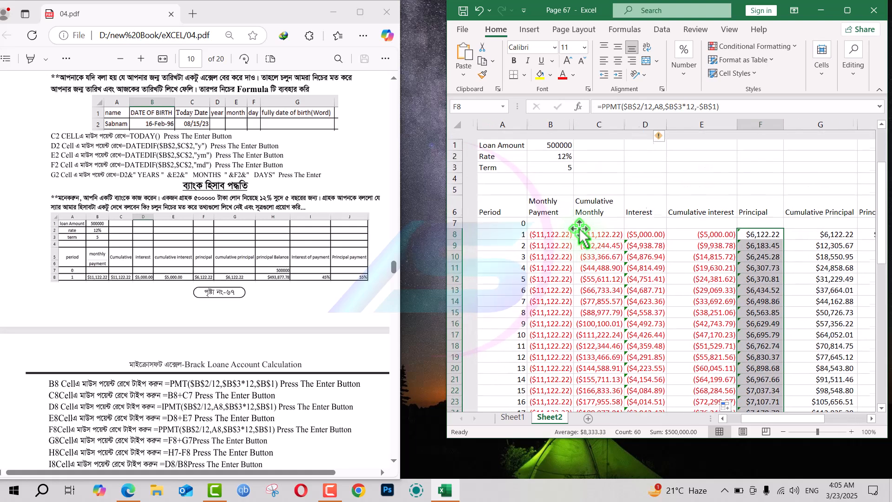
left_click(546, 225)
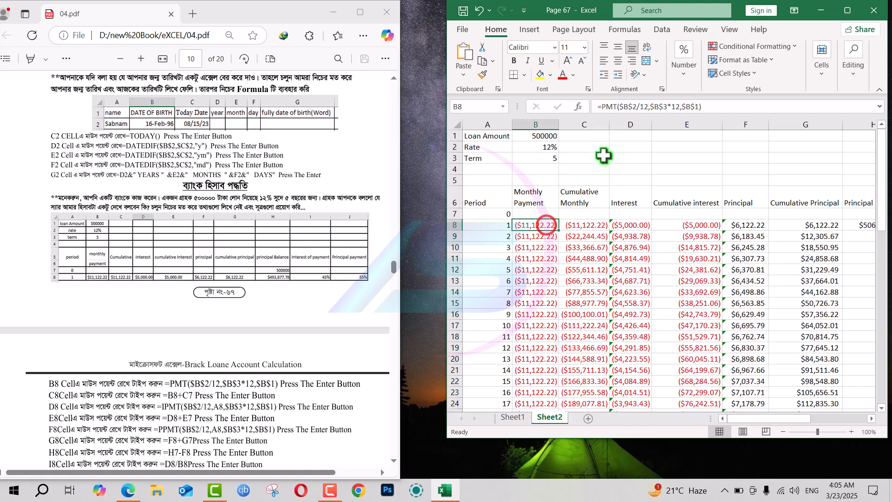
left_click(681, 107)
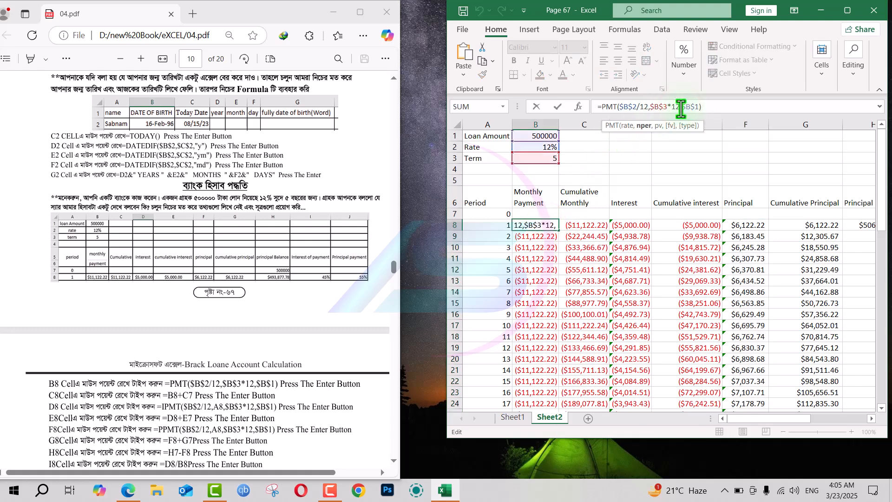
left_click(681, 107)
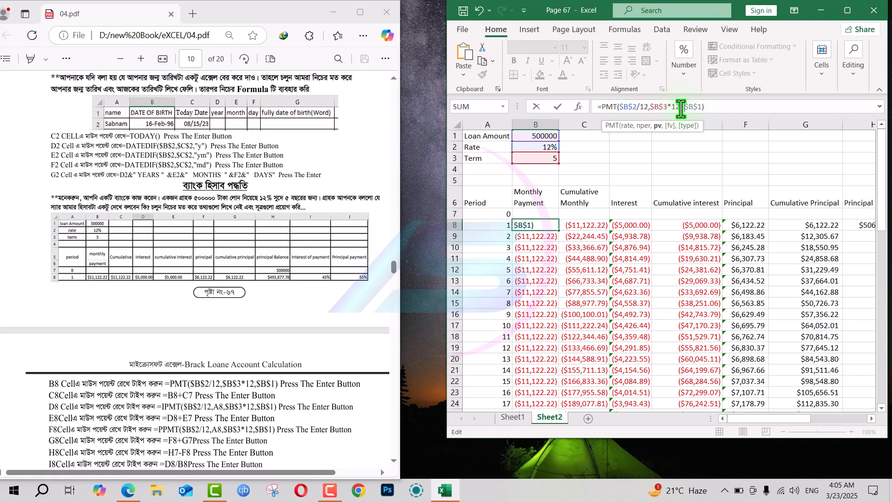
key("Return")
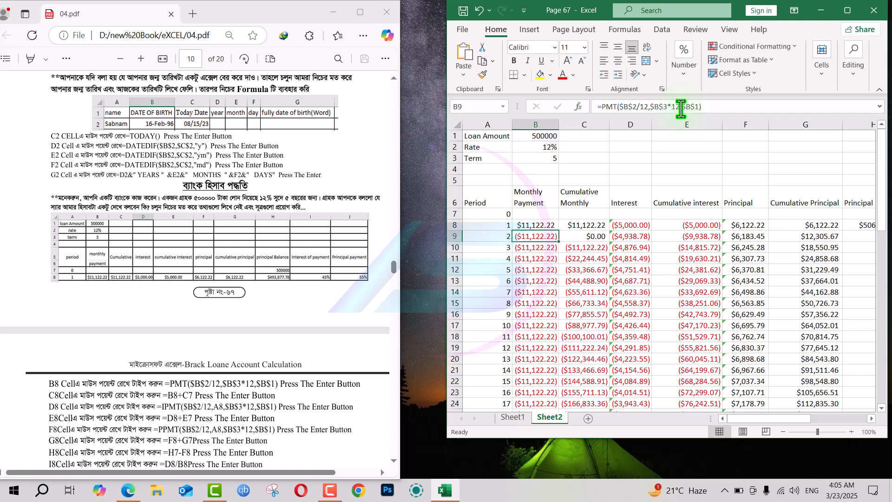
left_click(546, 226)
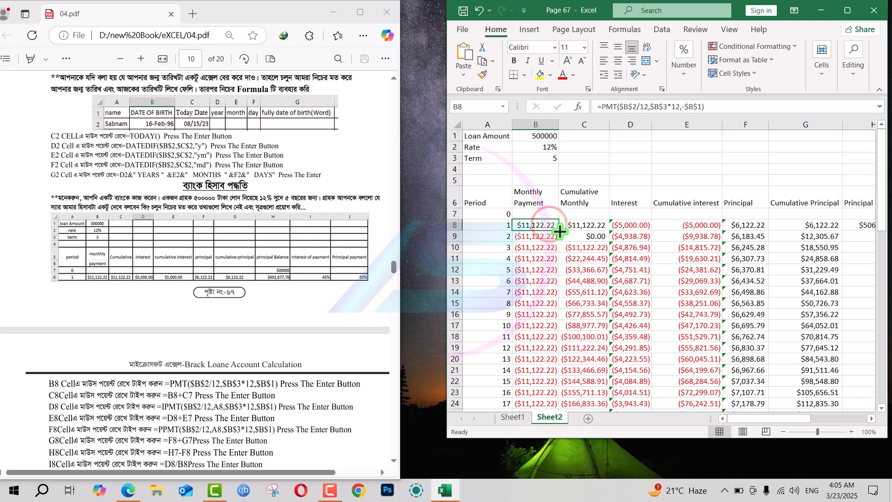
double_click(559, 230)
Change the formula in D8 to =IPMT($B$2/12,A8,$B$3*12,-$B$1) and fill it down the Interest column to period 60
left_click(633, 224)
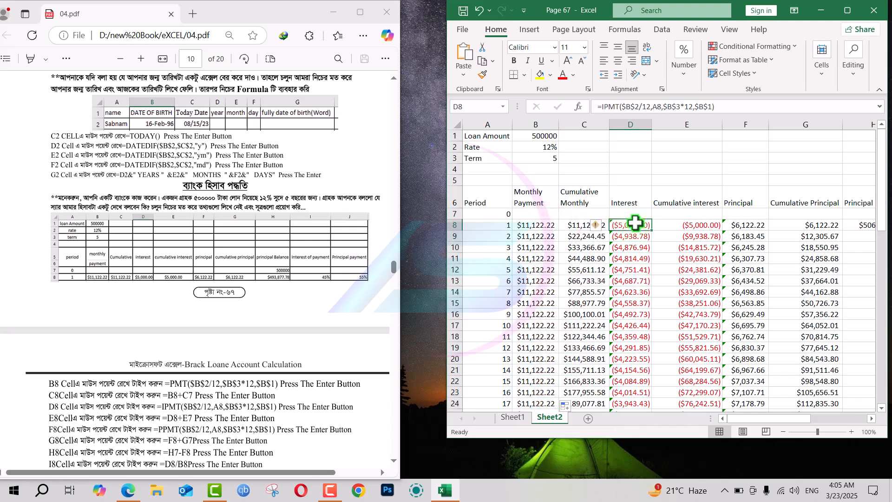
left_click(694, 110)
type("-")
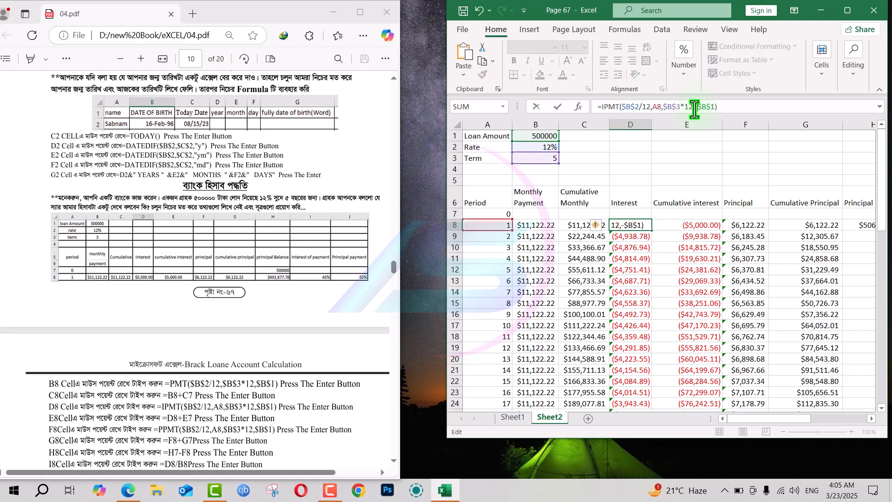
key("Return")
left_click(632, 226)
key("shift+Right")
key("shift+Down")
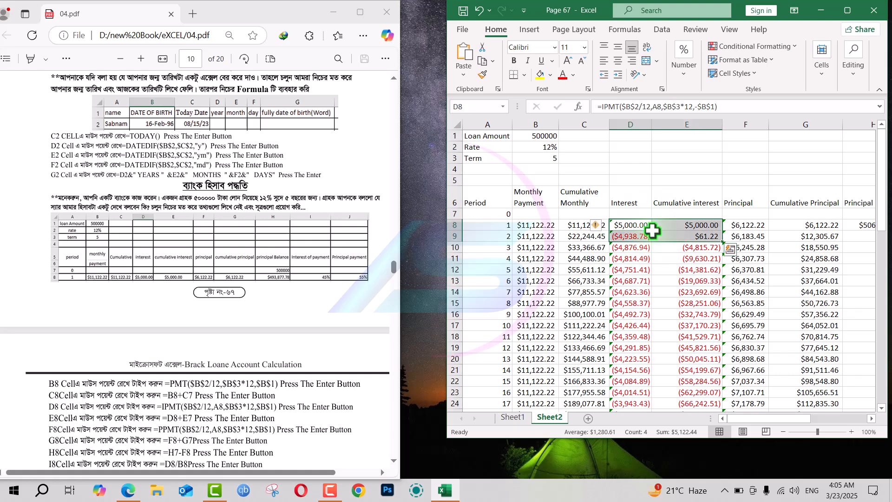
left_click(647, 227)
left_click_drag(652, 231, 654, 231)
double_click(653, 230)
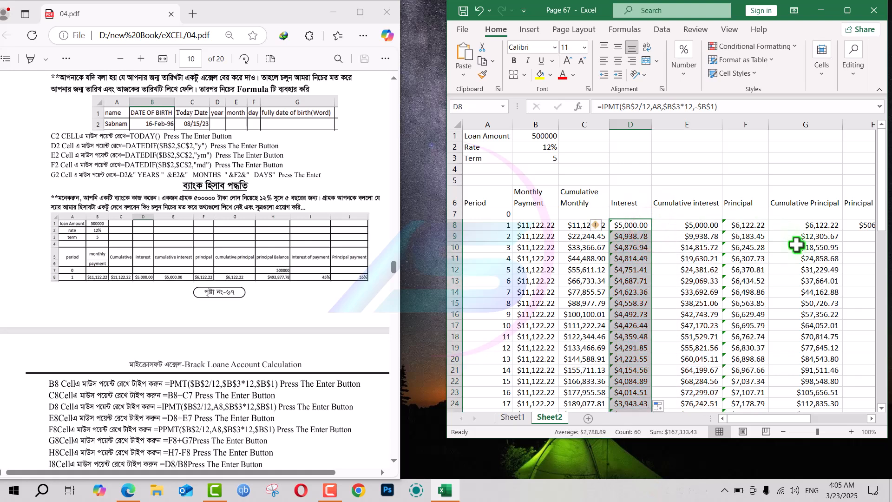
scroll(797, 244, "right", 3)
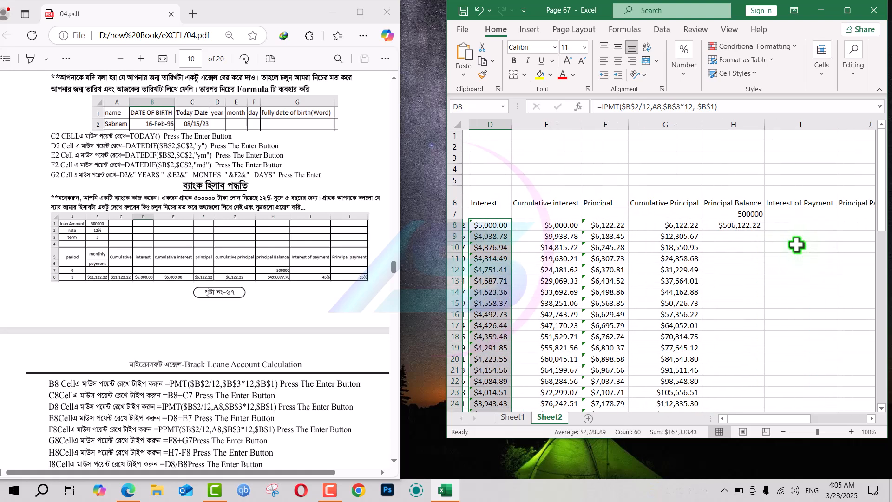
Change the formula in H8 to =H7-F8 and fill it down the Principal Balance column to period 60
left_click(740, 225)
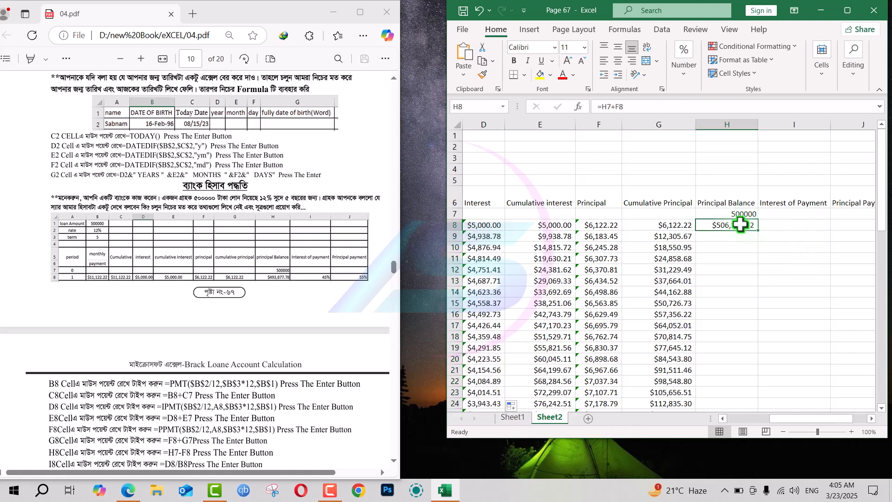
left_click(616, 107)
key("BackSpace")
type("-")
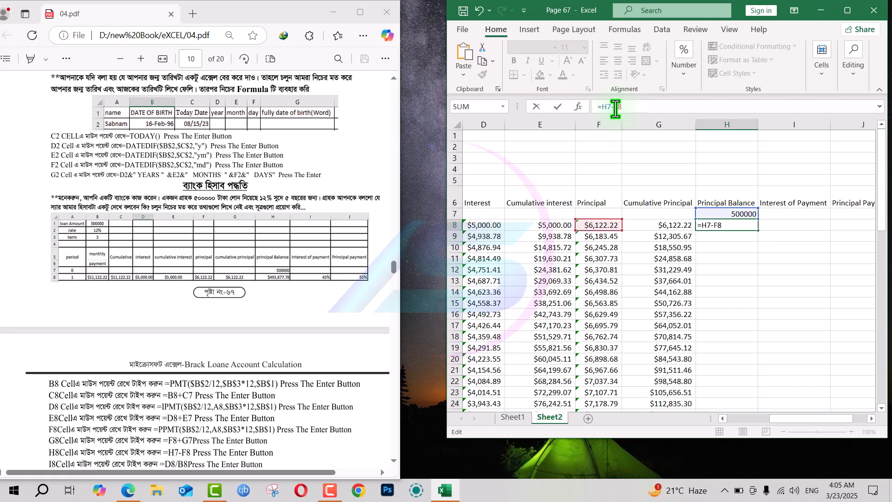
key("Return")
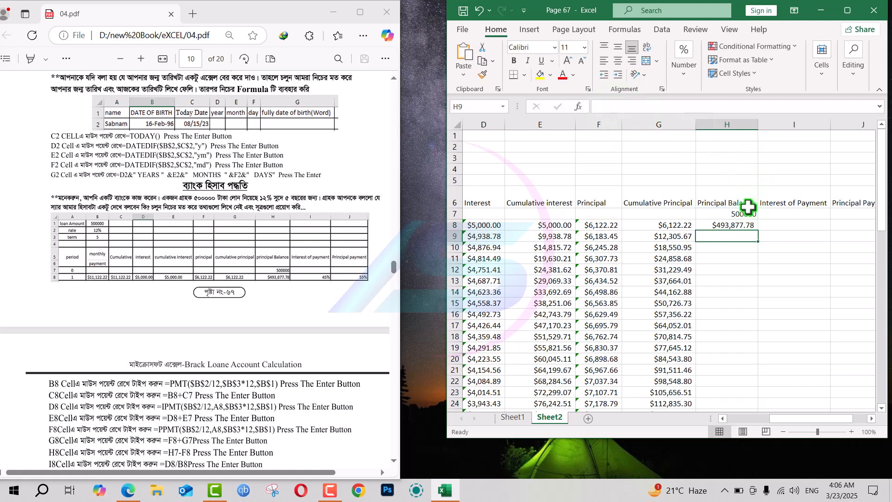
left_click(741, 225)
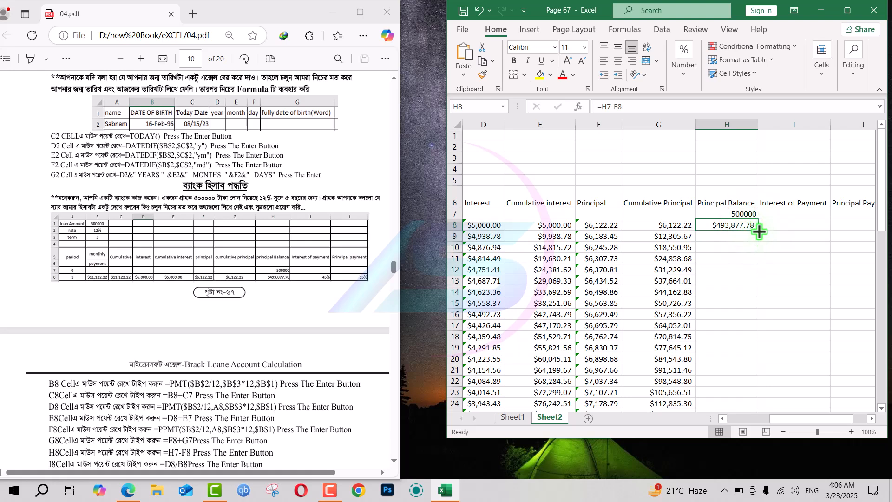
double_click(759, 231)
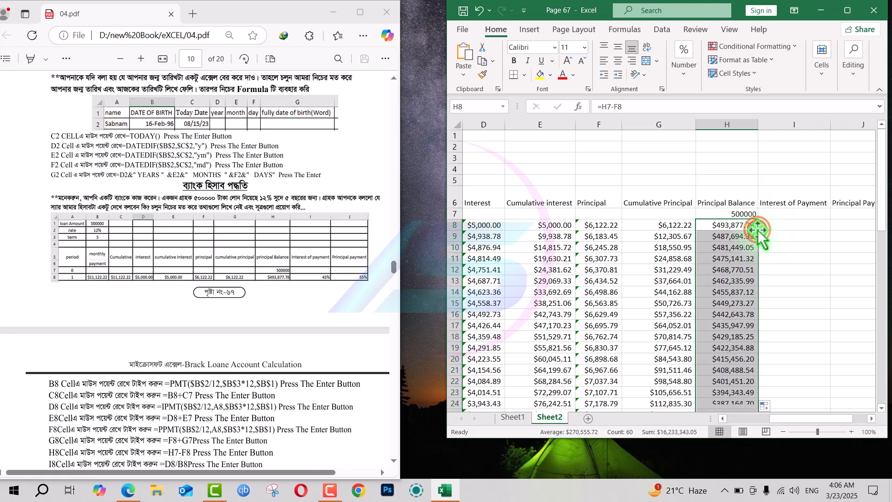
scroll(721, 284, "down", 1)
scroll(721, 284, "down", 14)
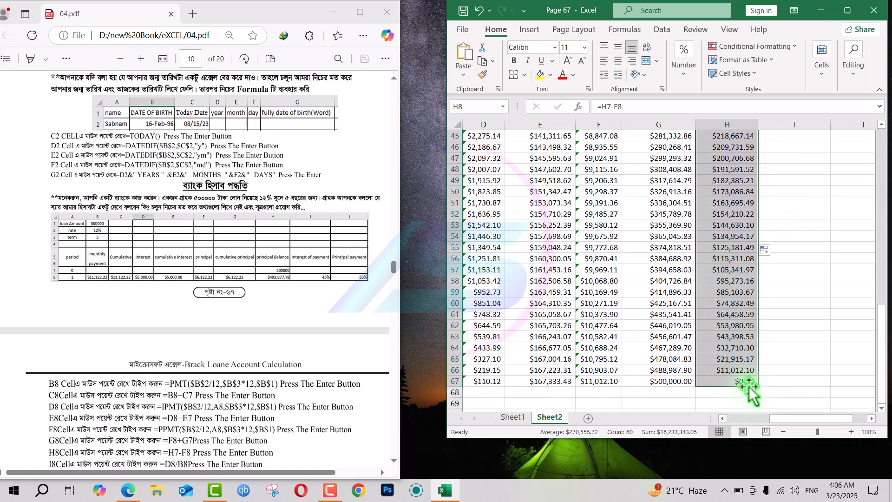
scroll(747, 388, "up", 14)
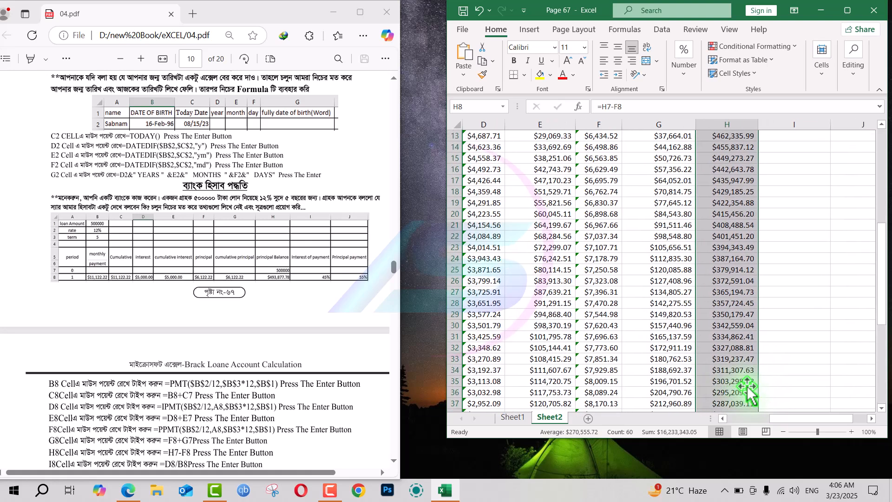
Enter the formula =D8/B8 in cell I8 under Interest of Payment
scroll(747, 388, "right", 1)
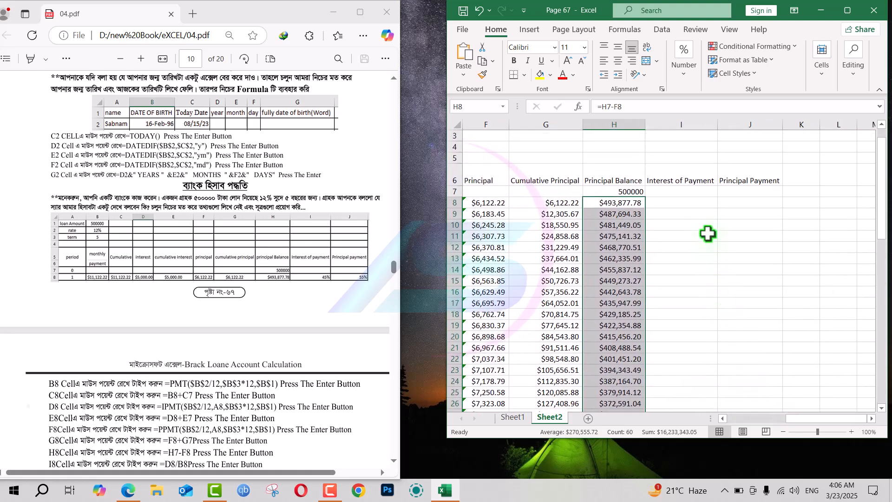
left_click(690, 203)
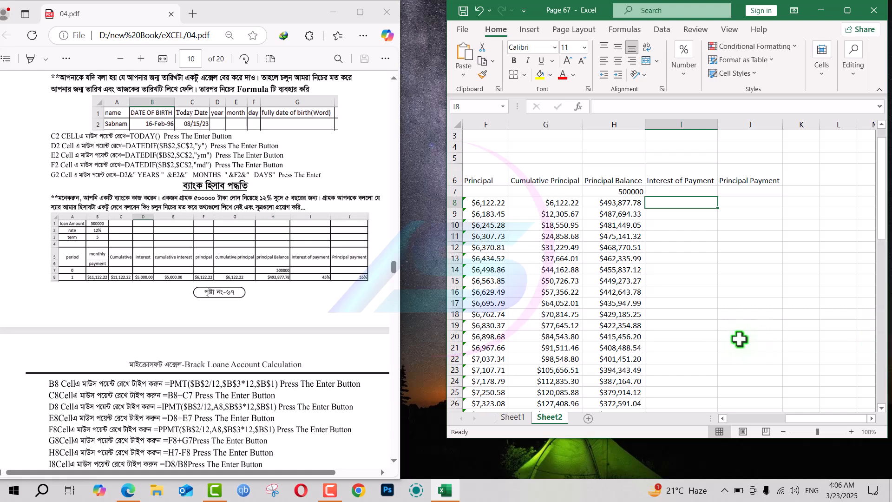
scroll(702, 335, "left", 5)
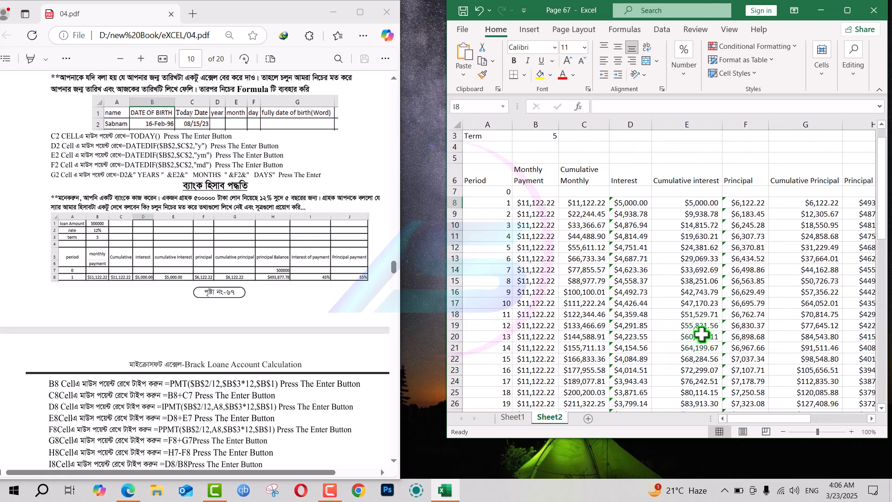
scroll(702, 334, "right", 2)
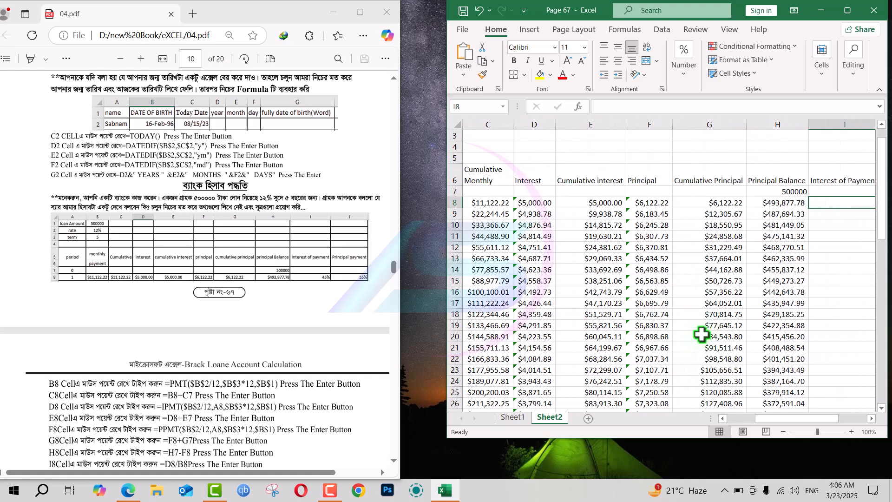
type("=")
scroll(702, 335, "left", 4)
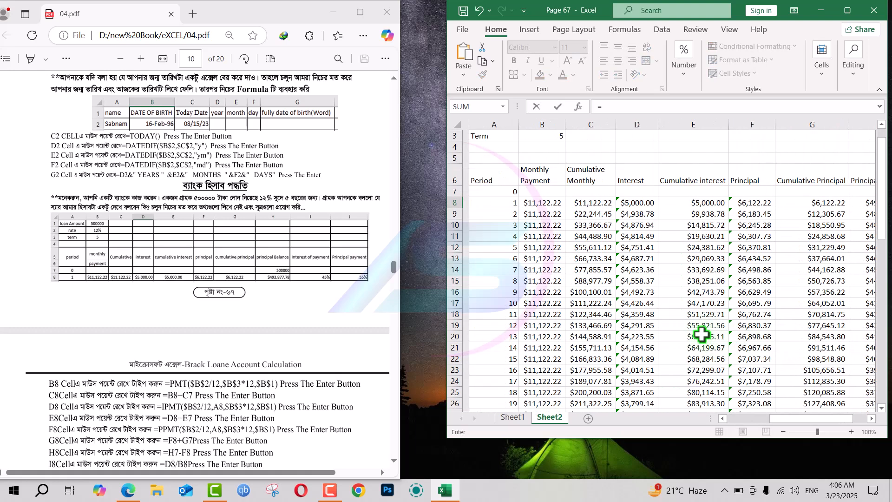
left_click(646, 203)
type("/")
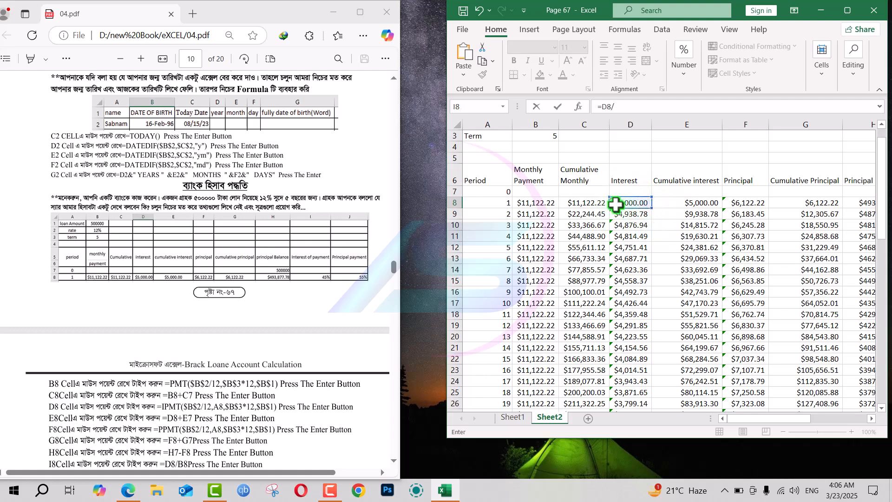
left_click(547, 204)
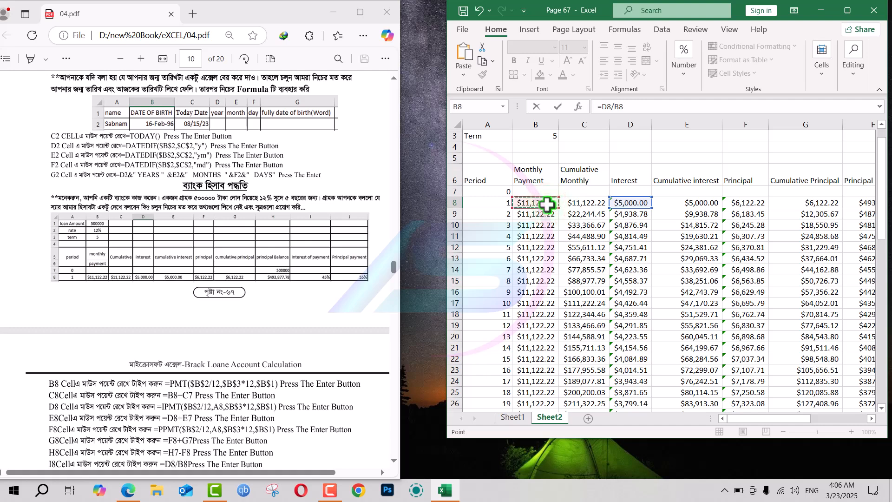
key("Return")
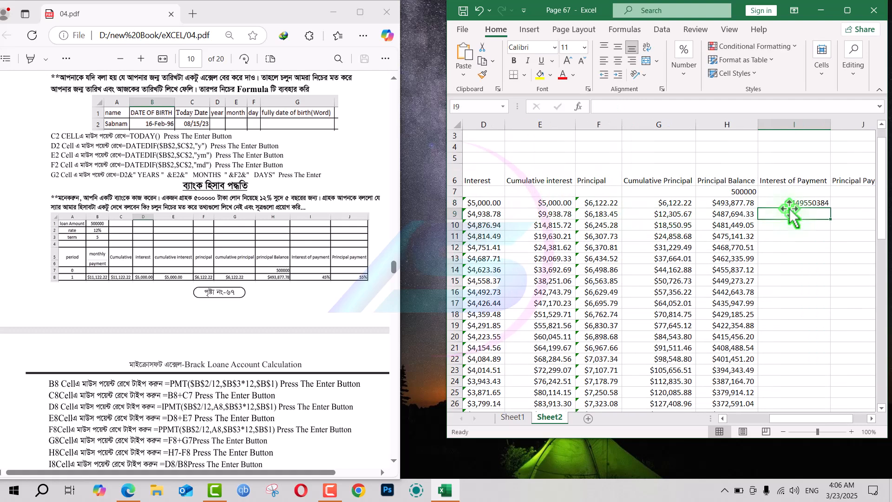
Enter the formula =F8/B8 in cell J8 under Principal Payment, following the PDF guide
left_click(844, 203)
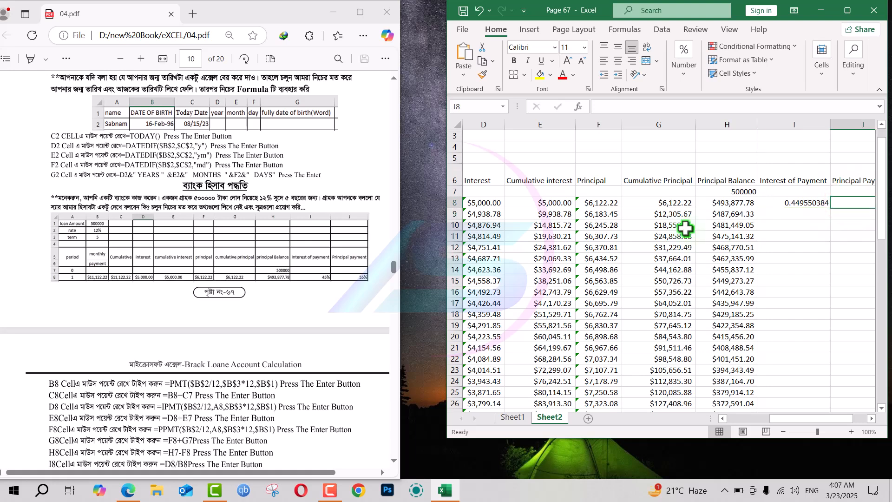
scroll(293, 360, "down", 3)
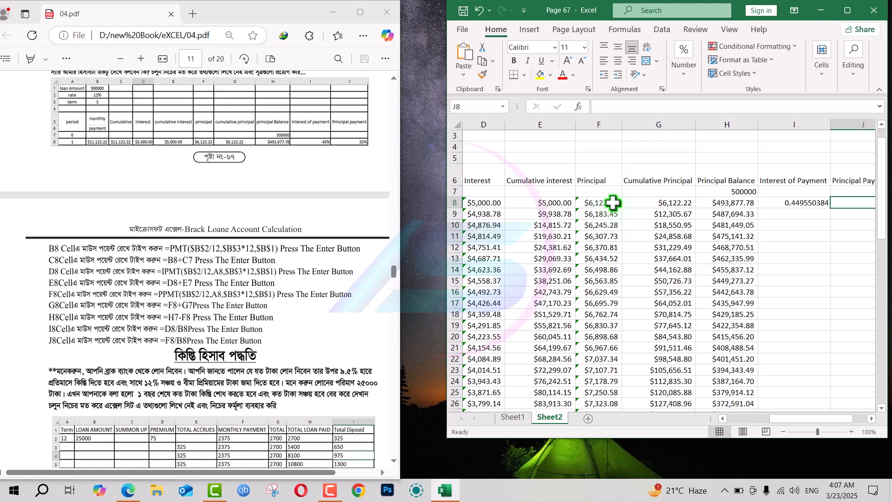
type("=")
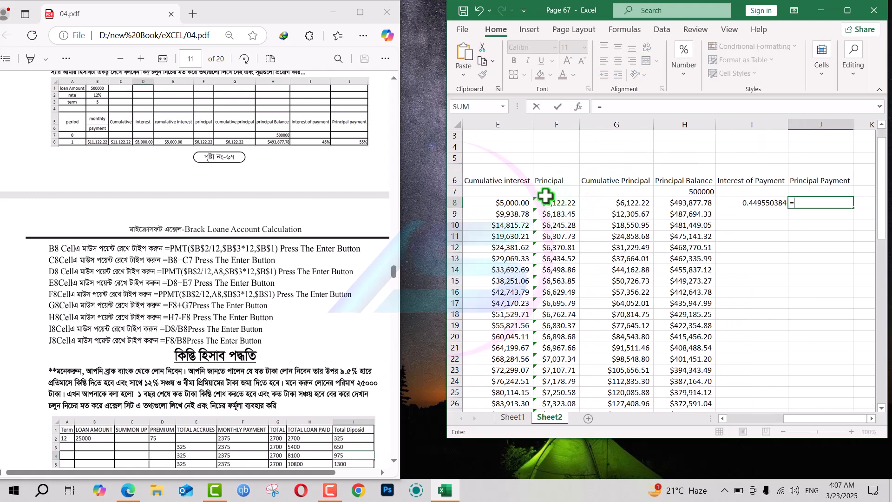
left_click(552, 201)
type("/")
scroll(553, 204, "left", 4)
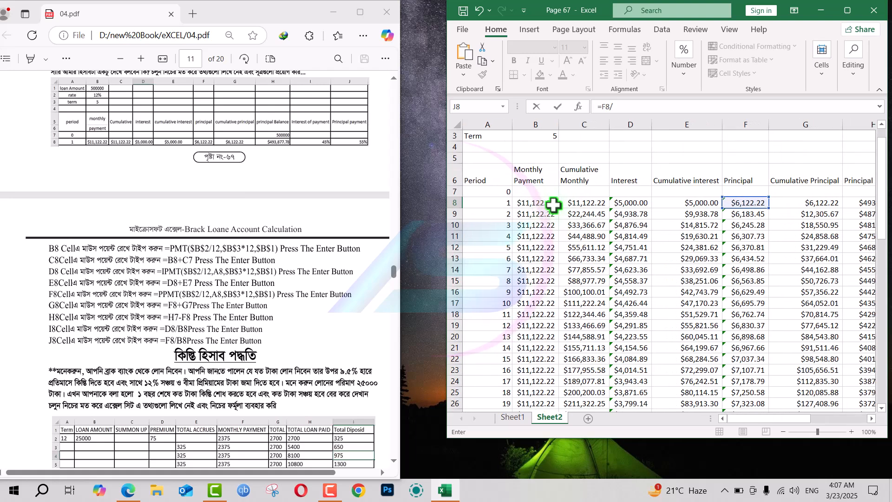
left_click(545, 204)
key("Return")
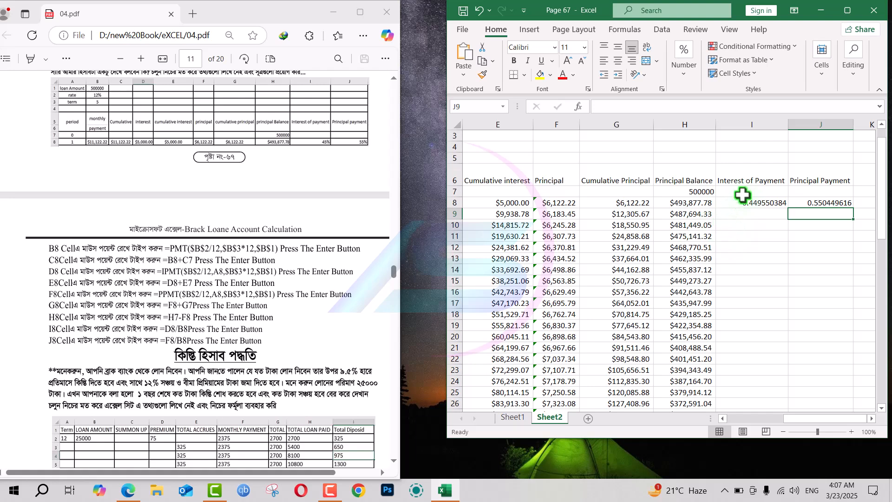
Fill the I8 and J8 formulas down to period 60 and format both columns as whole percentages
left_click_drag(738, 202, 814, 203)
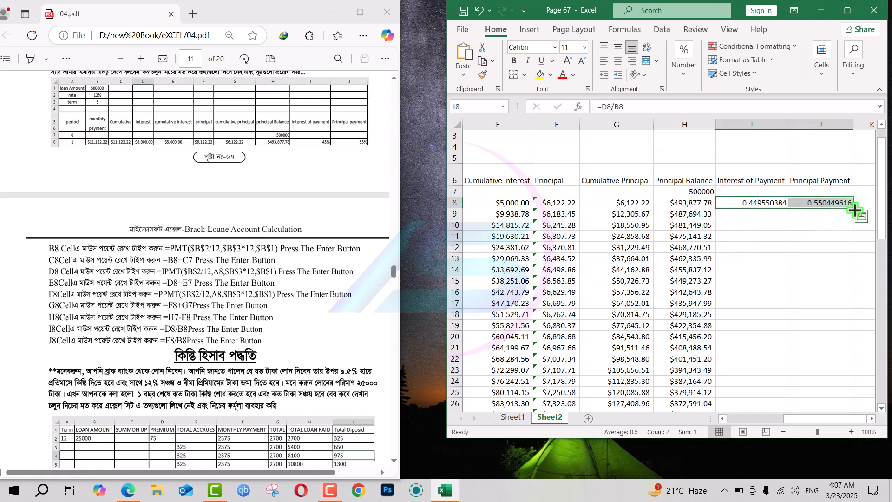
double_click(854, 208)
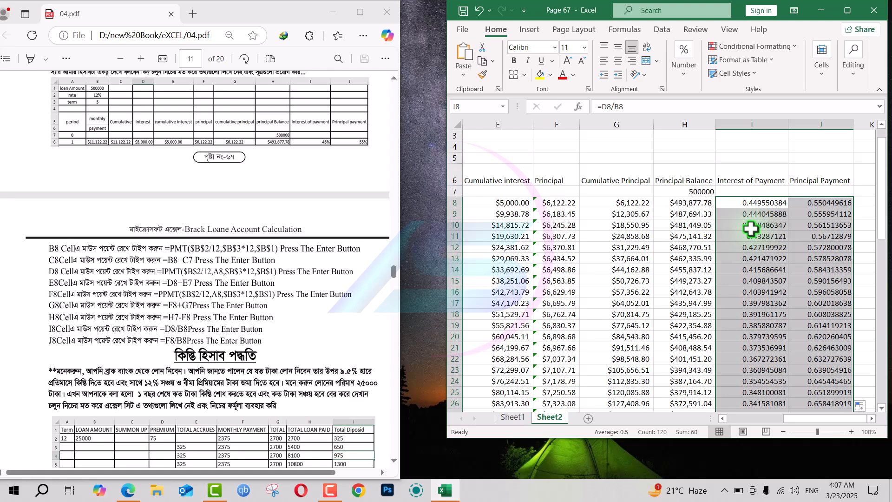
key("ctrl+shift+5")
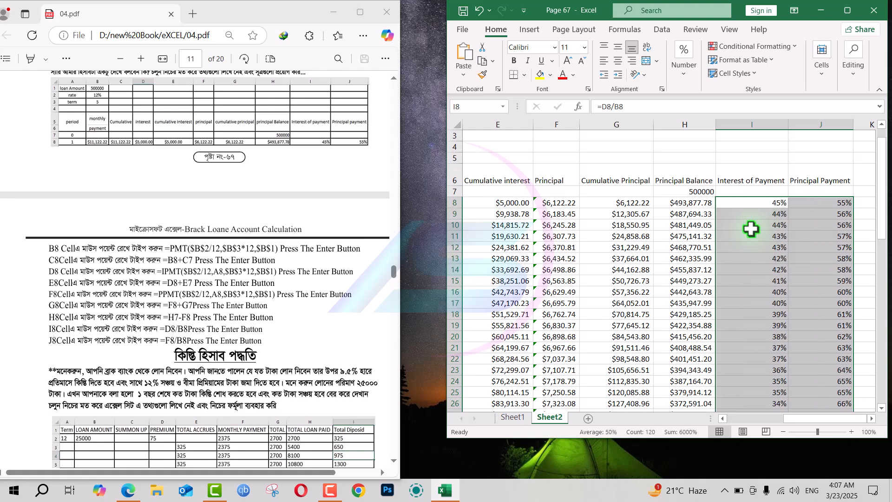
scroll(827, 288, "down", 6)
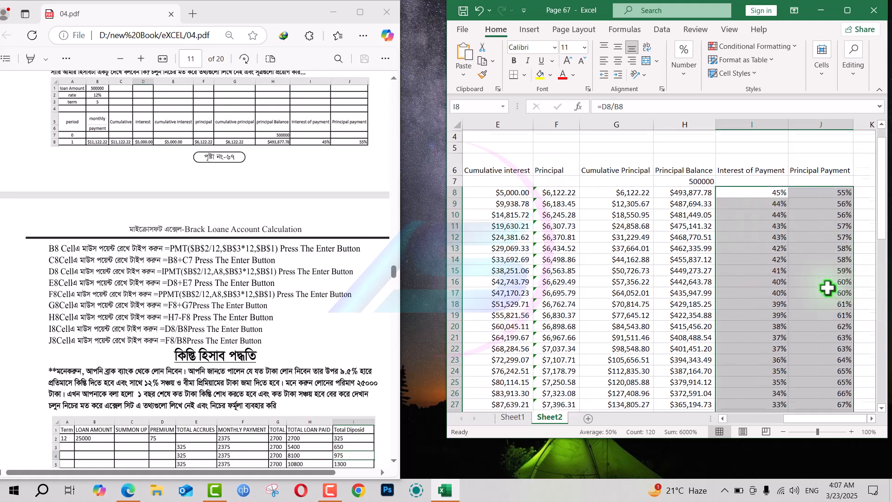
scroll(827, 288, "down", 12)
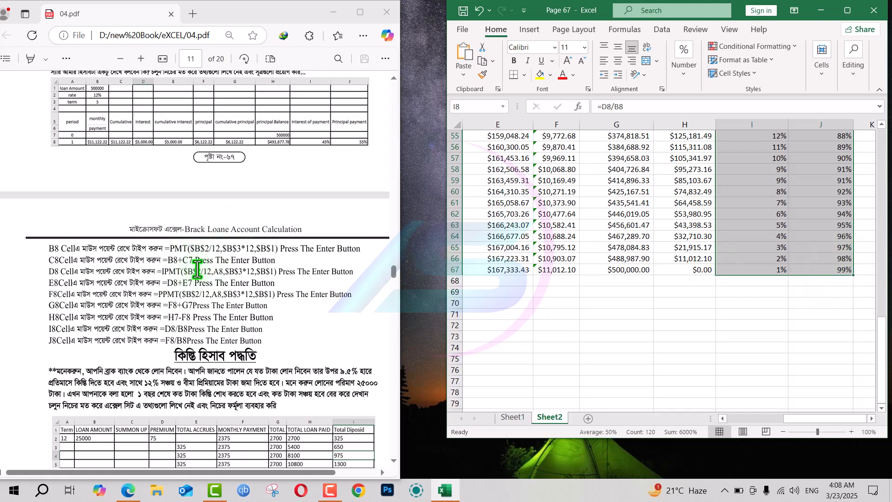
Look back through the earlier Marksheet pages of the PDF guide and their video QR codes
scroll(197, 270, "up", 20)
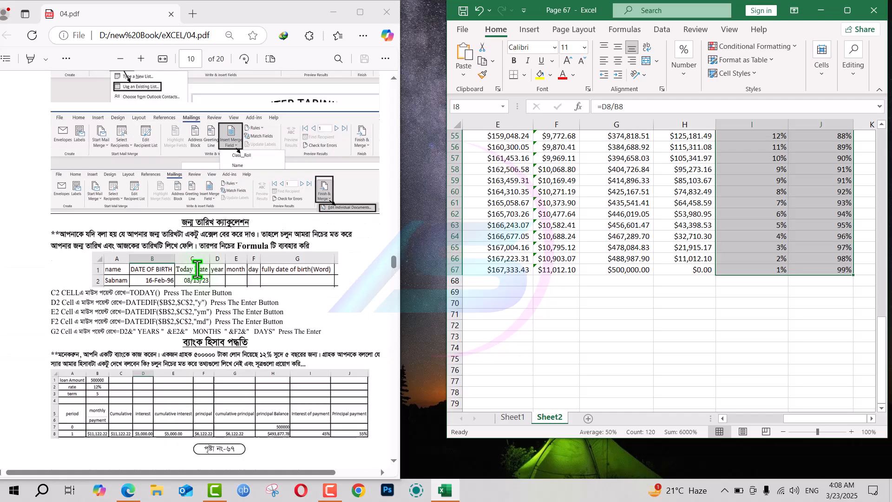
scroll(197, 270, "up", 20)
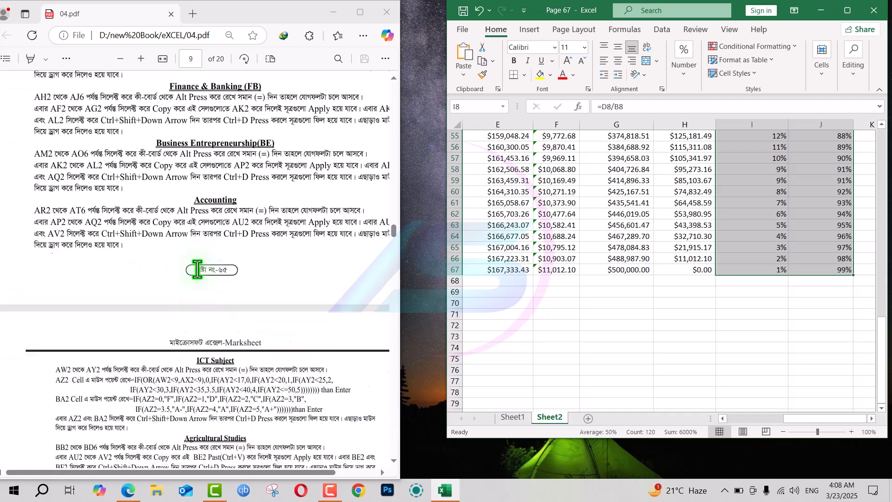
scroll(197, 270, "down", 1)
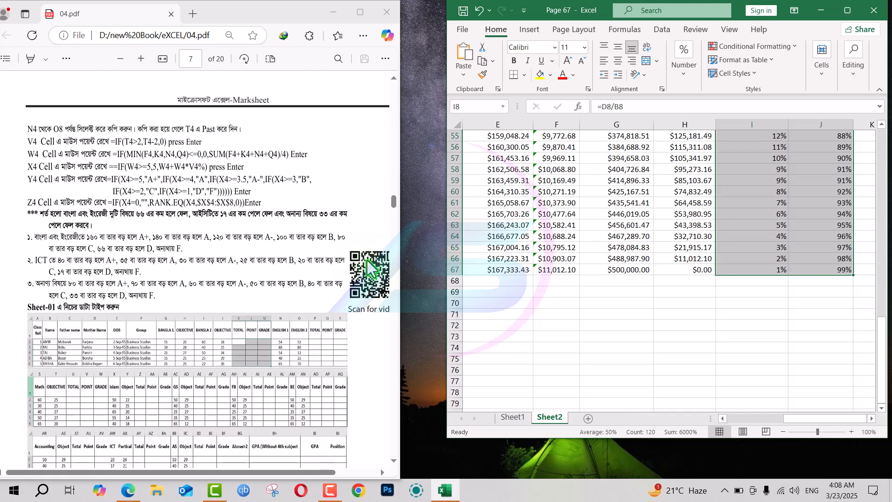
scroll(366, 260, "right", 2)
scroll(368, 268, "up", 10)
scroll(367, 269, "up", 10)
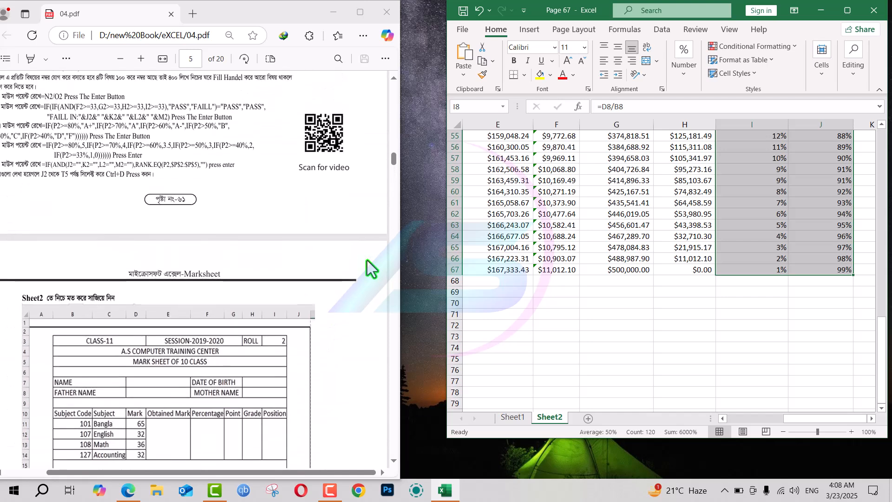